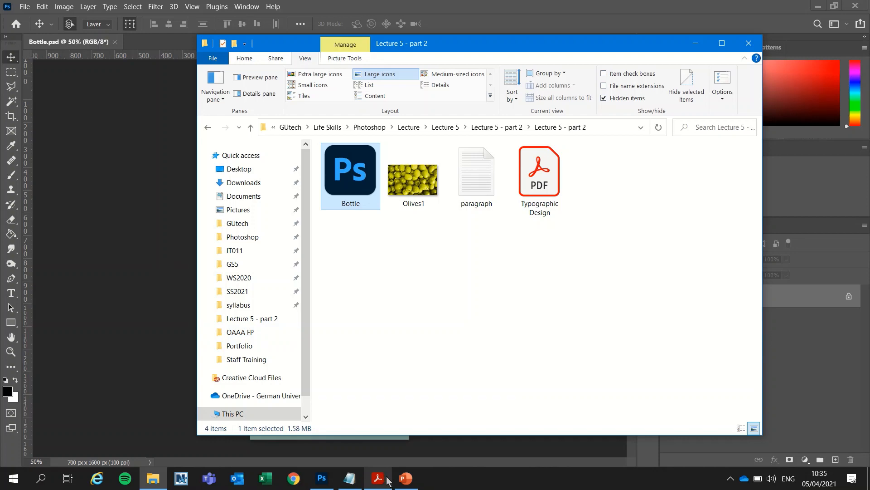
Step: Examine the numbered olive oil label reference in the Typographic Design PDF in Acrobat and return to Photoshop
{"action": "left_click", "coordinate": [388, 481]}
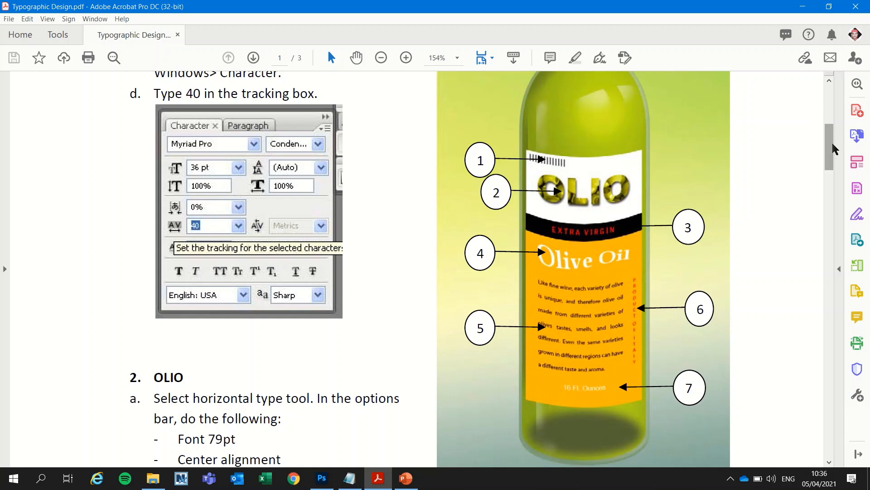
{"action": "left_click_drag", "start_coordinate": [836, 150], "coordinate": [833, 144]}
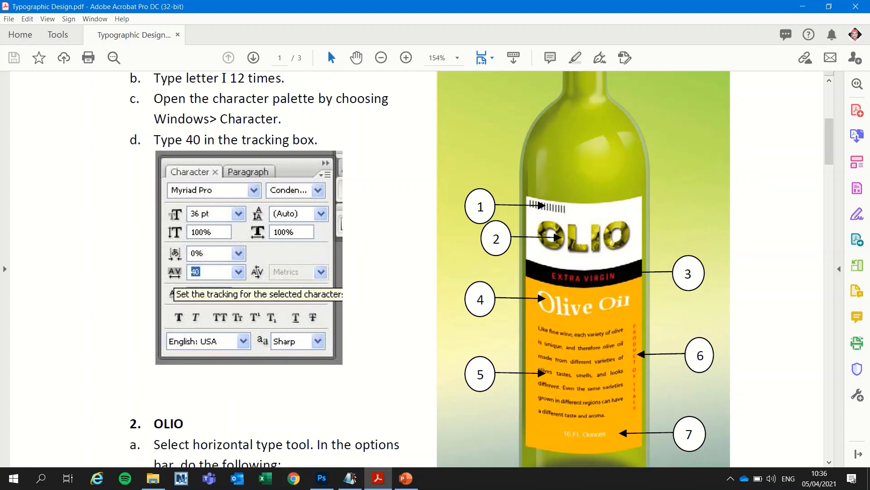
{"action": "left_click", "coordinate": [322, 484]}
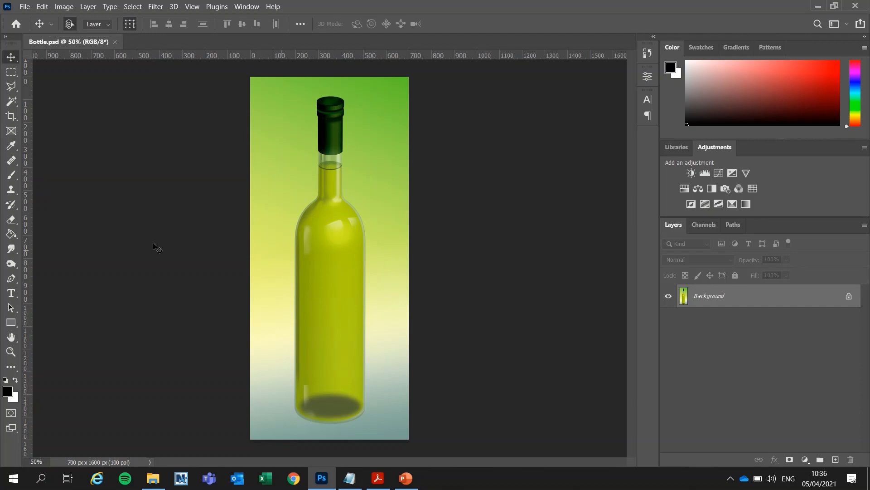
Step: Draw a white-filled rectangle without a stroke, about 311 by 599 px, across the lower body of the bottle as the label base
{"action": "left_click", "coordinate": [15, 324]}
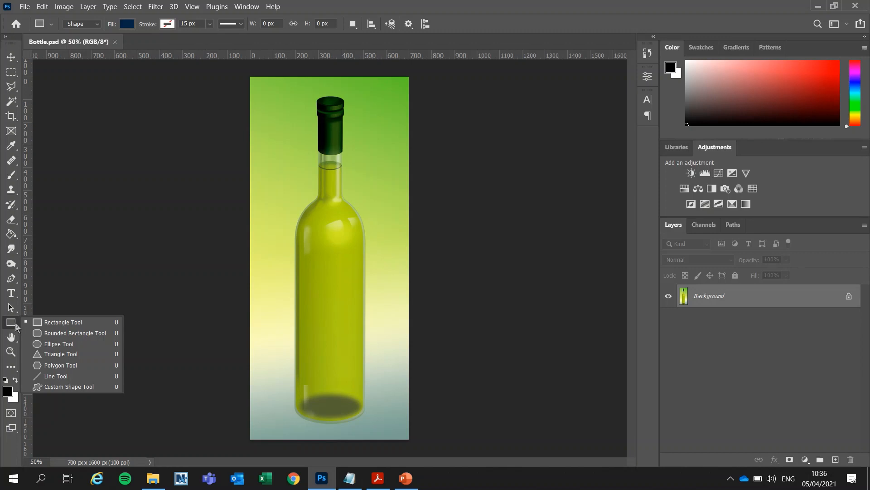
{"action": "left_click", "coordinate": [64, 327]}
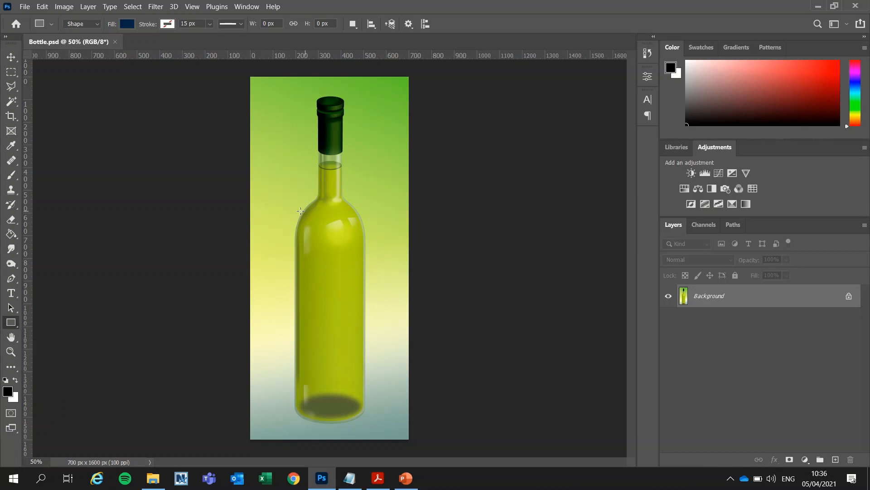
{"action": "left_click", "coordinate": [127, 27]}
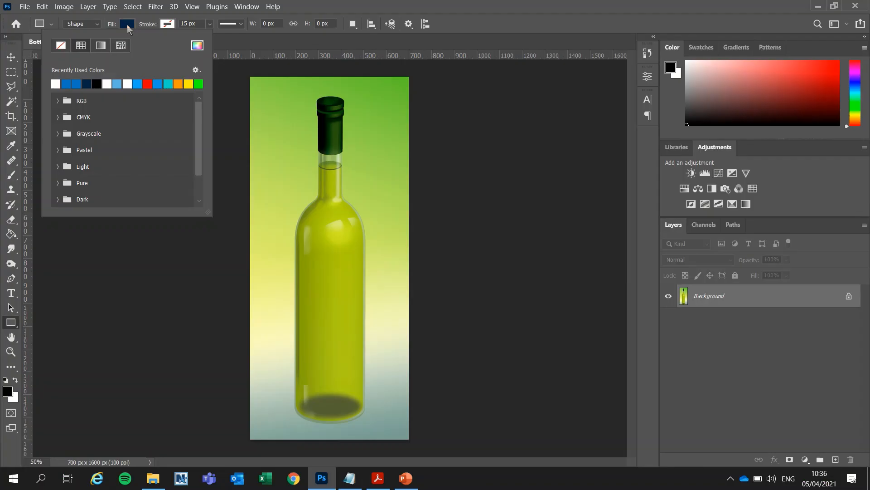
{"action": "left_click", "coordinate": [380, 478]}
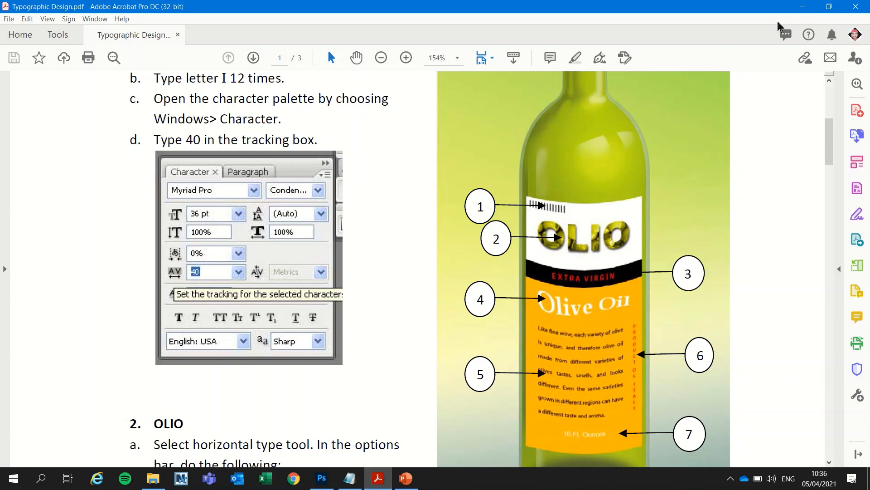
{"action": "left_click", "coordinate": [802, 6]}
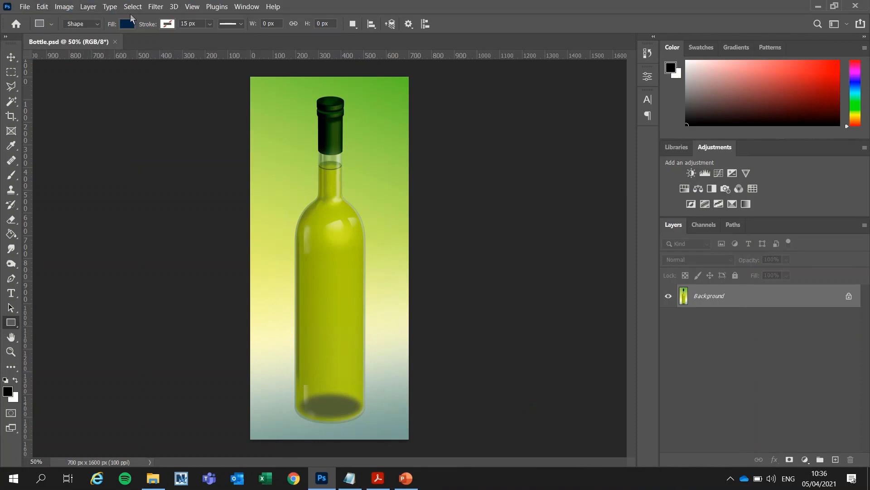
{"action": "left_click", "coordinate": [129, 24]}
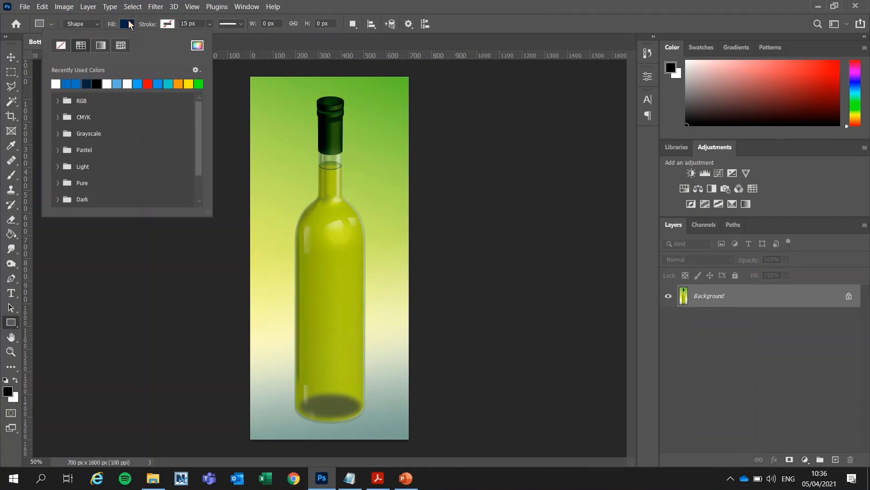
{"action": "left_click", "coordinate": [58, 84]}
{"action": "left_click", "coordinate": [295, 252]}
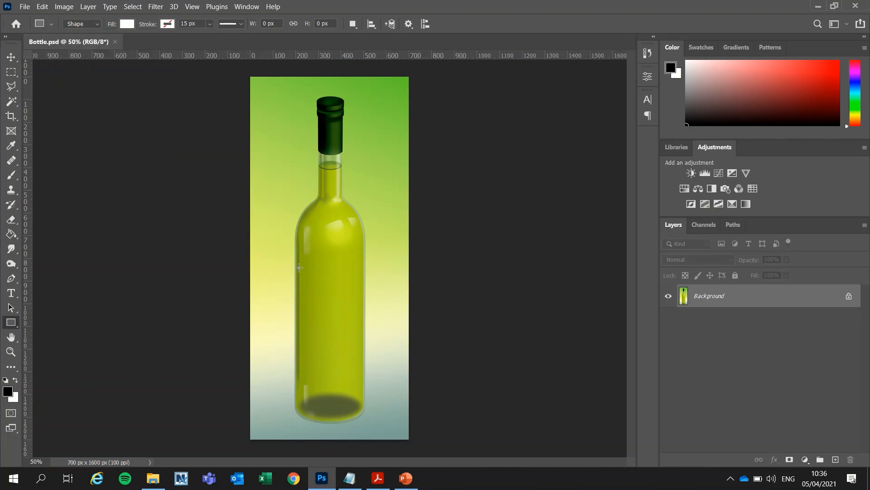
{"action": "left_click_drag", "start_coordinate": [295, 252], "coordinate": [365, 387]}
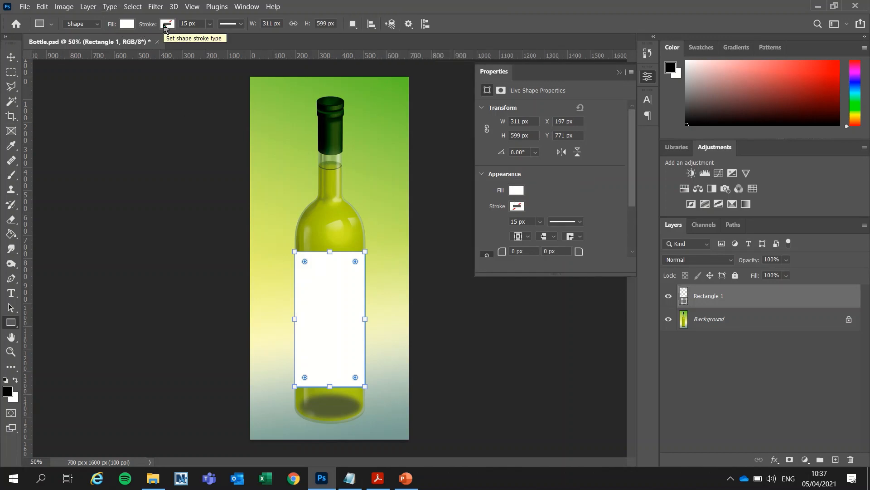
Step: Try a black stroke on the white label rectangle and set the stroke back to none
{"action": "left_click", "coordinate": [167, 24]}
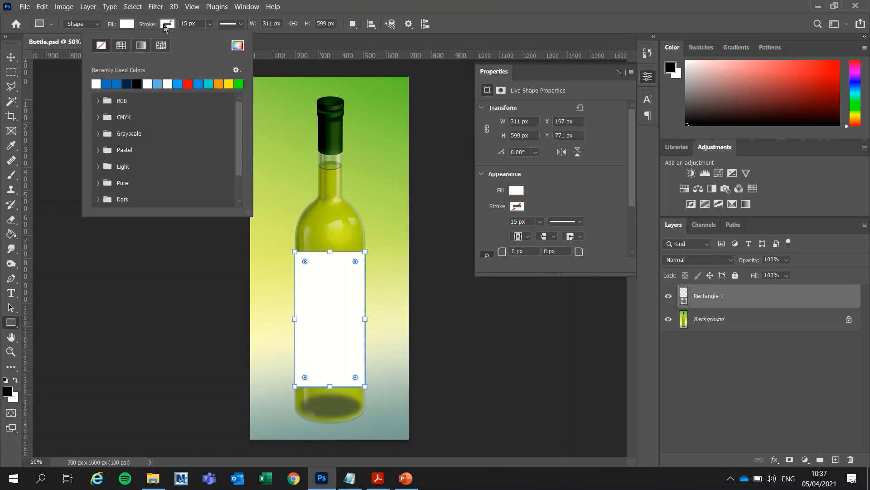
{"action": "left_click", "coordinate": [139, 82]}
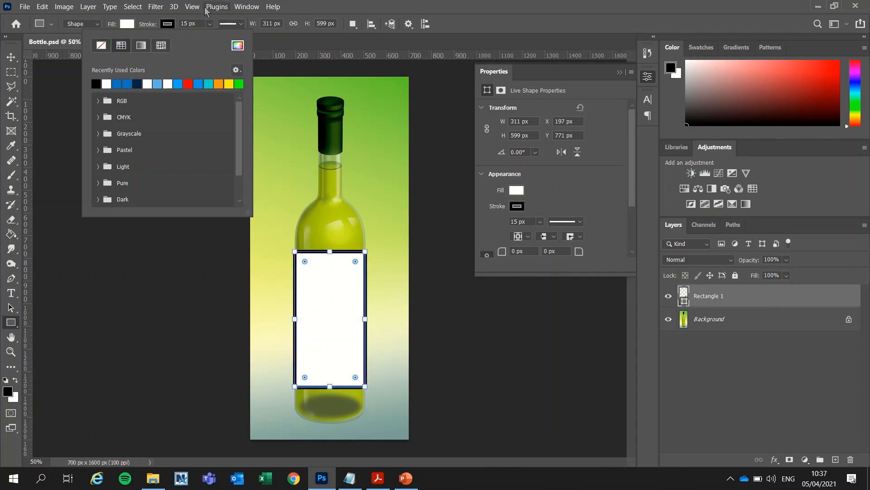
{"action": "left_click", "coordinate": [101, 47]}
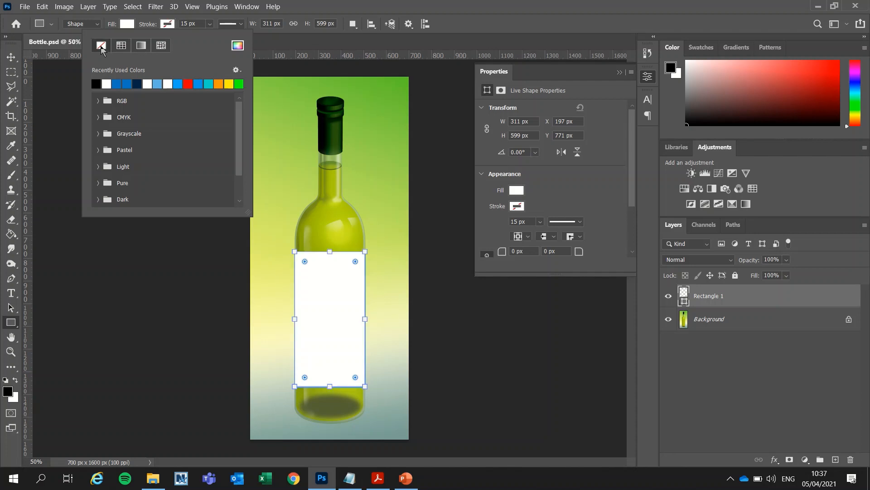
{"action": "left_click", "coordinate": [493, 29]}
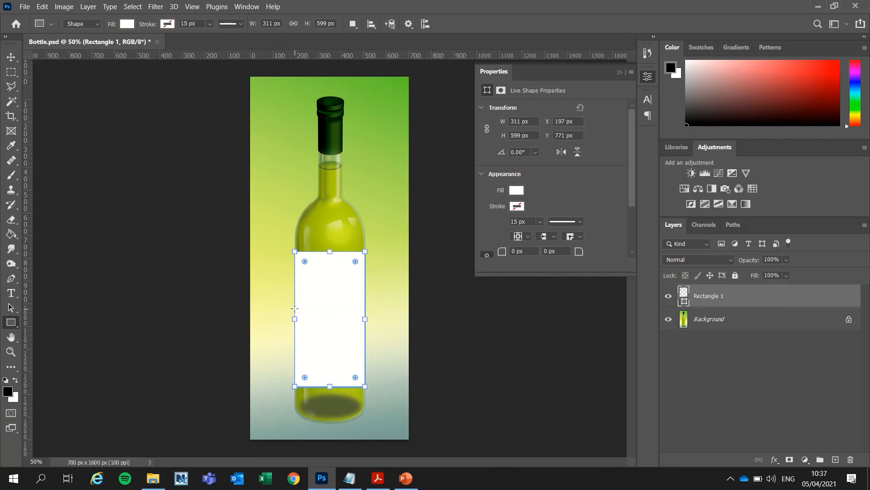
Step: Draw a second rectangle, about 315 by 389 px, over the lower part of the white label and fill it with yellow
{"action": "left_click_drag", "start_coordinate": [295, 298], "coordinate": [366, 387]}
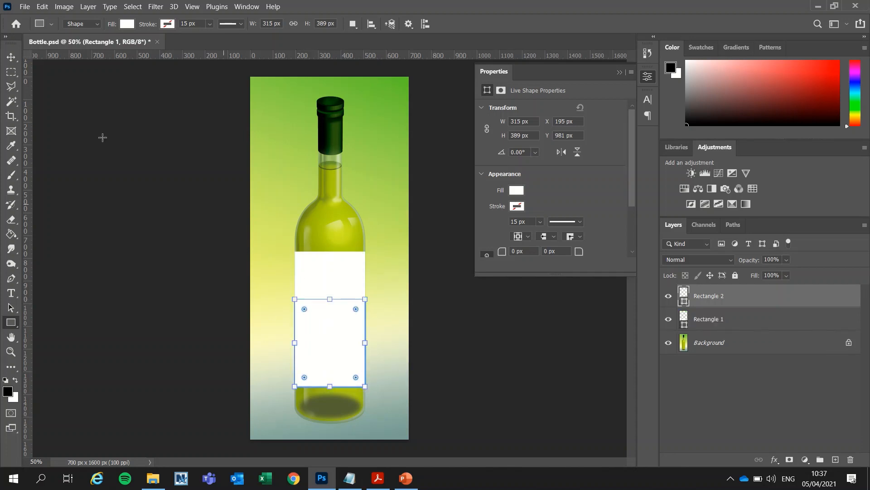
{"action": "left_click", "coordinate": [127, 24]}
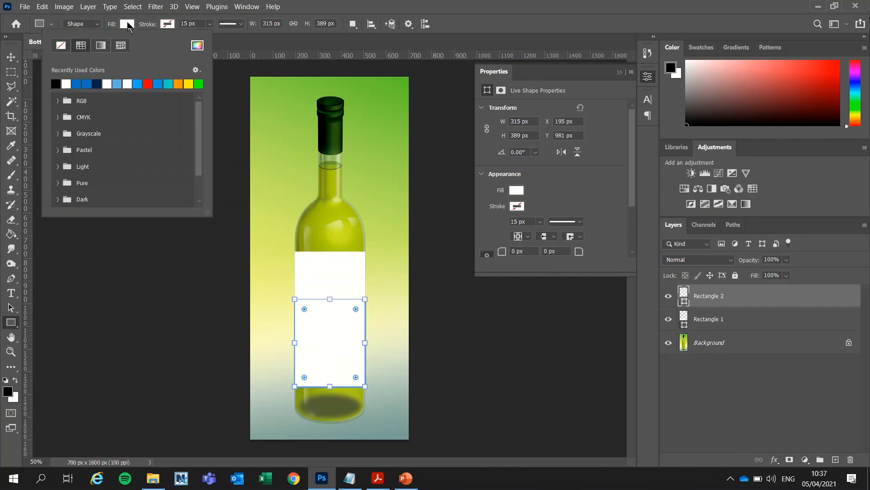
{"action": "left_click", "coordinate": [192, 83]}
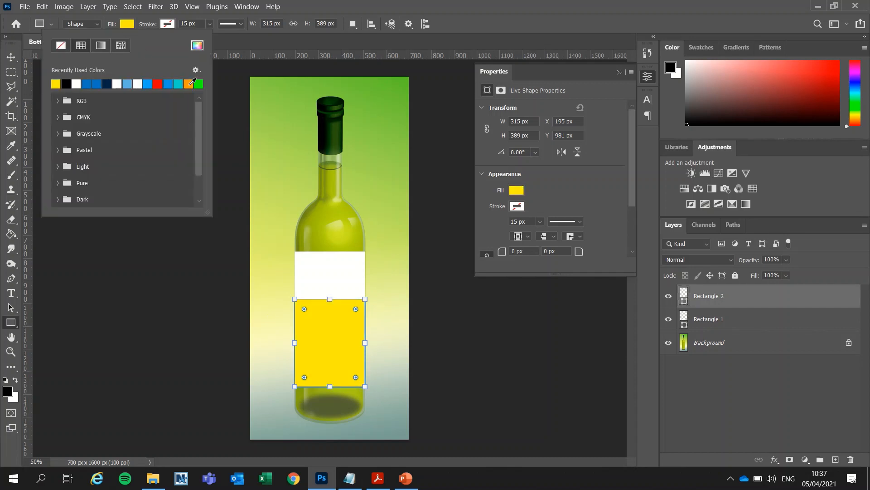
{"action": "left_click", "coordinate": [492, 26]}
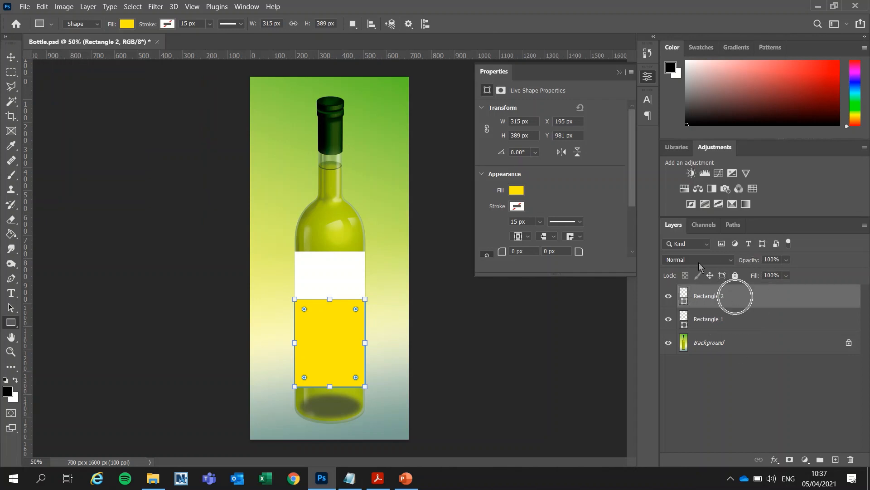
{"action": "left_click", "coordinate": [620, 73]}
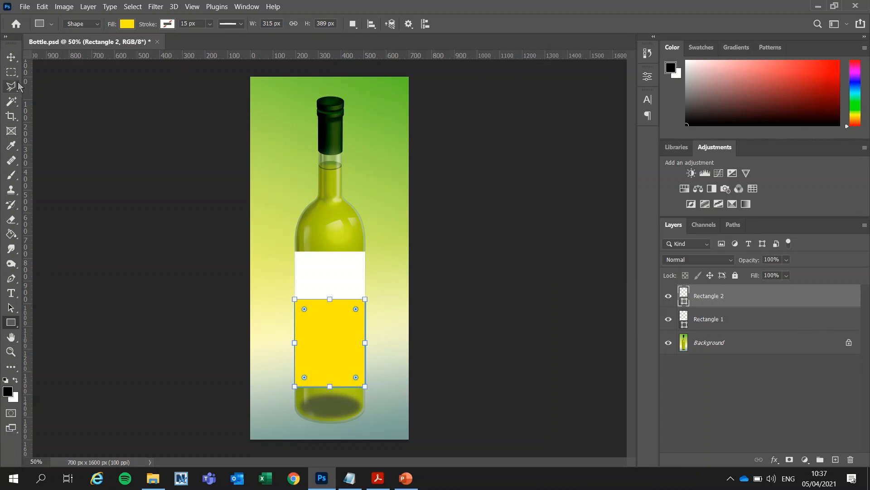
Step: Stretch the yellow rectangle's upper edge upward to about 108% of its height, commit the transform and deselect the layer
{"action": "left_click", "coordinate": [12, 58]}
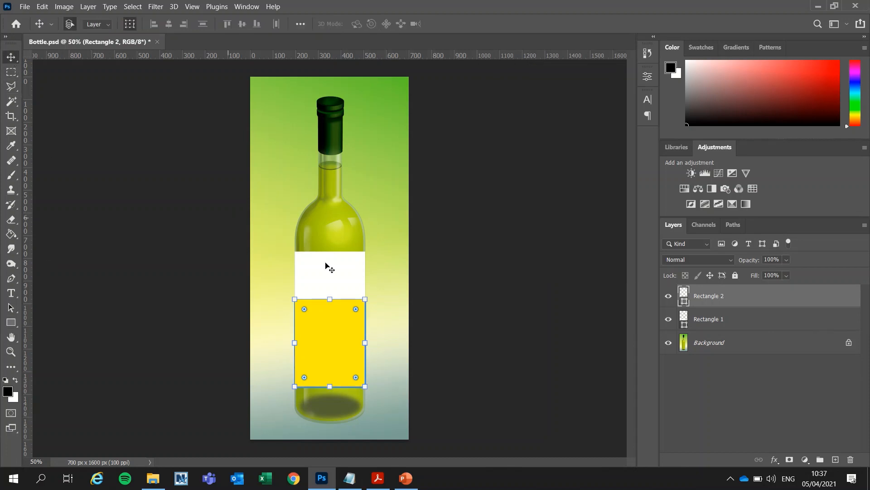
{"action": "left_click_drag", "start_coordinate": [331, 299], "coordinate": [330, 292]}
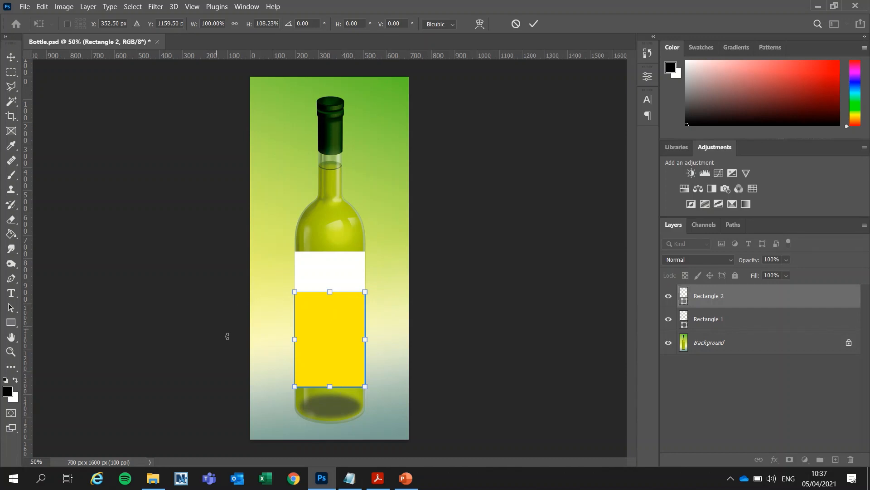
{"action": "key", "text": "Return"}
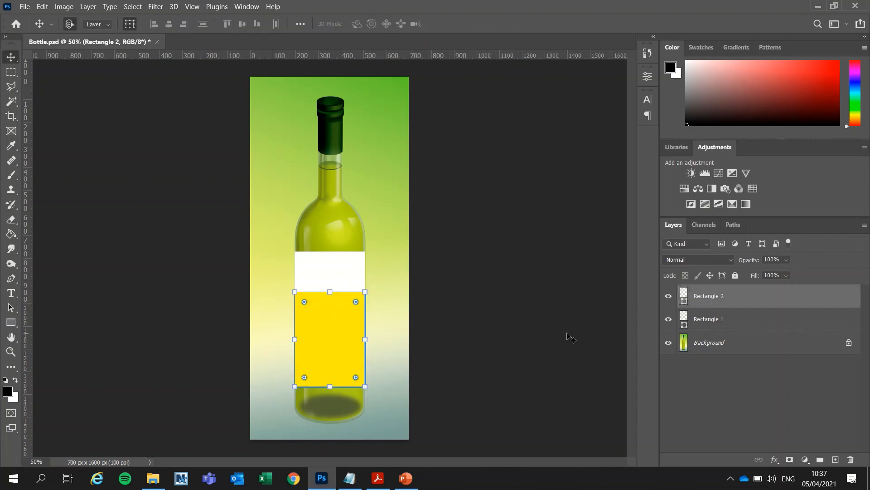
{"action": "left_click", "coordinate": [571, 338]}
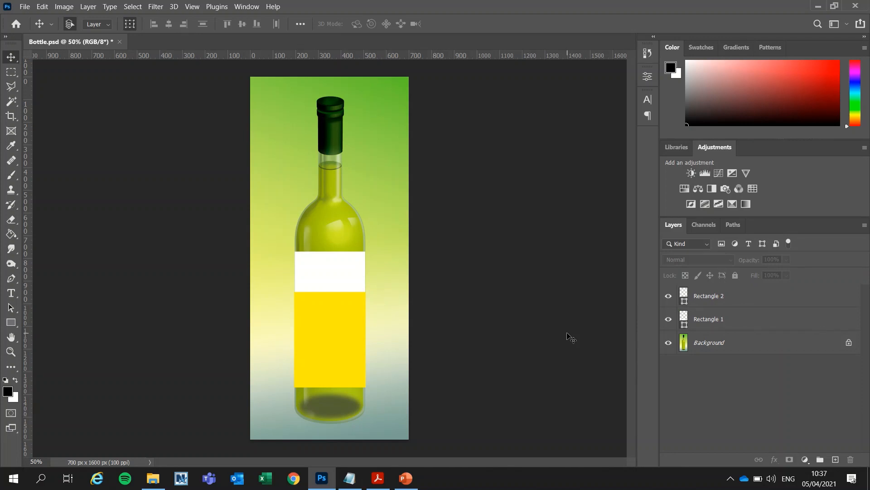
Step: Inspect the white and yellow label up close and check the barcode lines in the Acrobat reference PDF
{"action": "key", "text": "ctrl+plus"}
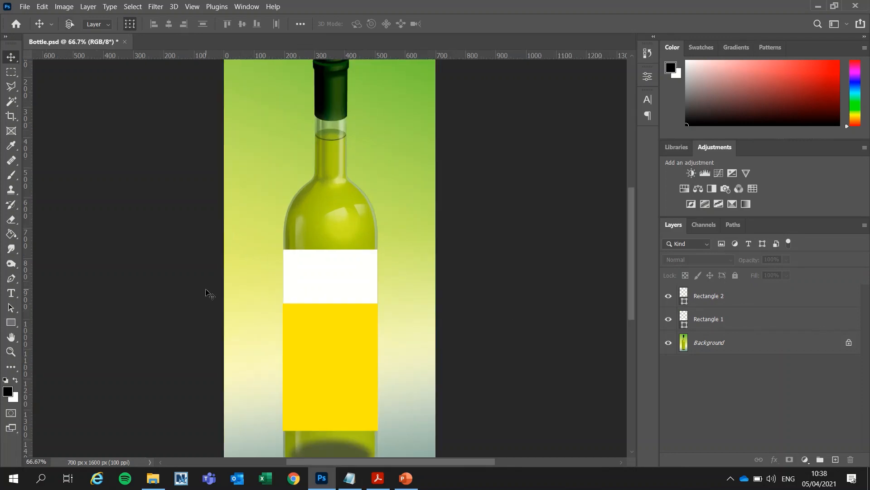
{"action": "key", "text": "ctrl+plus"}
{"action": "key", "text": "ctrl+plus"}
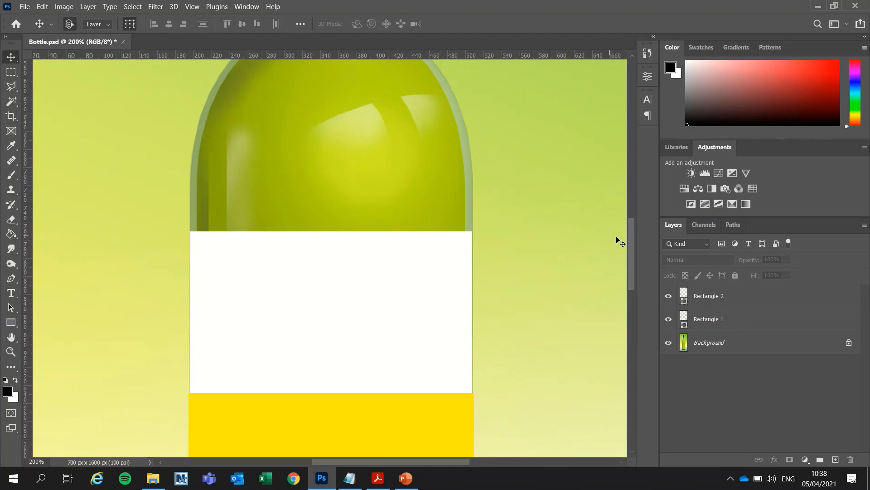
{"action": "left_click_drag", "start_coordinate": [631, 242], "coordinate": [635, 265]}
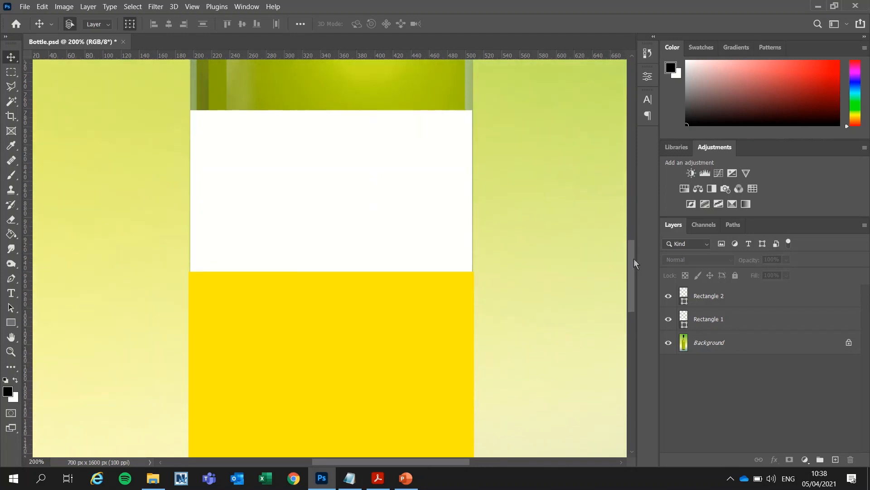
{"action": "left_click", "coordinate": [404, 478]}
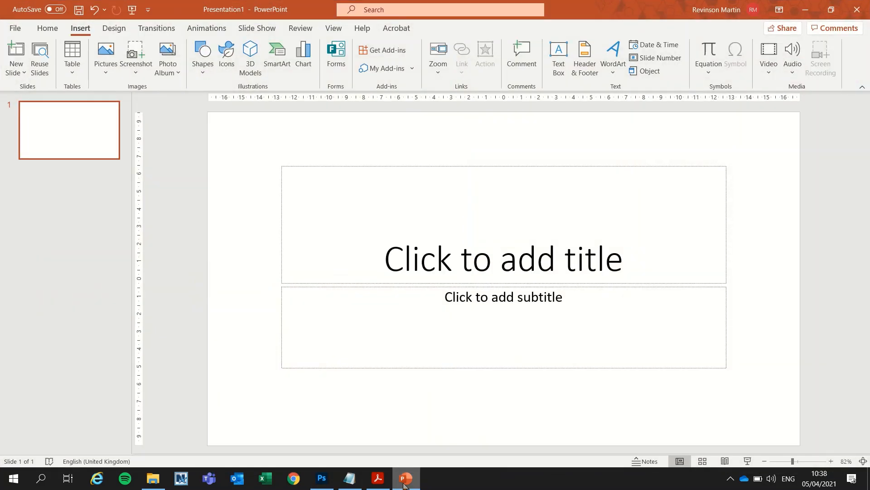
{"action": "left_click", "coordinate": [405, 479]}
{"action": "left_click", "coordinate": [378, 478]}
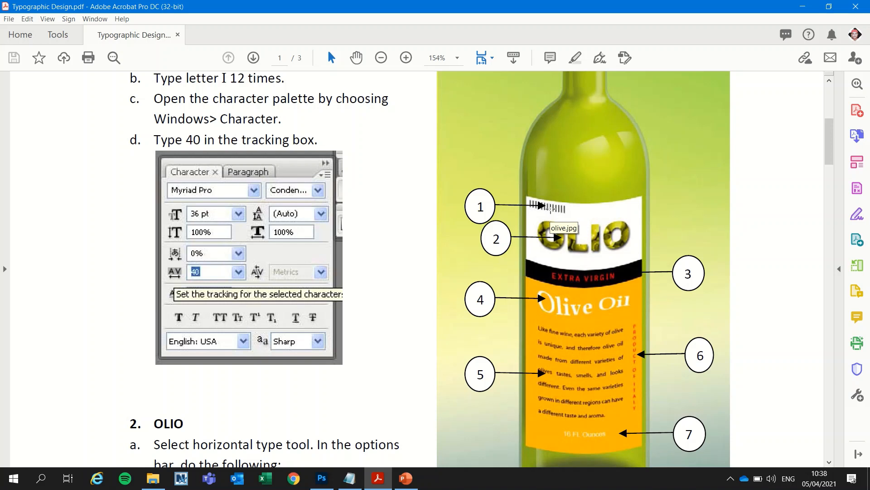
Step: Switch to Chrome, search the web for "barcode font" and open the Barcode Font page on dafont.com
{"action": "left_click", "coordinate": [293, 478]}
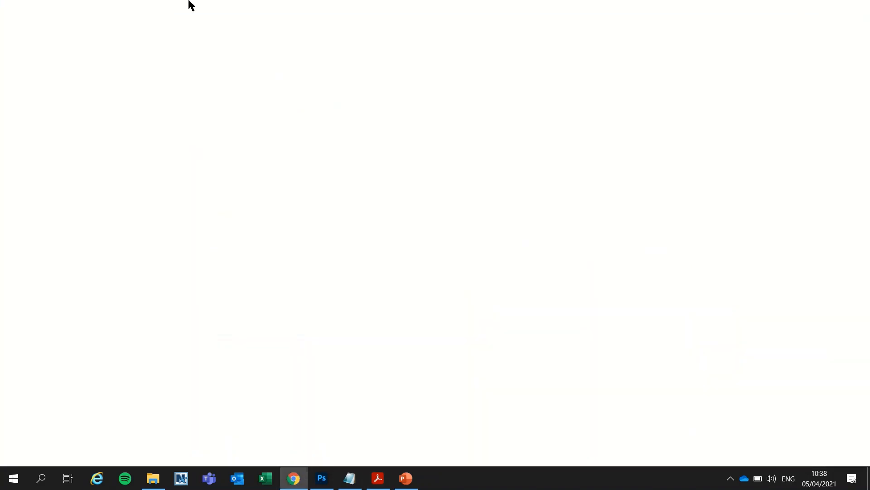
{"action": "left_click", "coordinate": [173, 30]}
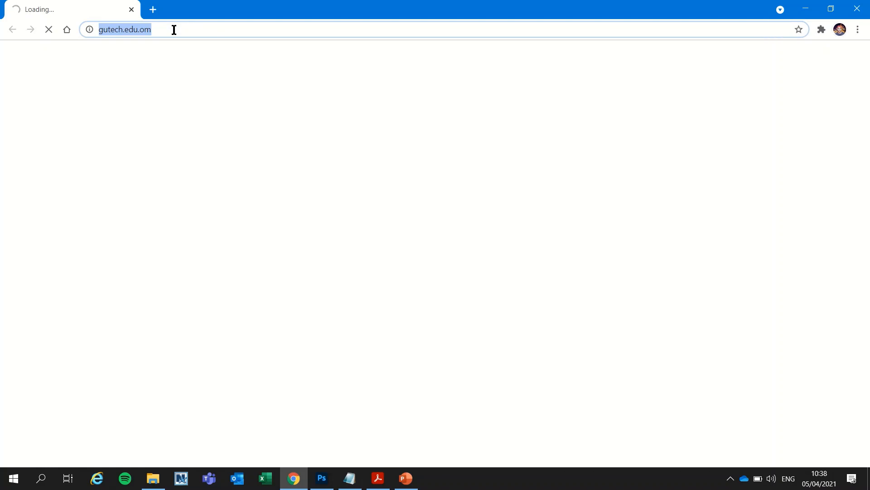
{"action": "type", "text": "barcode"}
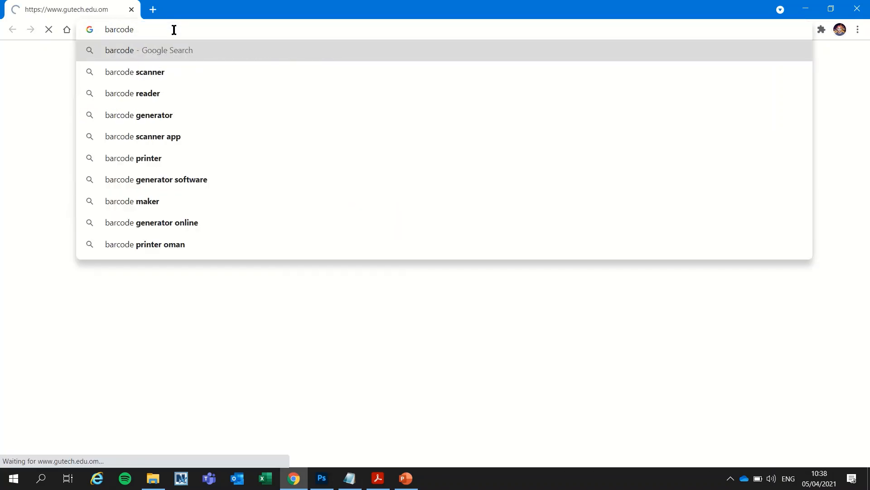
{"action": "type", "text": " f"}
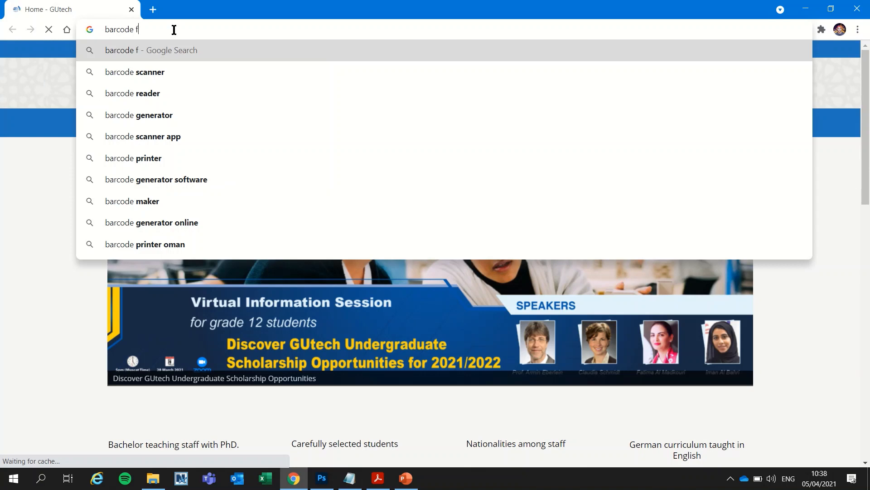
{"action": "type", "text": "ont"}
{"action": "key", "text": "Return"}
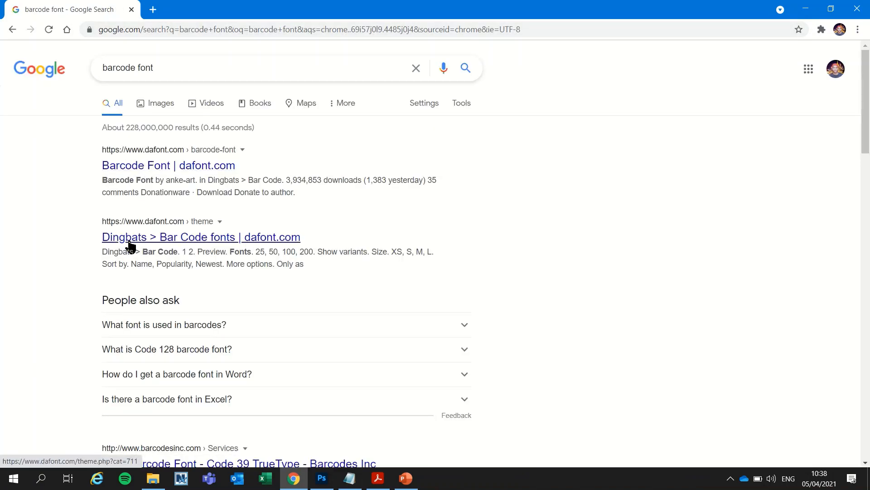
{"action": "left_click", "coordinate": [140, 171]}
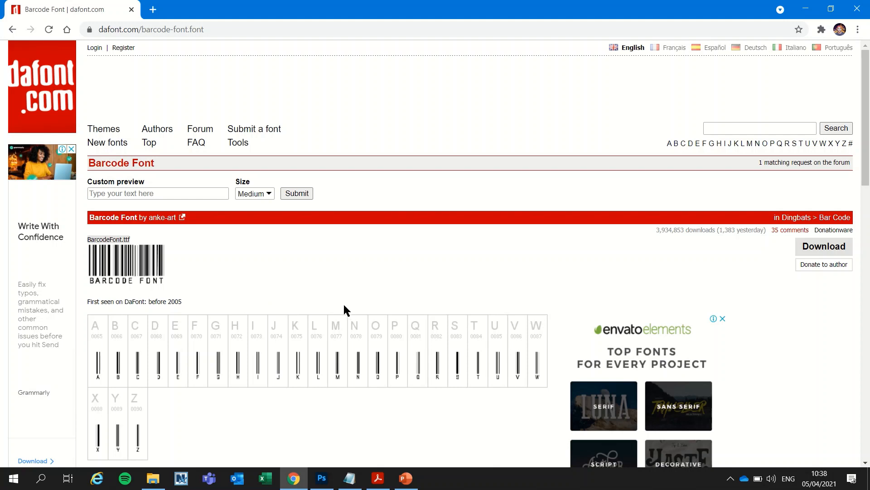
Step: Download the Barcode Font archive from dafont.com, open barcode_font.zip in WinRAR and dismiss the WinRAR notice
{"action": "scroll", "coordinate": [344, 304], "scroll_direction": "down", "scroll_amount": 1}
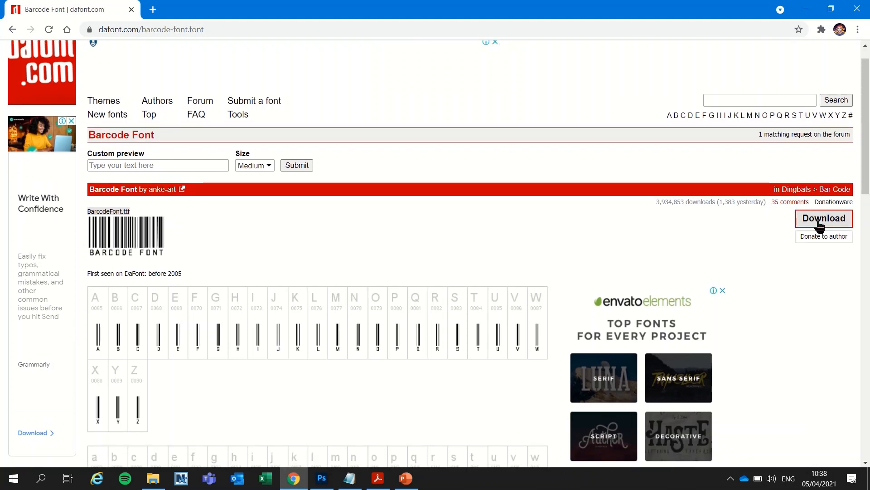
{"action": "left_click", "coordinate": [820, 222]}
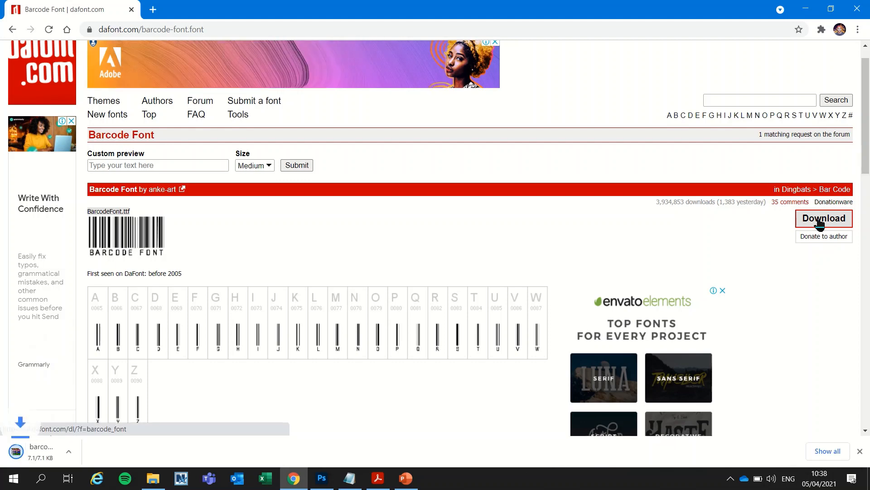
{"action": "left_click", "coordinate": [81, 453]}
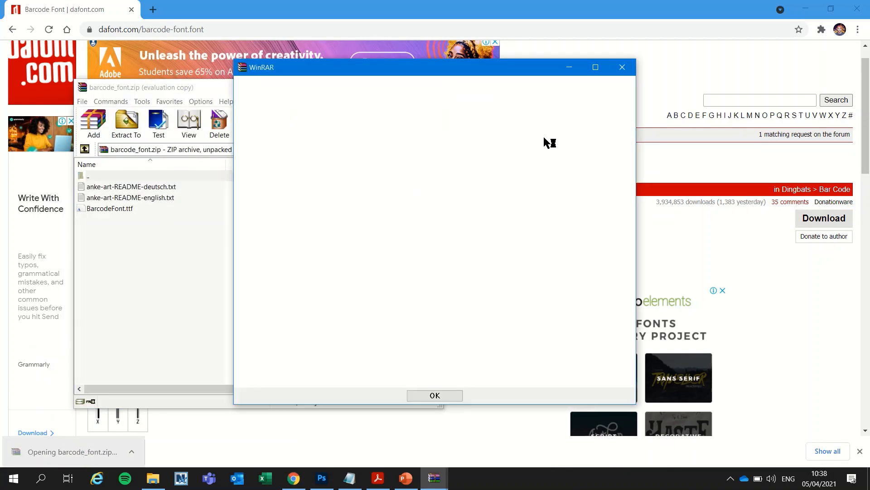
{"action": "left_click", "coordinate": [620, 67]}
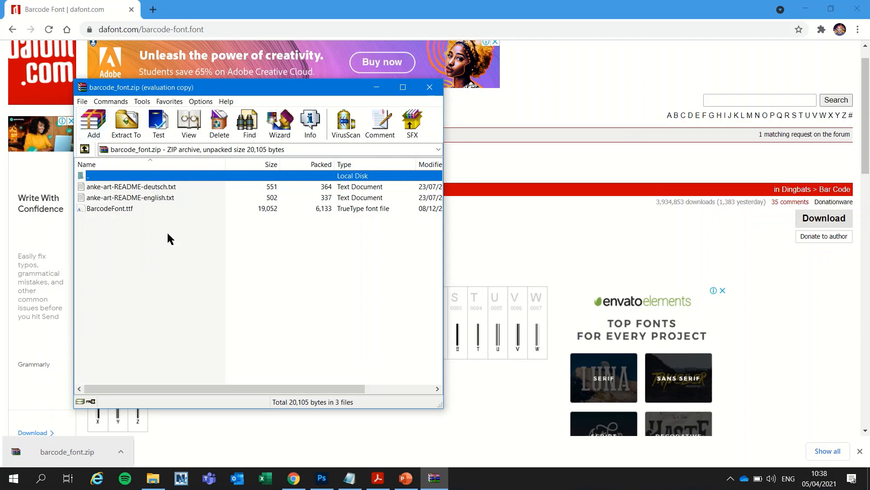
Step: Open BarcodeFont.ttf from the archive in the font viewer, and close both the viewer and the archive
{"action": "left_click", "coordinate": [126, 209]}
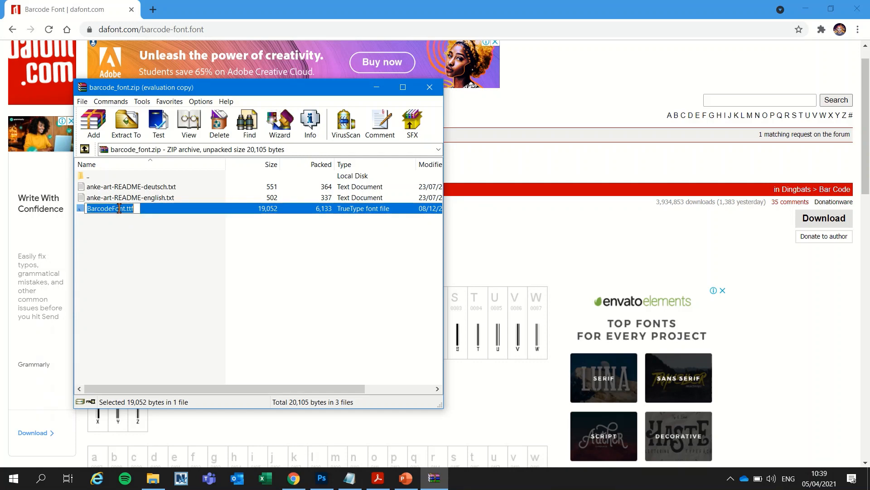
{"action": "double_click", "coordinate": [159, 208]}
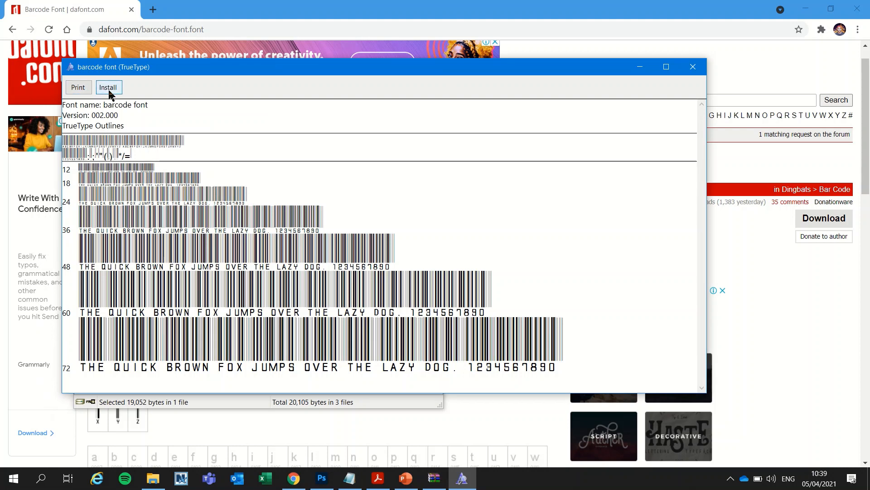
{"action": "left_click", "coordinate": [694, 67]}
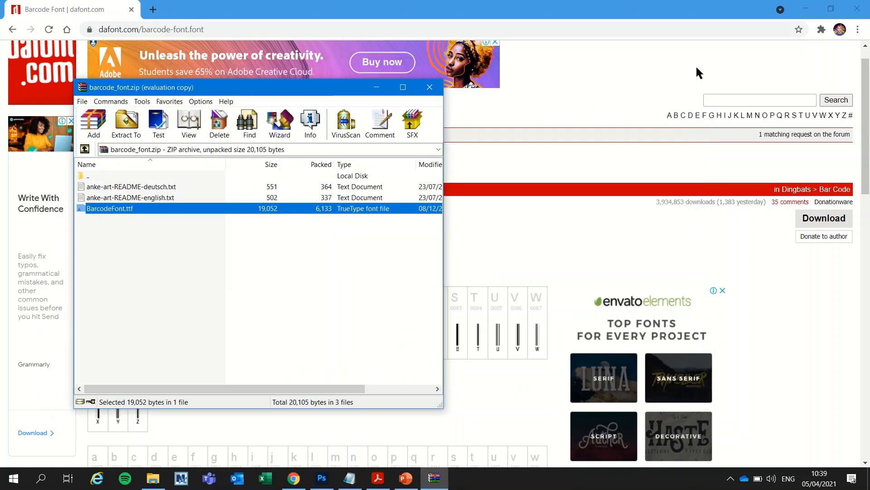
{"action": "left_click", "coordinate": [430, 88]}
Step: Switch to Photoshop and start a horizontal text line near the upper-left of the white label, using the Arial font
{"action": "key", "text": "alt+Tab"}
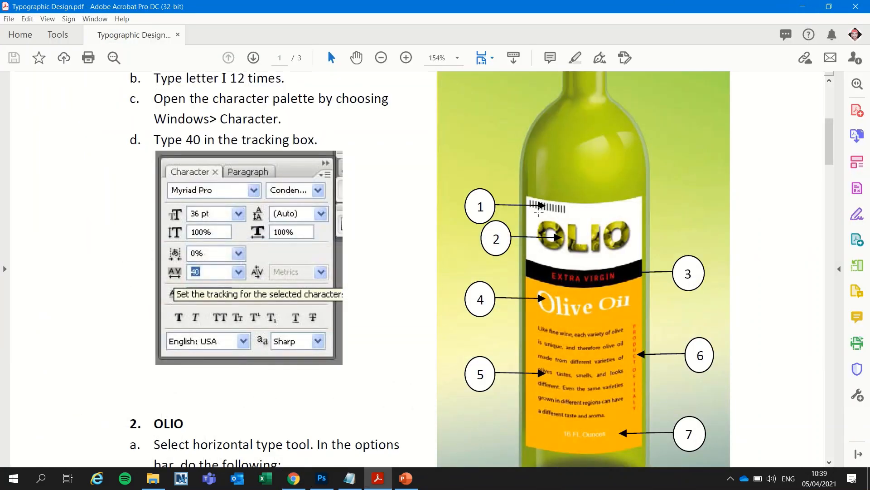
{"action": "left_click", "coordinate": [322, 478]}
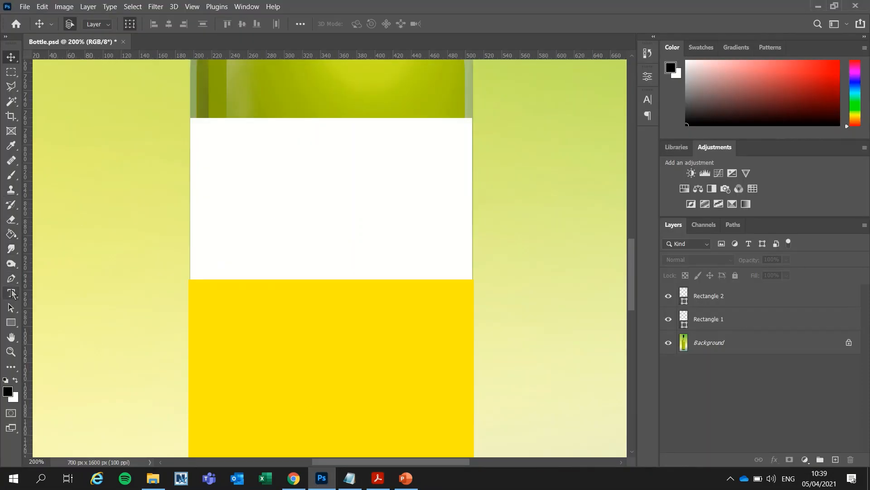
{"action": "left_click", "coordinate": [12, 294]}
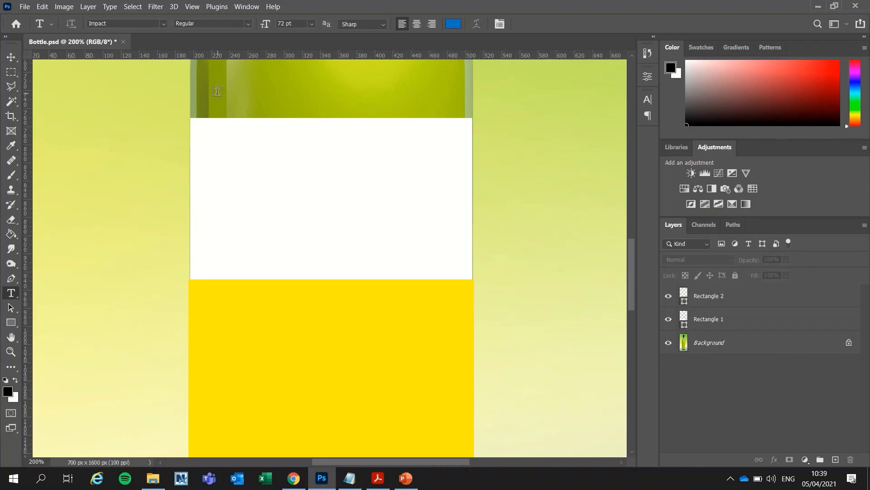
{"action": "left_click", "coordinate": [210, 149]}
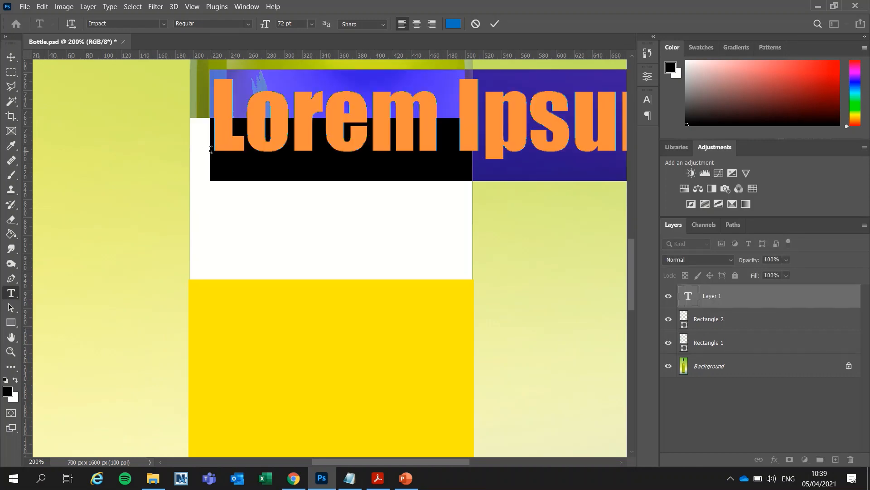
{"action": "left_click", "coordinate": [648, 100]}
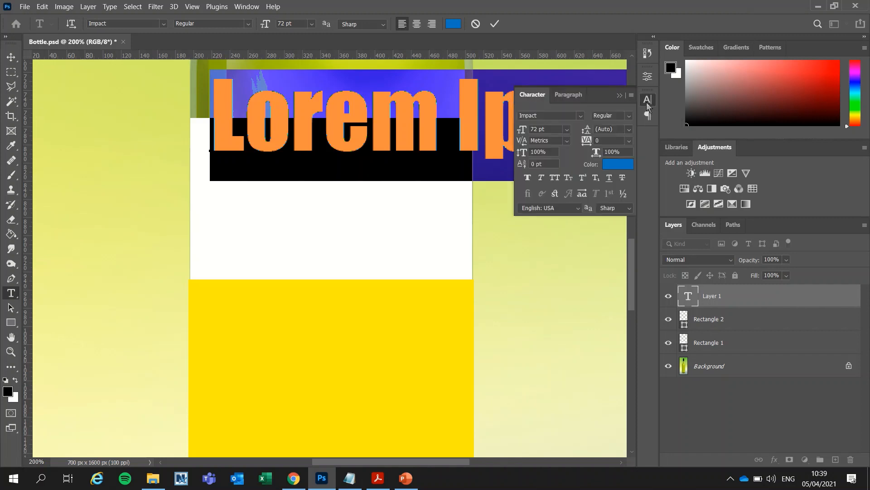
{"action": "left_click", "coordinate": [580, 115]}
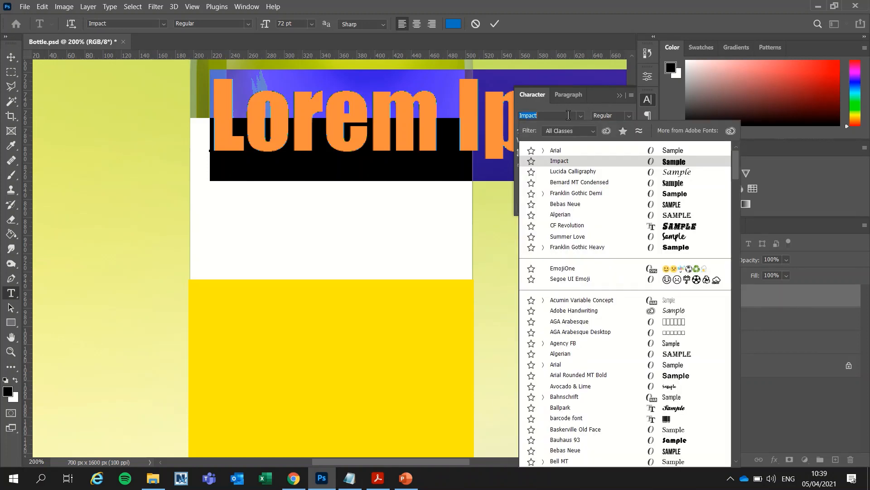
{"action": "left_click", "coordinate": [562, 151]}
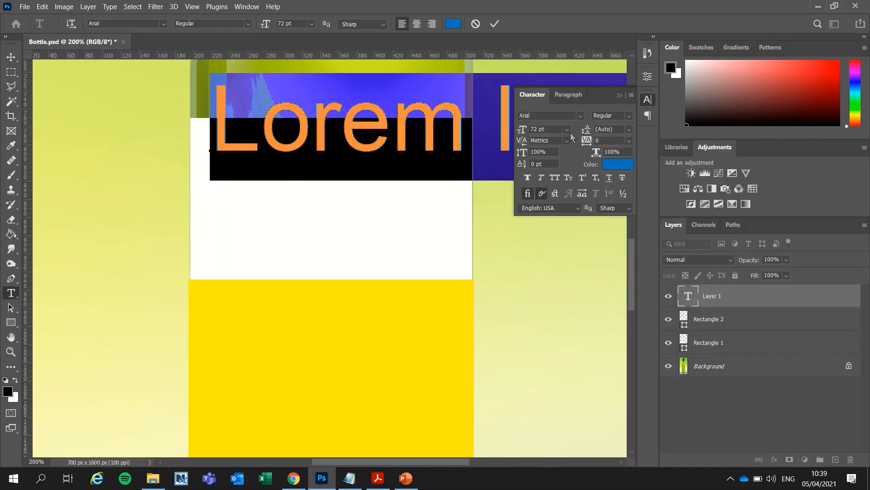
Step: Set the text size to 14 pt and replace the placeholder text with the capital letter I repeated 12 times
{"action": "left_click", "coordinate": [567, 130]}
{"action": "left_click", "coordinate": [547, 198]}
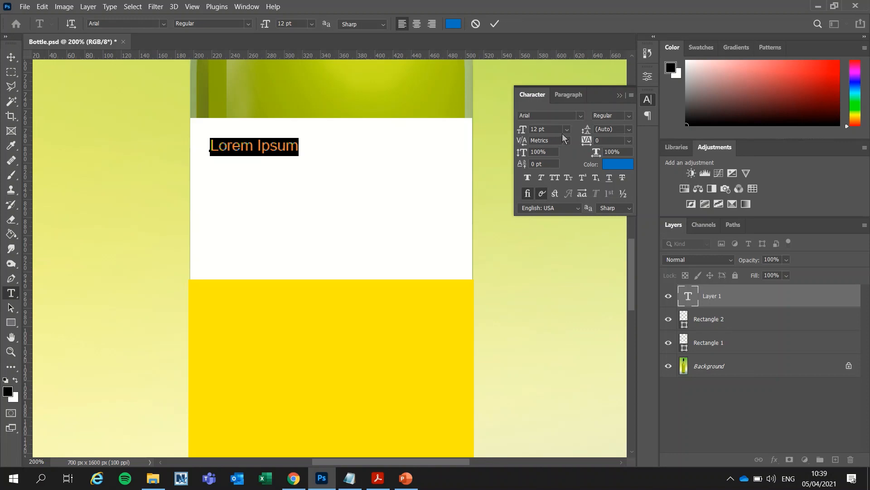
{"action": "left_click", "coordinate": [566, 129]}
{"action": "left_click", "coordinate": [549, 208]}
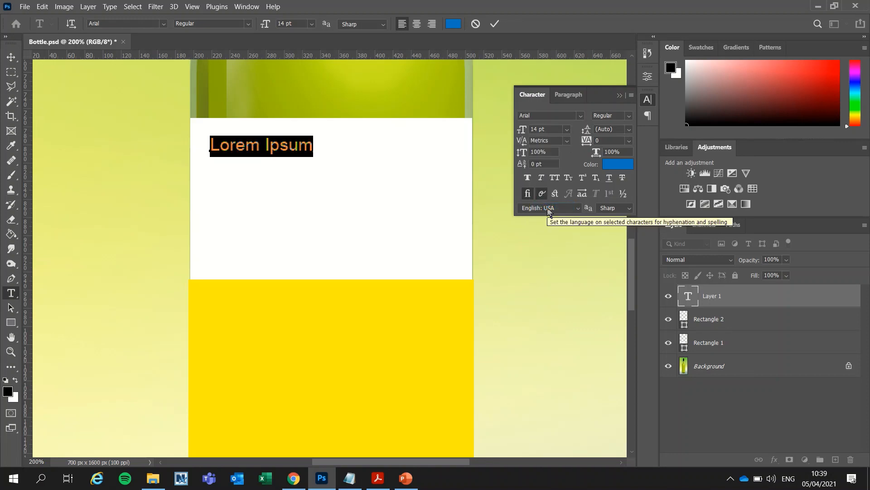
{"action": "key", "text": "BackSpace"}
{"action": "type", "text": "I"}
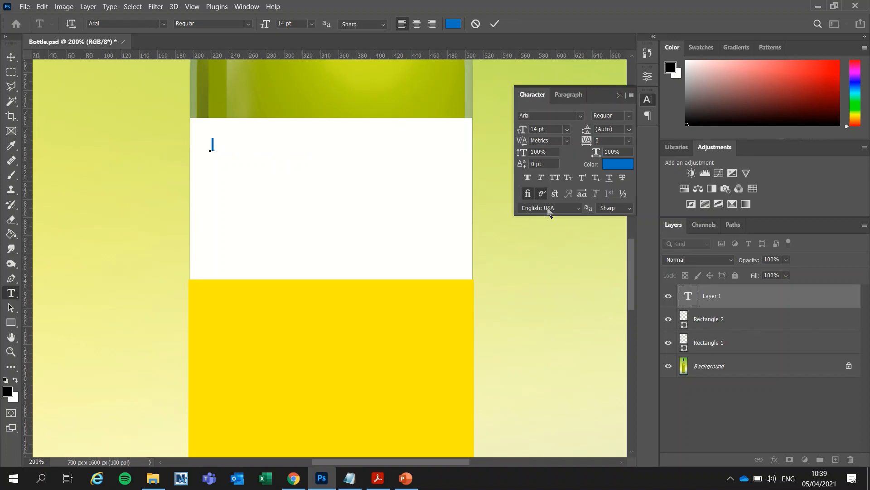
{"action": "type", "text": "IIIIIIIII"}
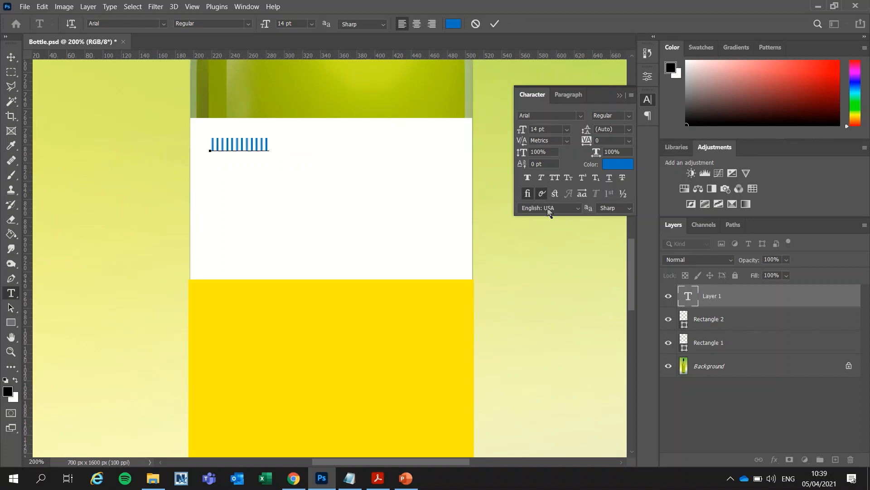
Step: Check the Barcode instructions in the Acrobat PDF, return to Photoshop and set all the I letters to 36 pt
{"action": "left_click", "coordinate": [378, 478]}
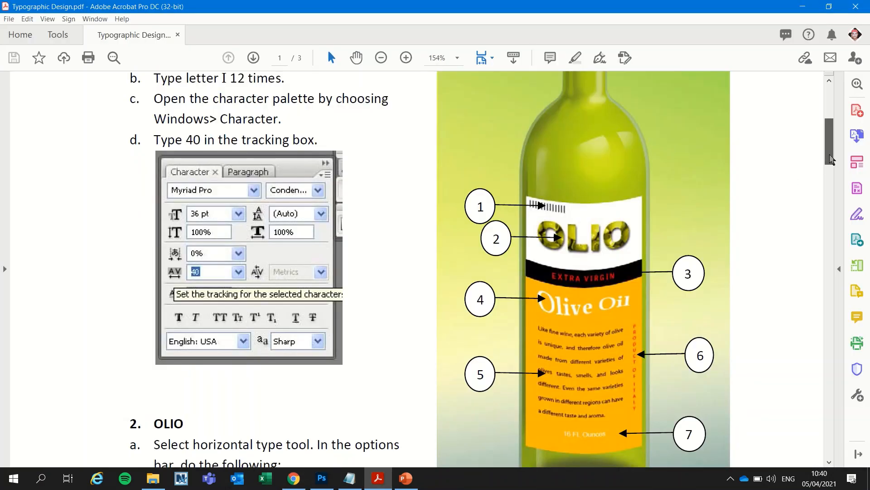
{"action": "left_click_drag", "start_coordinate": [829, 156], "coordinate": [834, 140]}
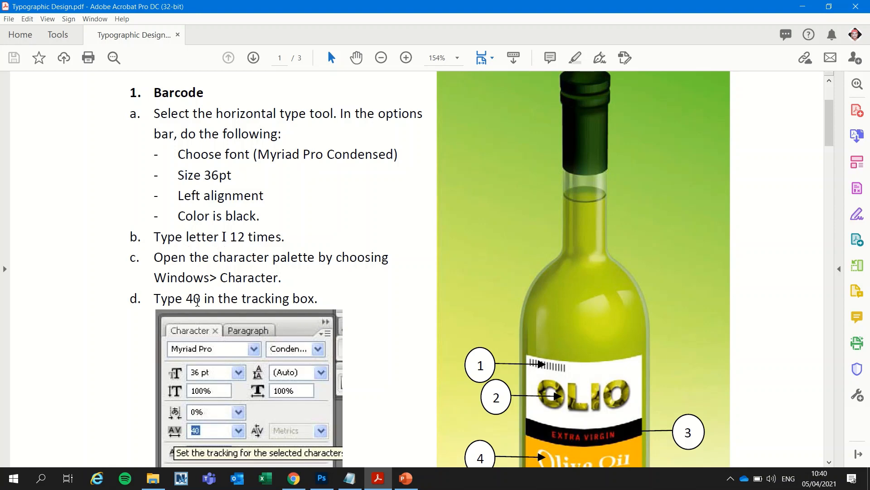
{"action": "left_click", "coordinate": [322, 478]}
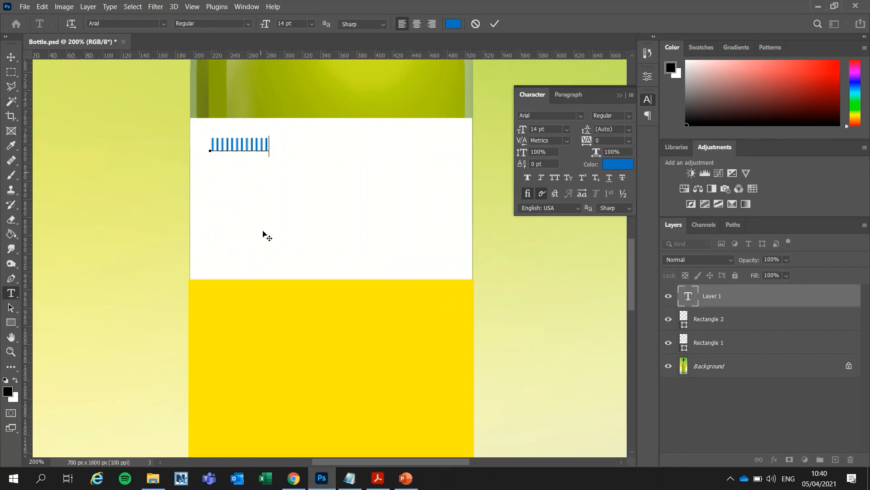
{"action": "left_click_drag", "start_coordinate": [271, 140], "coordinate": [204, 134]}
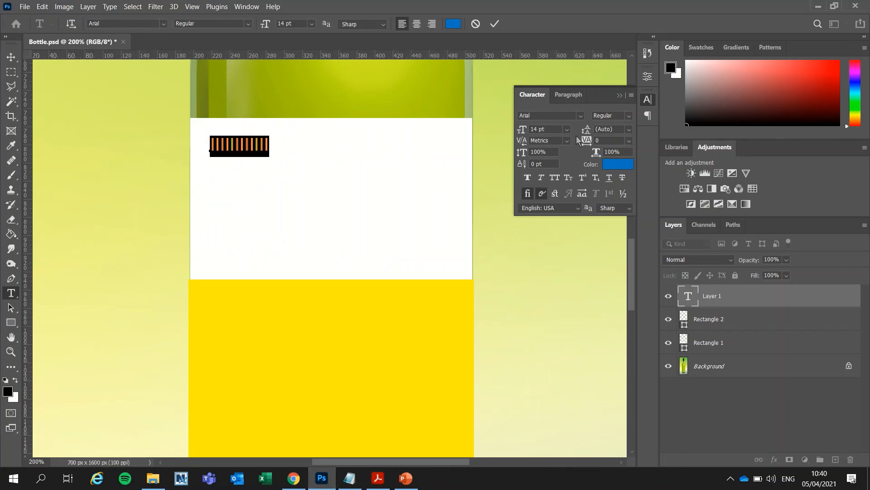
{"action": "left_click", "coordinate": [567, 129]}
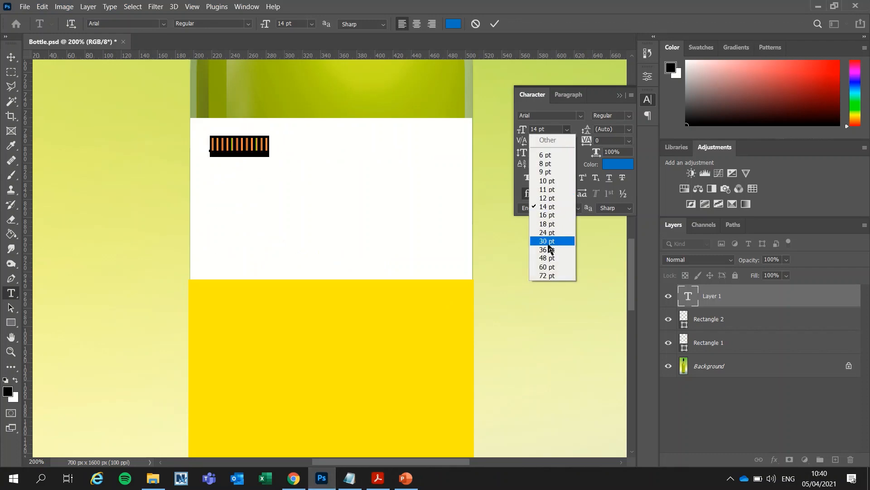
{"action": "left_click", "coordinate": [547, 249]}
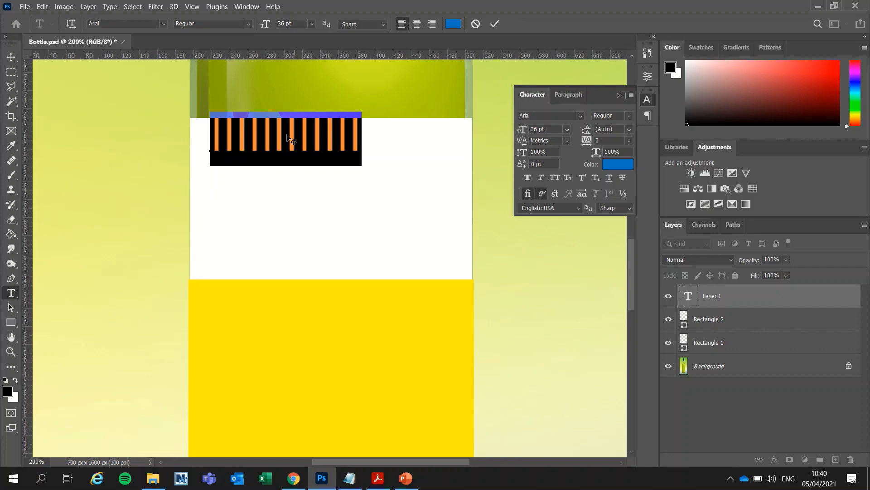
Step: Set the selected barcode text to black (#000000) with a tracking of 40 and commit the text
{"action": "left_click", "coordinate": [614, 165]}
{"action": "left_click_drag", "start_coordinate": [402, 274], "coordinate": [378, 289]}
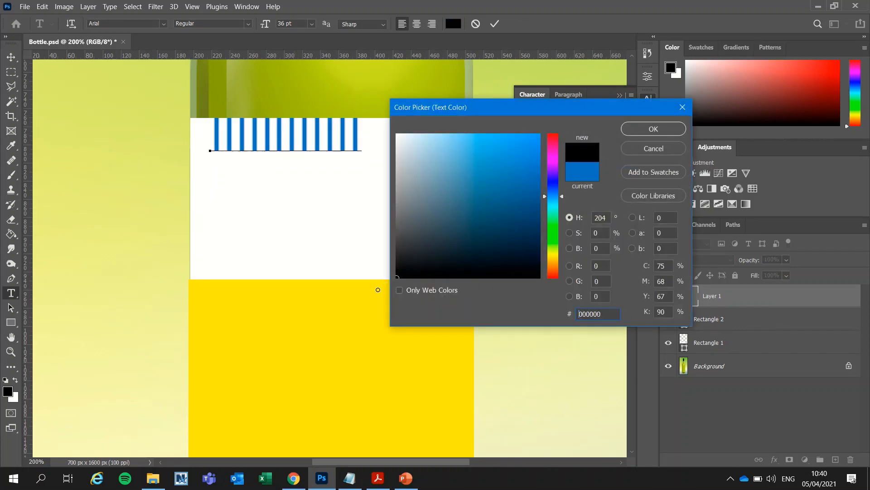
{"action": "left_click", "coordinate": [667, 133]}
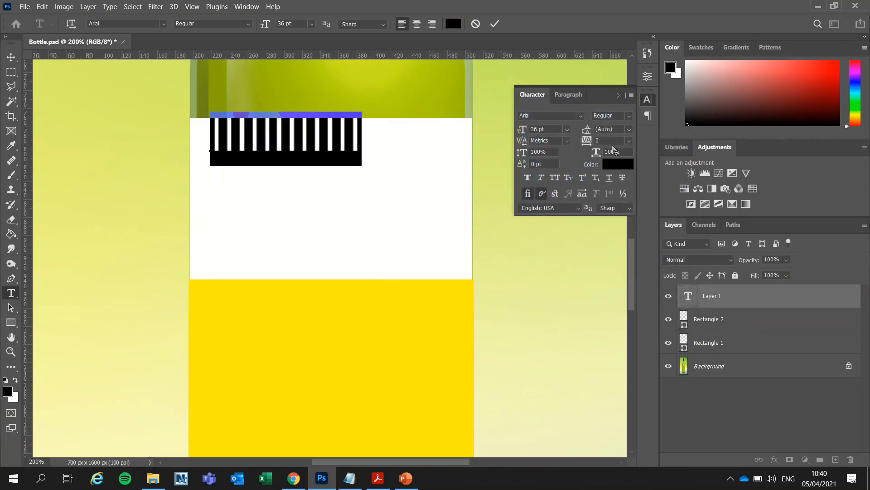
{"action": "left_click", "coordinate": [629, 140]}
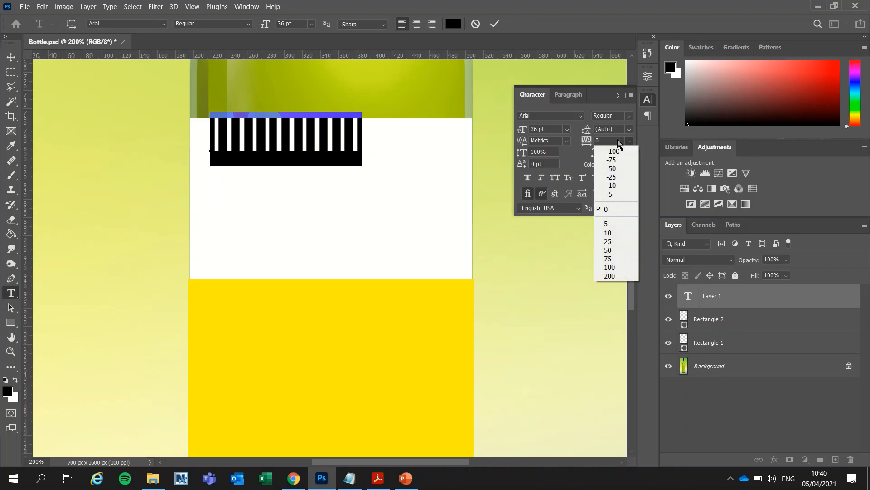
{"action": "left_click", "coordinate": [617, 139]}
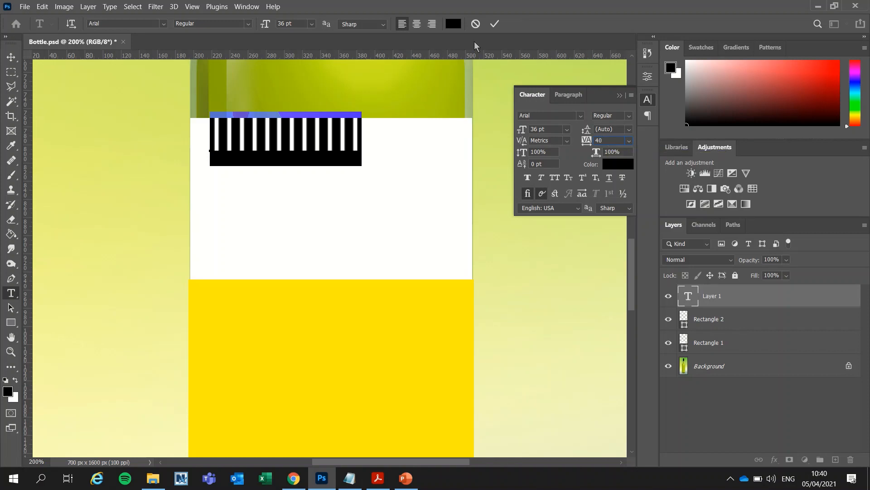
{"action": "left_click", "coordinate": [495, 26]}
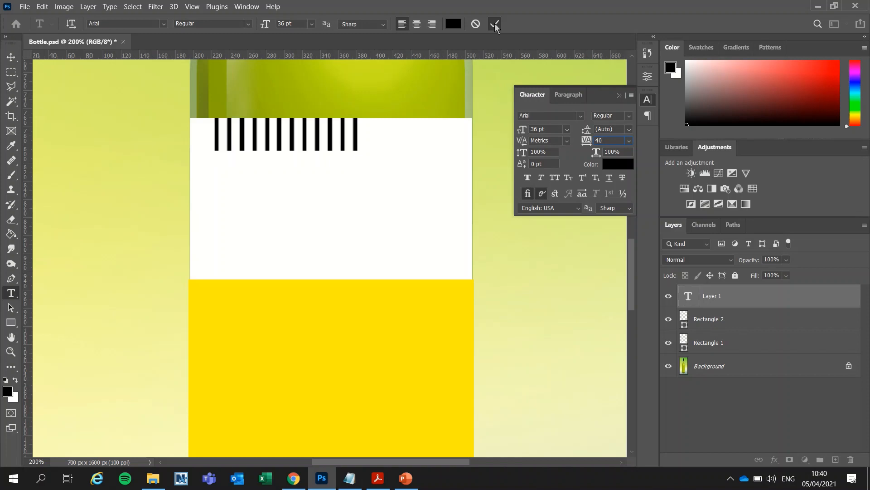
Step: Move the barcode text into the upper-left corner of the white label and nudge it up slightly
{"action": "left_click", "coordinate": [12, 57]}
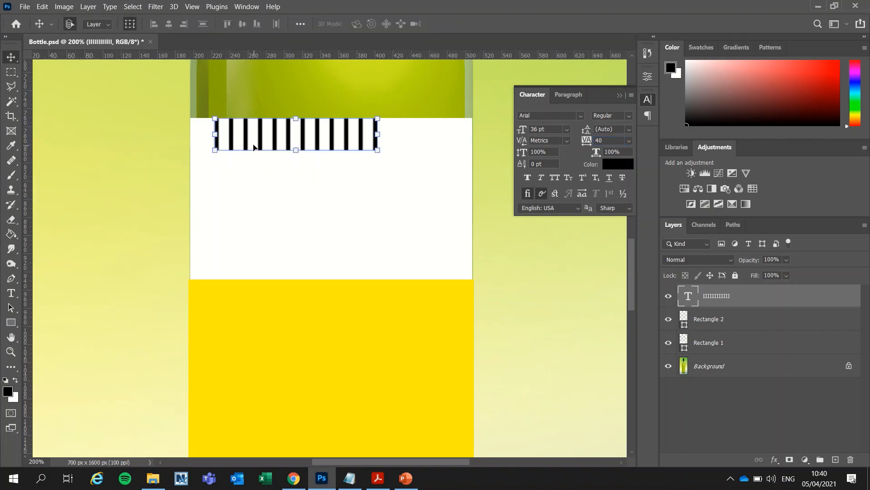
{"action": "left_click_drag", "start_coordinate": [254, 145], "coordinate": [239, 151]}
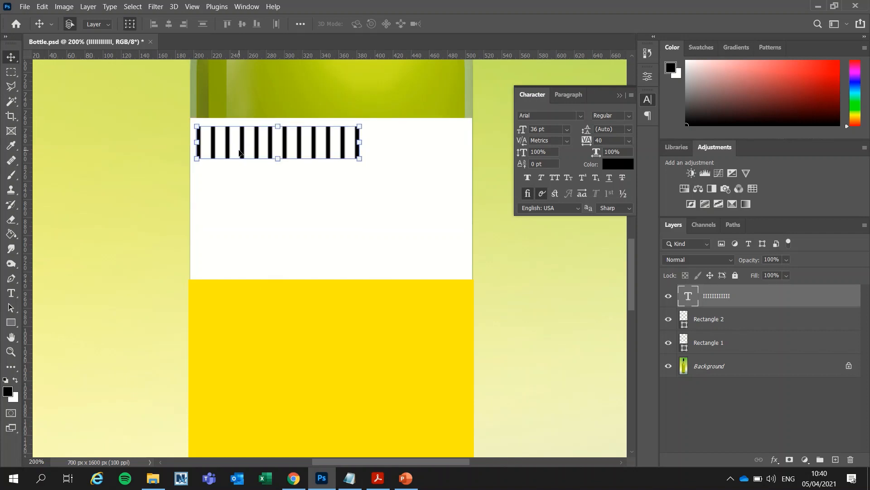
{"action": "key", "text": "Up"}
{"action": "key", "text": "Up"}
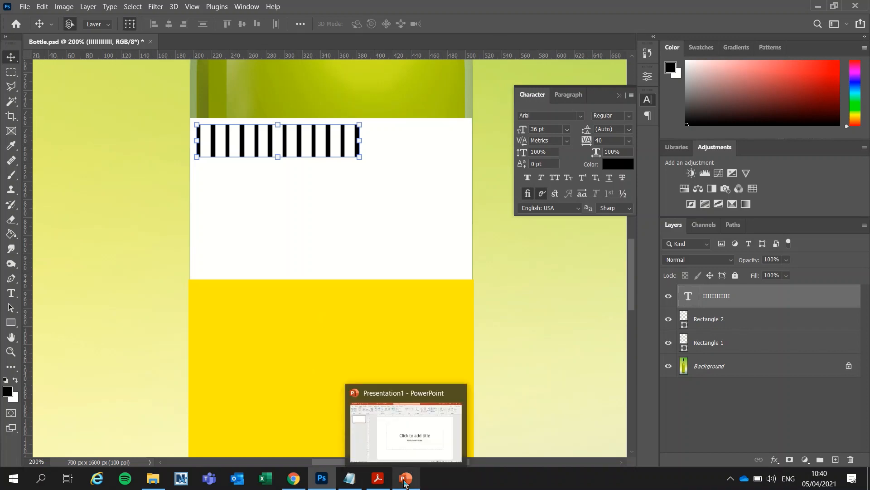
Step: Review the OLIO text section and the label picture in the Acrobat reference PDF, and return to Photoshop
{"action": "left_click", "coordinate": [375, 484]}
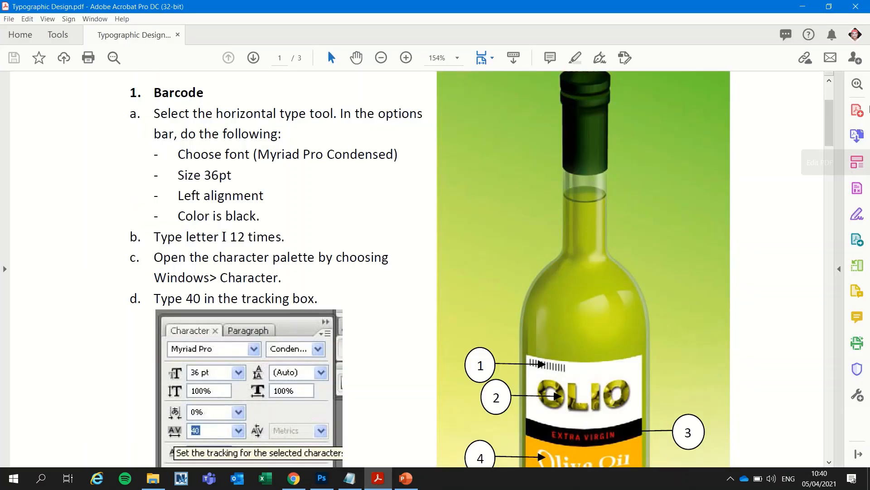
{"action": "left_click_drag", "start_coordinate": [827, 127], "coordinate": [832, 151]}
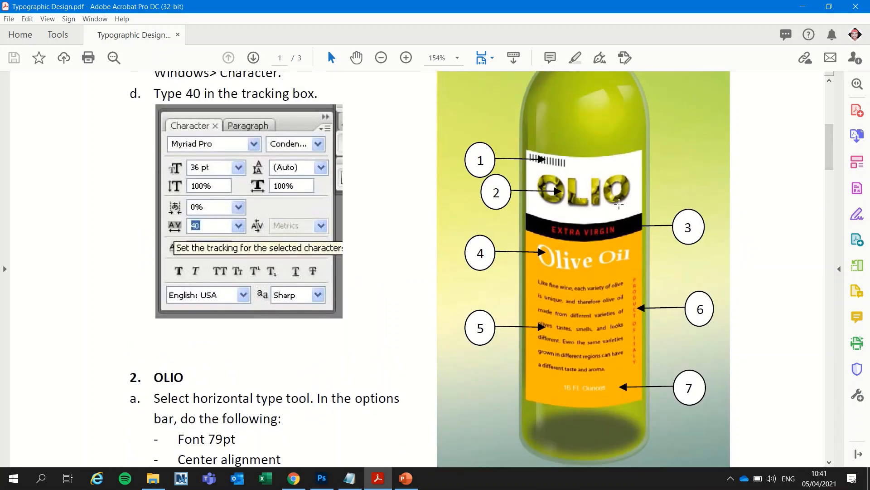
{"action": "left_click", "coordinate": [324, 479]}
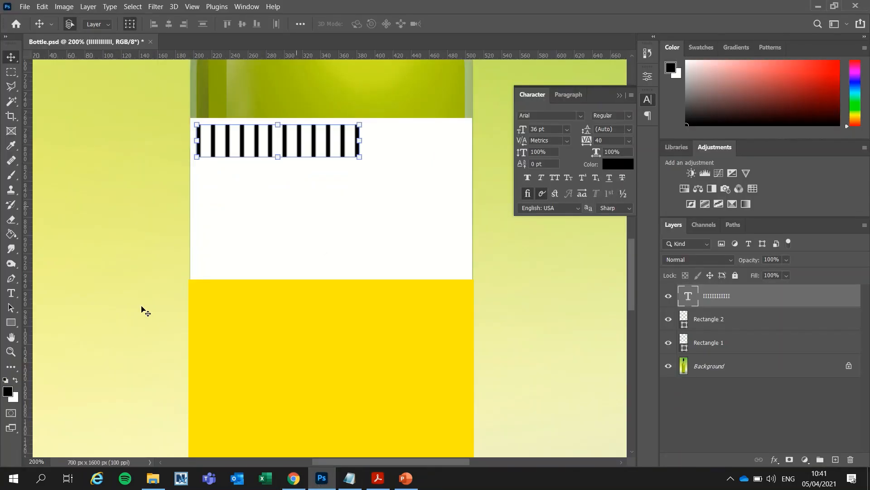
Step: Add the horizontal text OLIO in the white label area below the barcode
{"action": "left_click", "coordinate": [11, 293]}
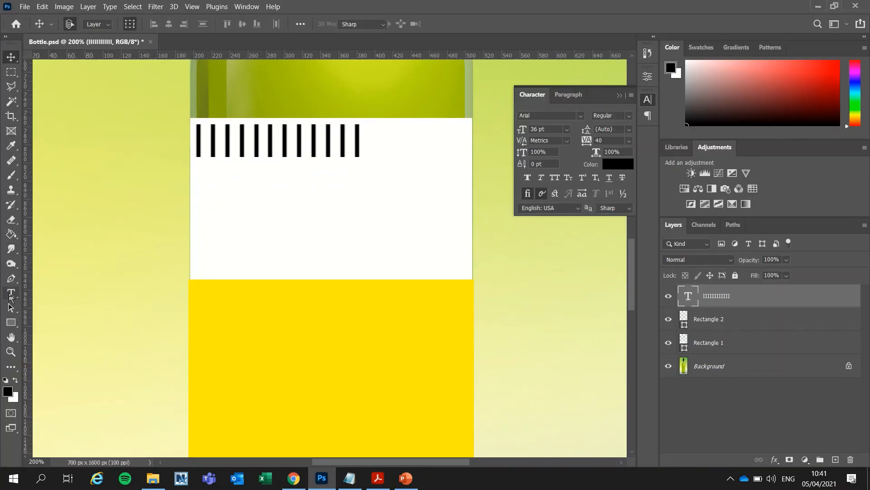
{"action": "left_click", "coordinate": [247, 226]}
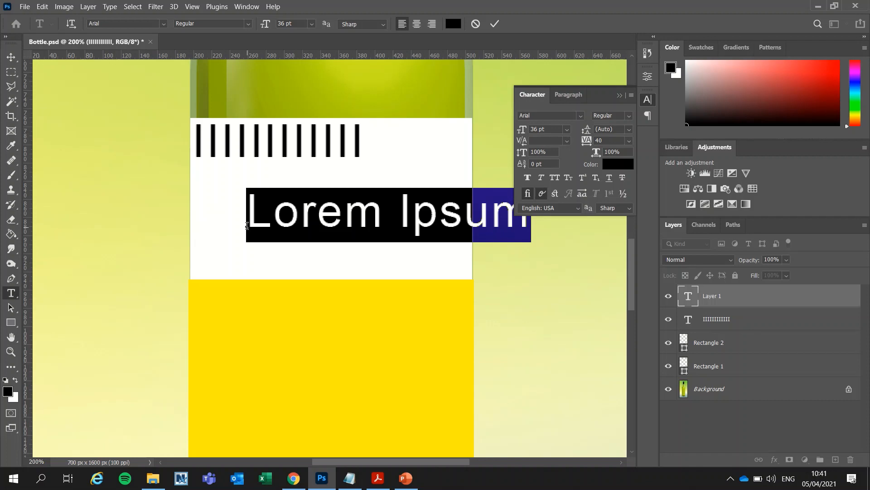
{"action": "type", "text": "OLIO"}
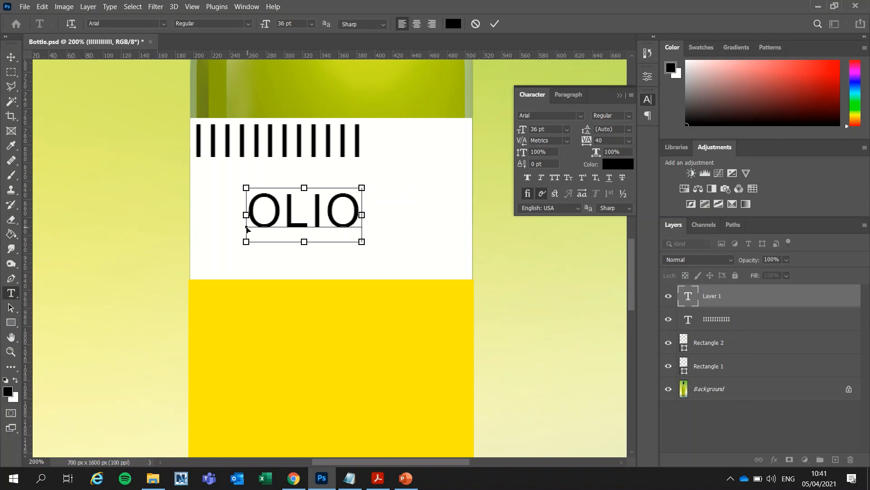
Step: Set the OLIO text to Impact at 72 pt, commit it and move it slightly down, clear of the barcode
{"action": "key", "text": "ctrl+a"}
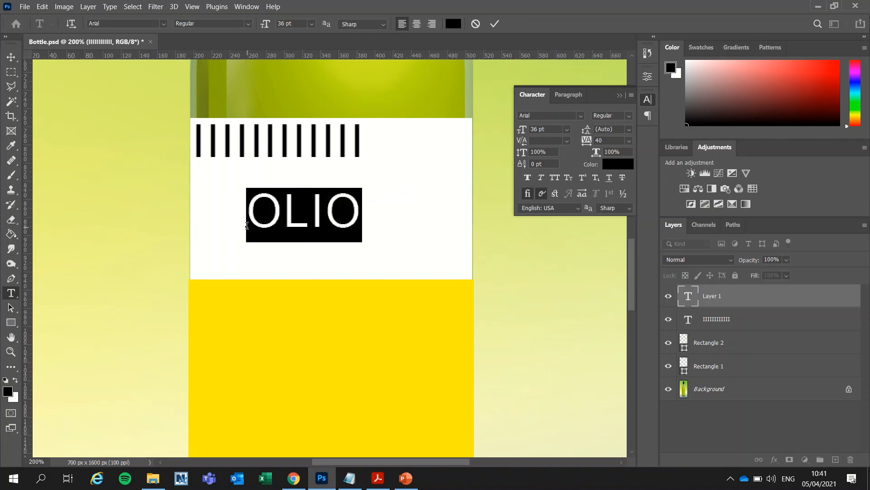
{"action": "left_click", "coordinate": [581, 115]}
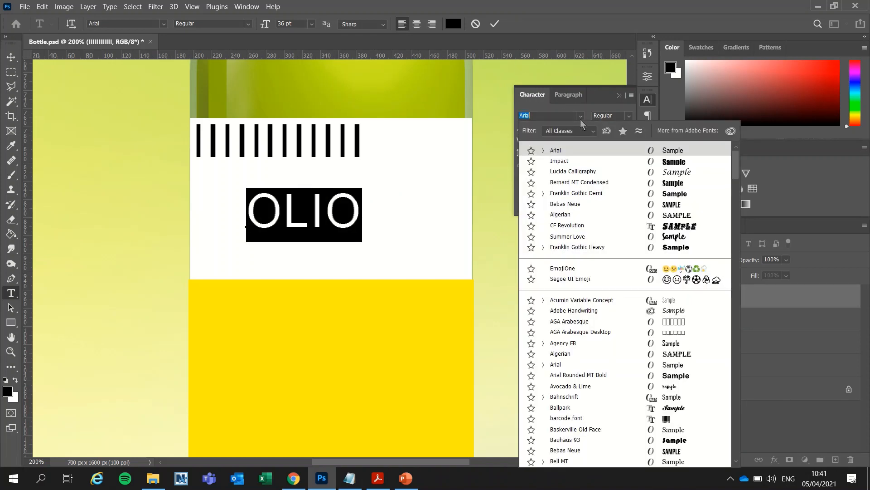
{"action": "left_click", "coordinate": [605, 160]}
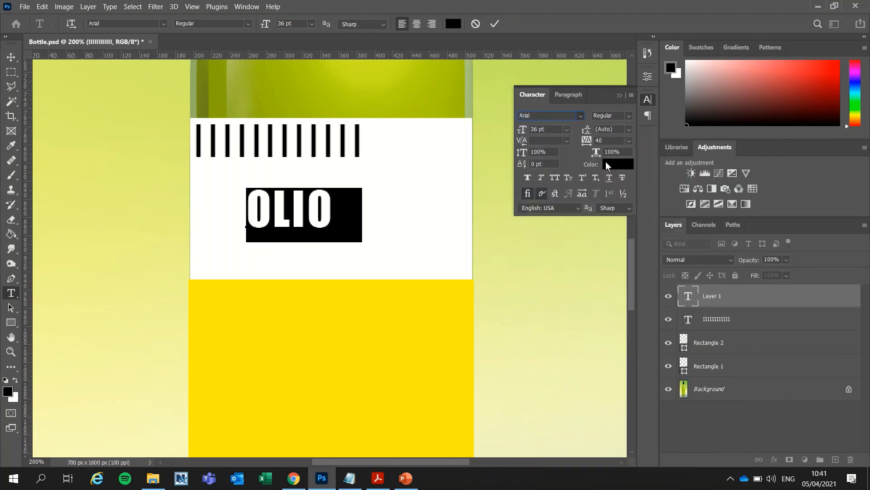
{"action": "left_click", "coordinate": [567, 130]}
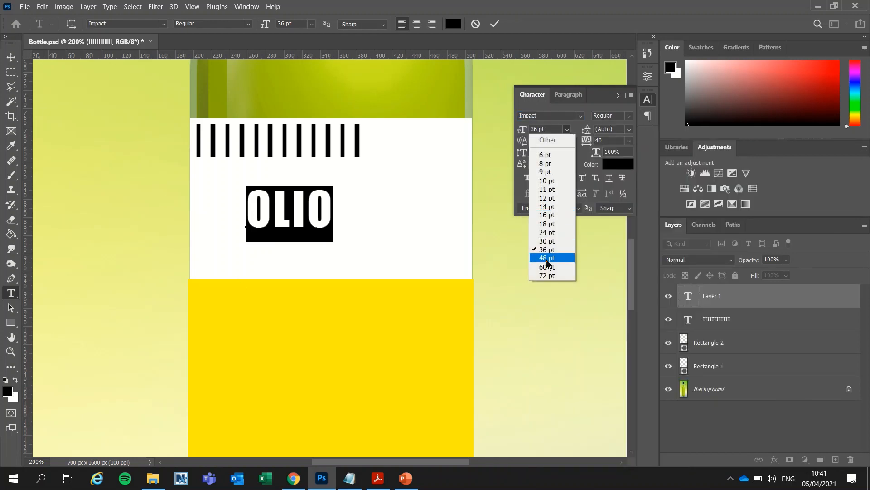
{"action": "left_click", "coordinate": [547, 275]}
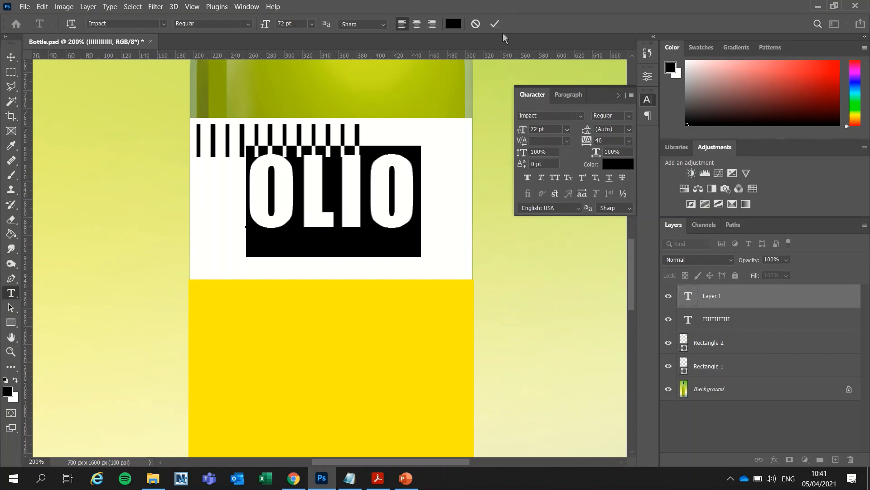
{"action": "left_click", "coordinate": [494, 23]}
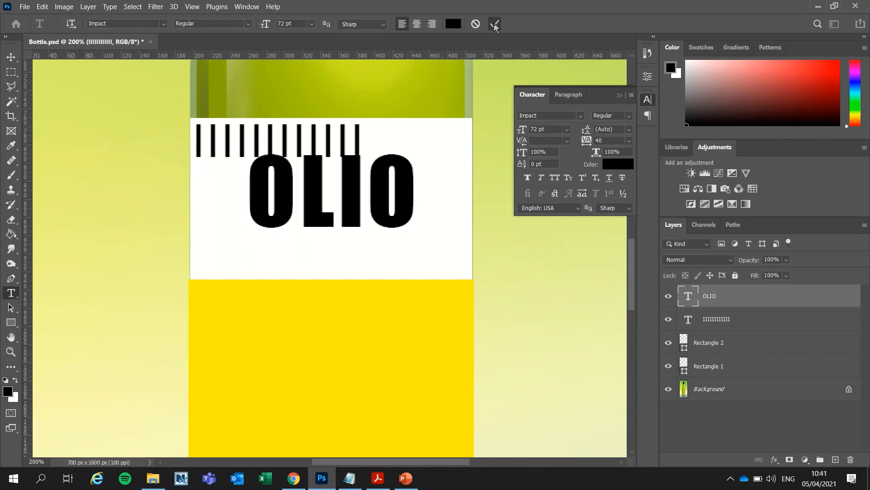
{"action": "left_click", "coordinate": [9, 59]}
{"action": "left_click_drag", "start_coordinate": [282, 179], "coordinate": [279, 205]}
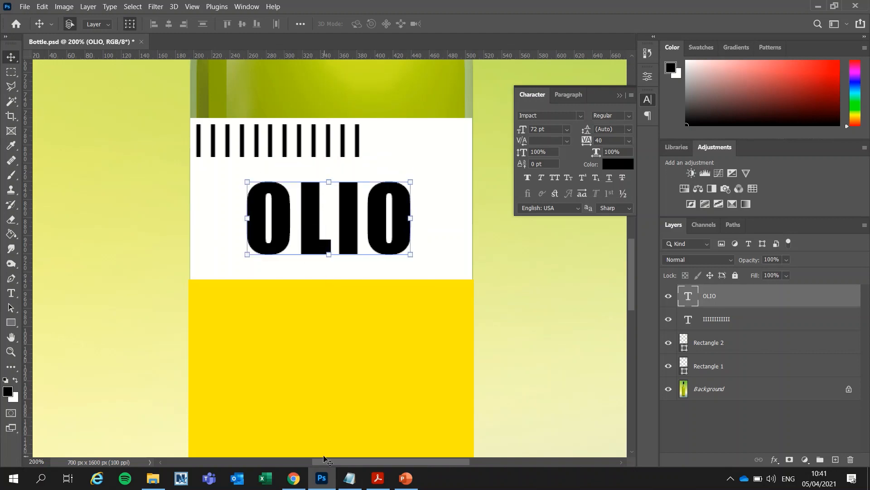
Step: Check the label picture in the Acrobat PDF, and place the Olives1 image from File Explorer into the Photoshop document
{"action": "left_click", "coordinate": [377, 481]}
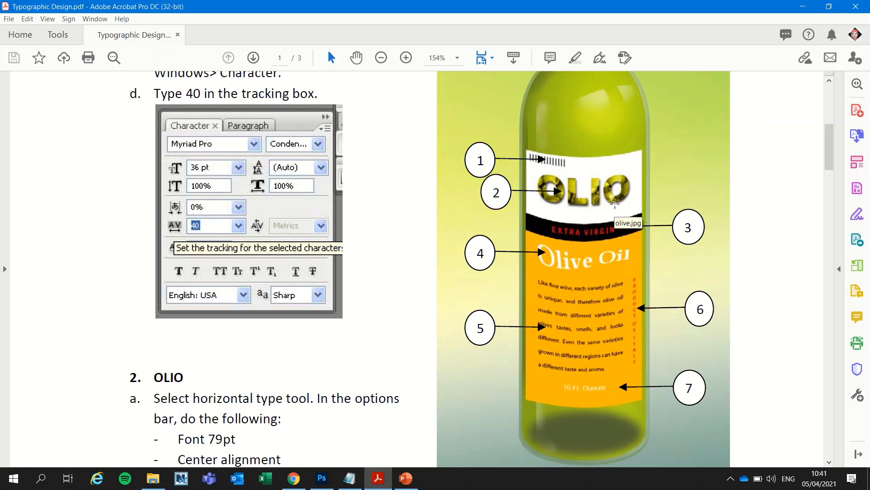
{"action": "left_click", "coordinate": [803, 7]}
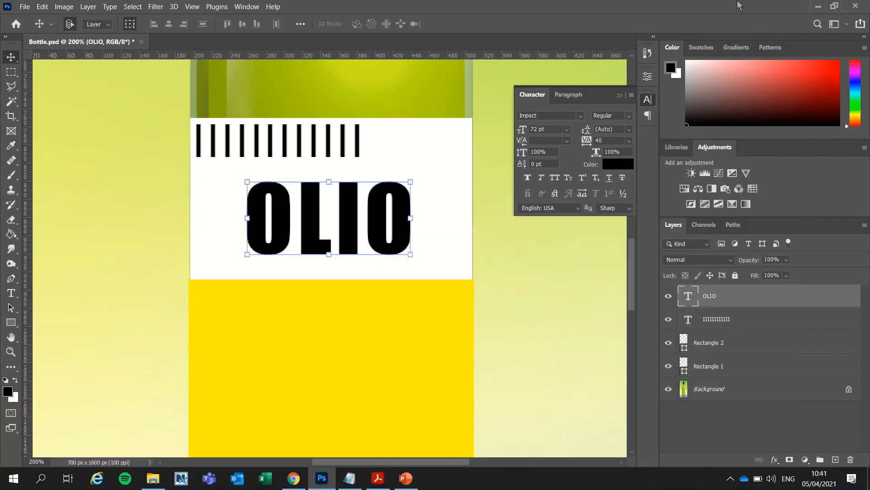
{"action": "left_click", "coordinate": [154, 479]}
{"action": "left_click", "coordinate": [413, 197]}
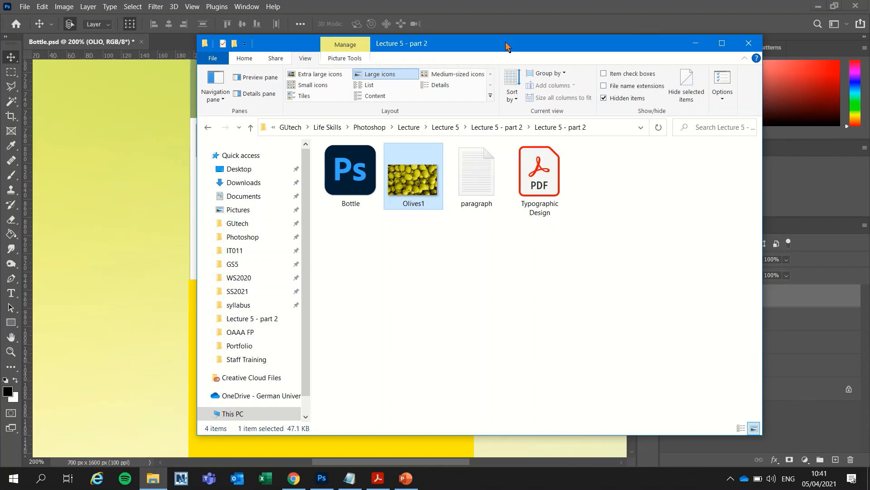
{"action": "left_click_drag", "start_coordinate": [505, 42], "coordinate": [660, 40]}
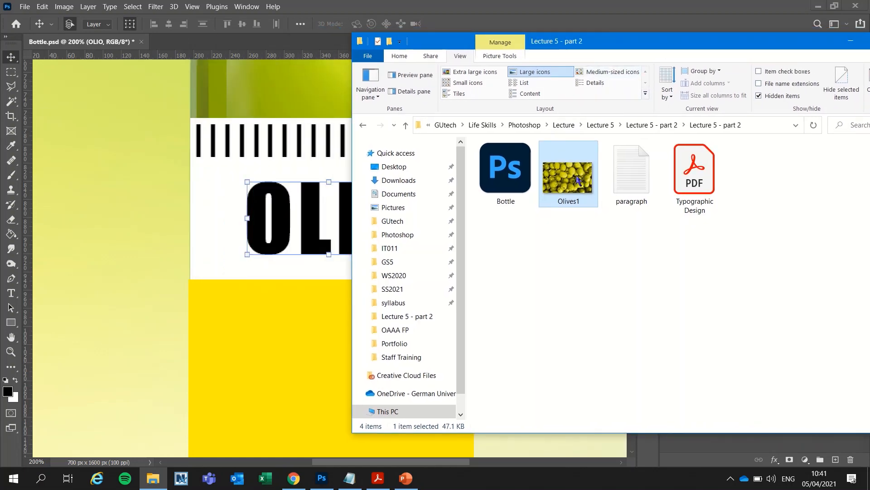
{"action": "left_click_drag", "start_coordinate": [580, 177], "coordinate": [277, 272]}
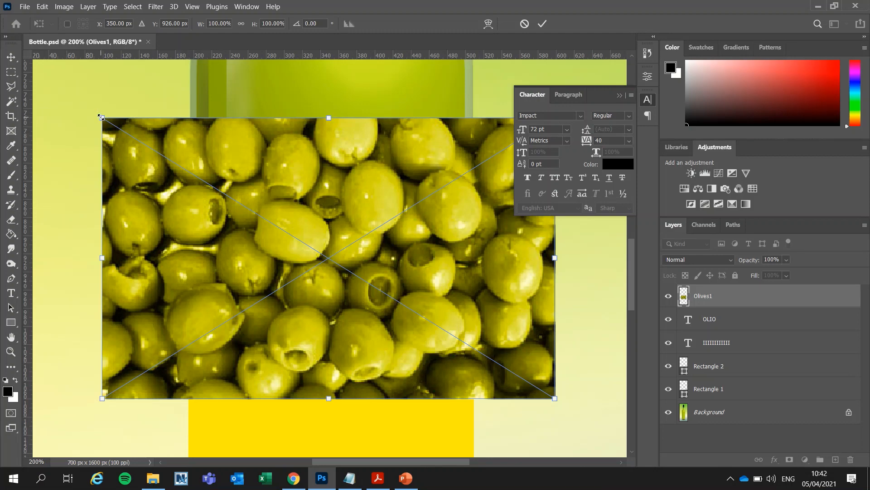
Step: Scale the Olives1 image to about 41% width and 35% height, covering the OLIO text, and commit the placement
{"action": "left_click_drag", "start_coordinate": [100, 117], "coordinate": [382, 303]}
{"action": "left_click_drag", "start_coordinate": [416, 338], "coordinate": [267, 206]}
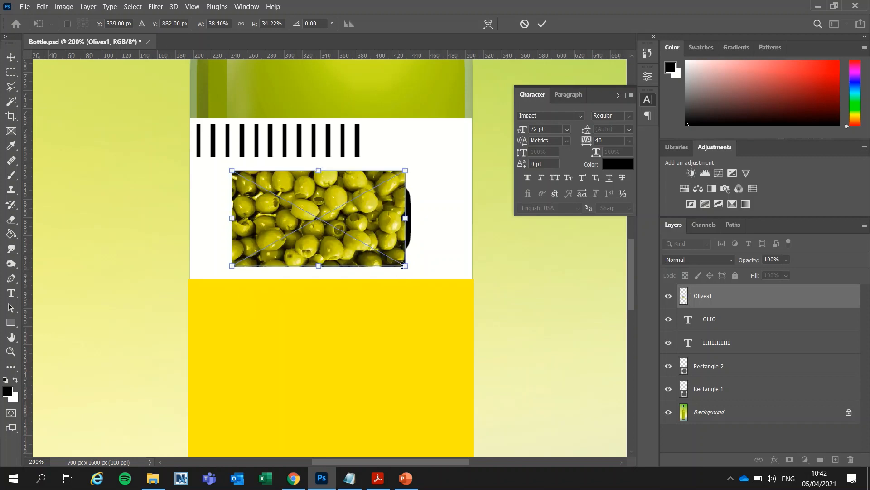
{"action": "left_click_drag", "start_coordinate": [405, 268], "coordinate": [418, 269]}
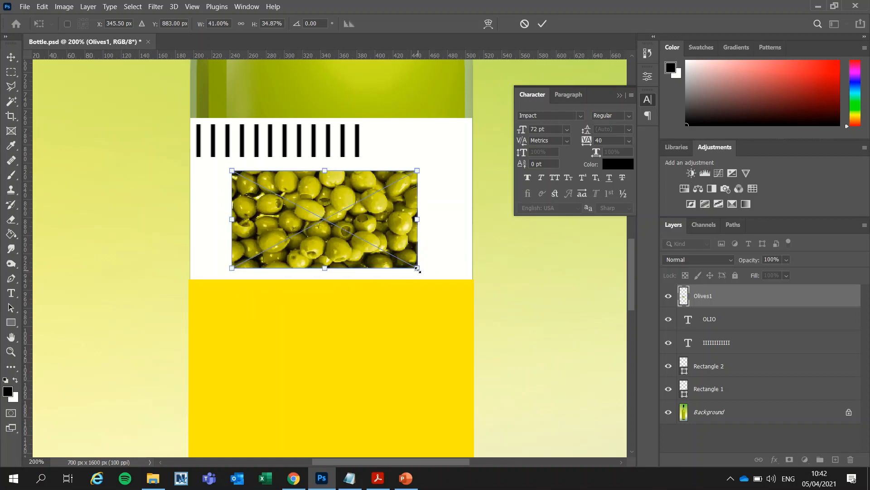
{"action": "key", "text": "Return"}
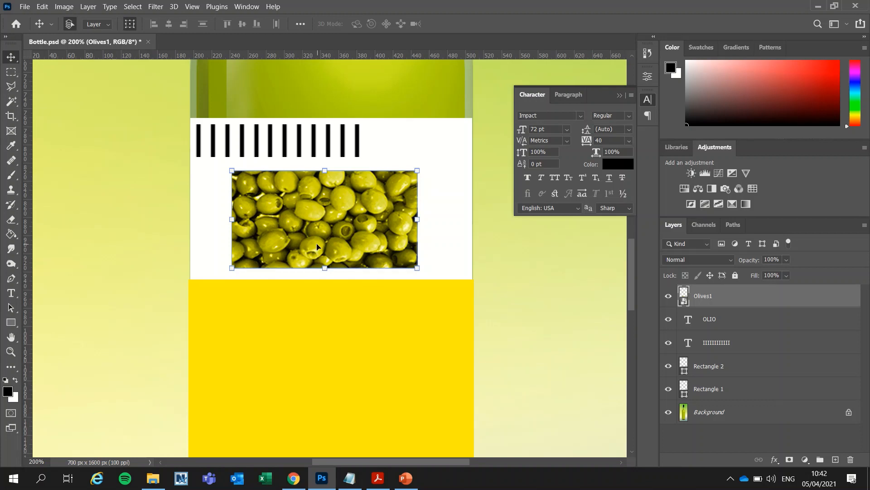
Step: Clip the Olives1 layer to the OLIO text layer so the olives fill the letters
{"action": "left_click", "coordinate": [728, 300]}
{"action": "key", "text": "alt"}
{"action": "left_click_drag", "start_coordinate": [711, 309], "coordinate": [710, 306]}
{"action": "left_click", "coordinate": [707, 303], "text": "alt"}
{"action": "left_click", "coordinate": [707, 303], "text": "alt"}
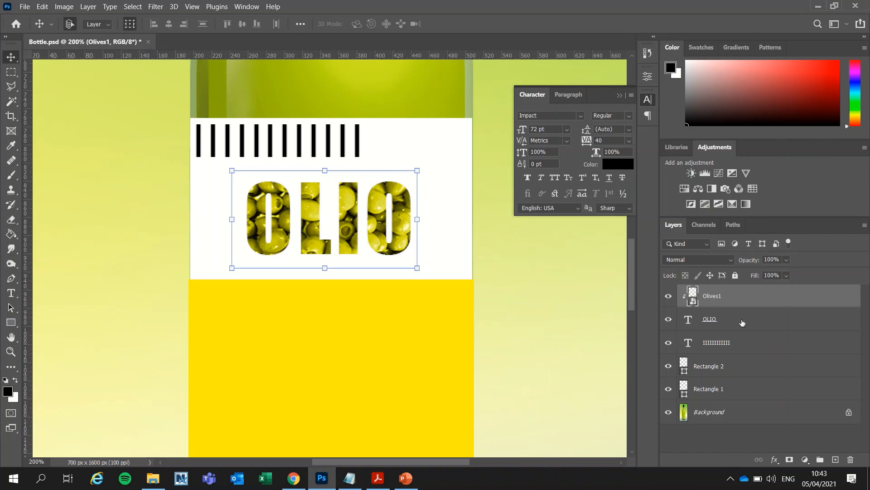
Step: Read the OLIO section's instructions in the Acrobat PDF and return to Photoshop
{"action": "left_click", "coordinate": [377, 483]}
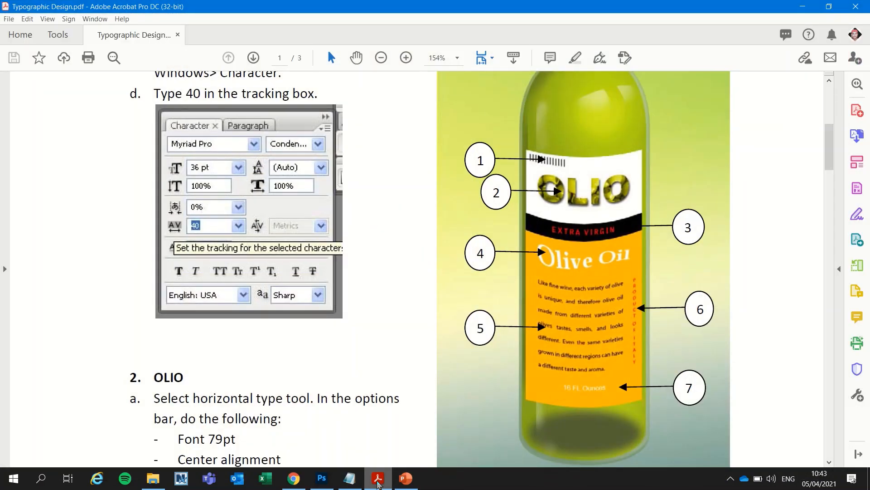
{"action": "scroll", "coordinate": [311, 372], "scroll_direction": "down", "scroll_amount": 5}
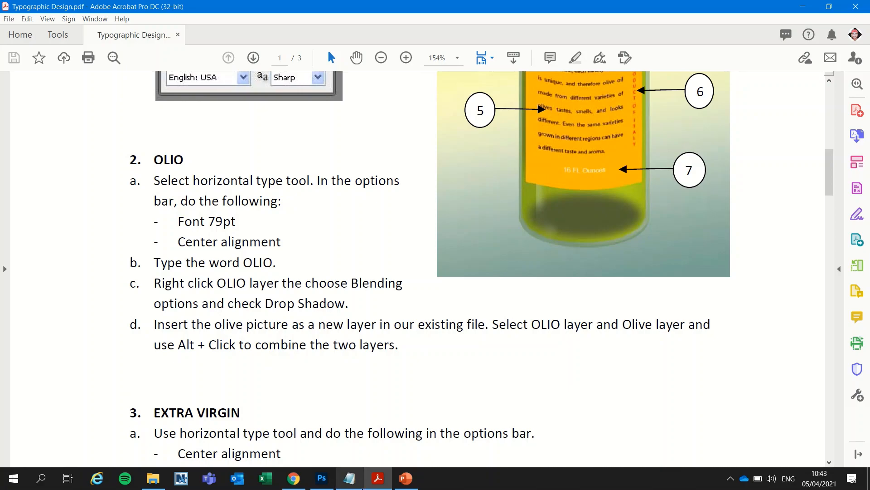
{"action": "left_click", "coordinate": [383, 481]}
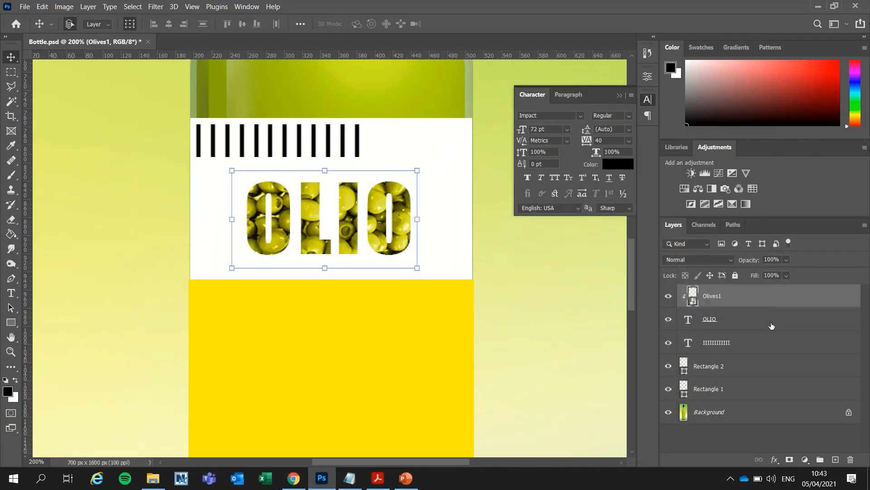
Step: Add a Drop Shadow to the OLIO layer with 8% spread and 6 px size, and deselect the layer
{"action": "left_click", "coordinate": [739, 300]}
{"action": "left_click", "coordinate": [730, 321]}
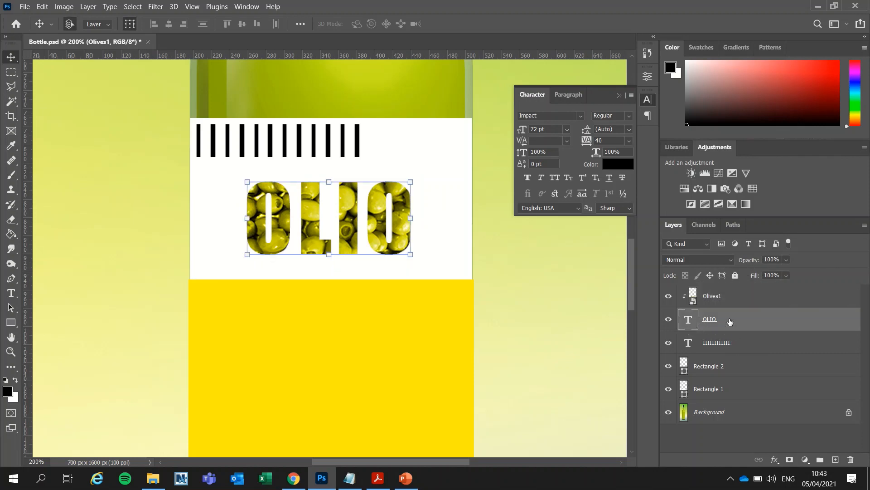
{"action": "double_click", "coordinate": [729, 321]}
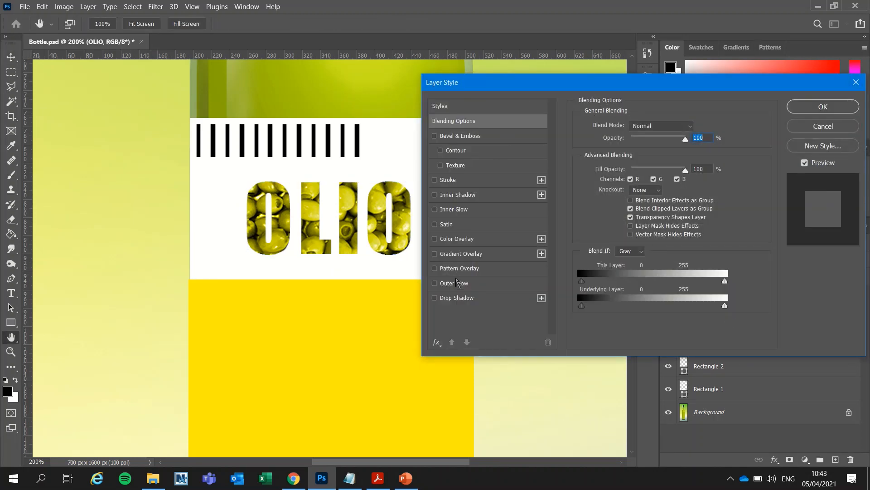
{"action": "left_click", "coordinate": [465, 298]}
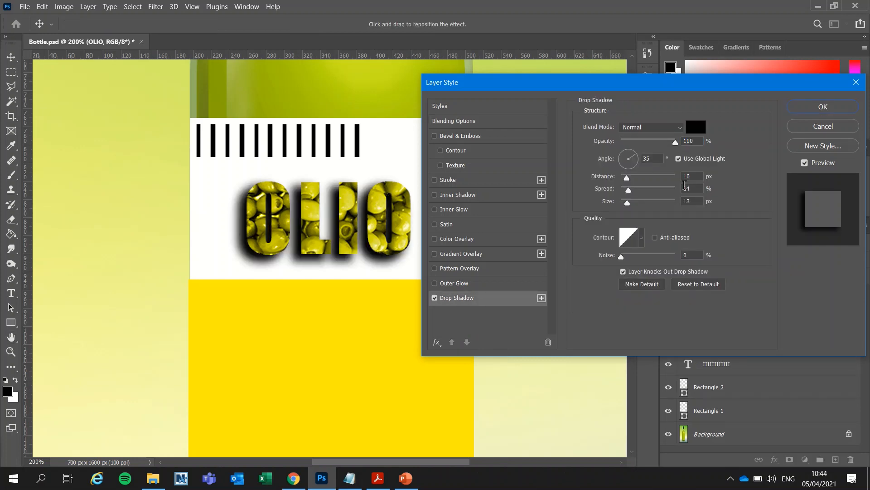
{"action": "left_click_drag", "start_coordinate": [629, 191], "coordinate": [625, 203]}
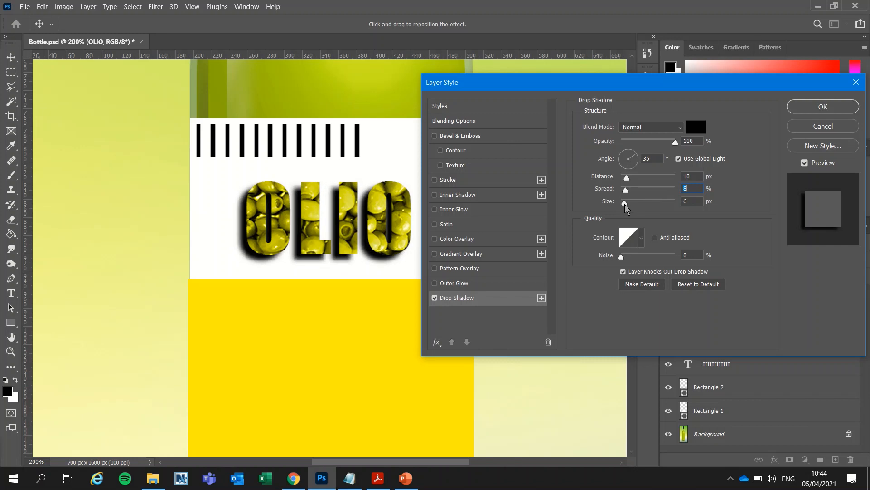
{"action": "left_click", "coordinate": [823, 107]}
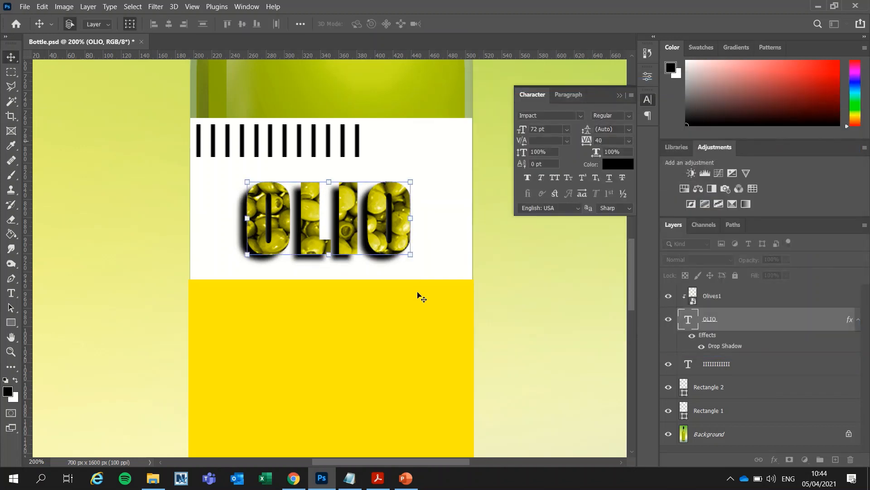
{"action": "left_click", "coordinate": [556, 268]}
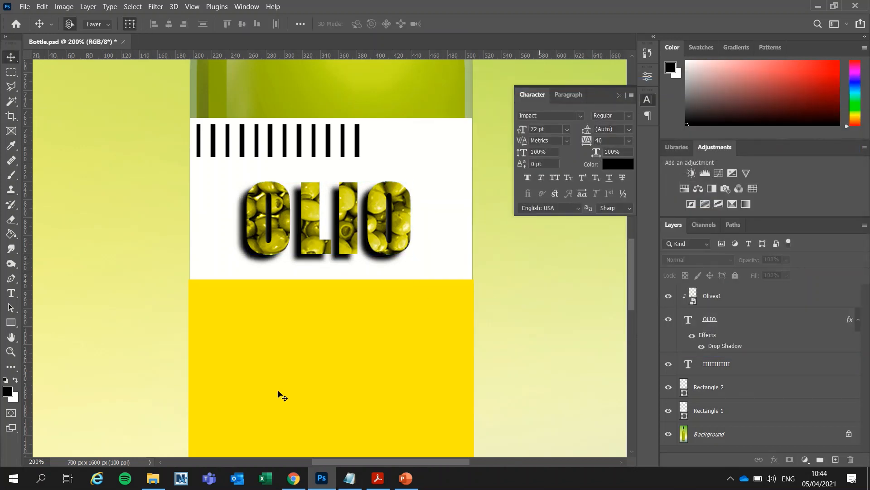
Step: Set the OLIO text's tracking to 75 and deselect the layer
{"action": "left_click", "coordinate": [784, 323]}
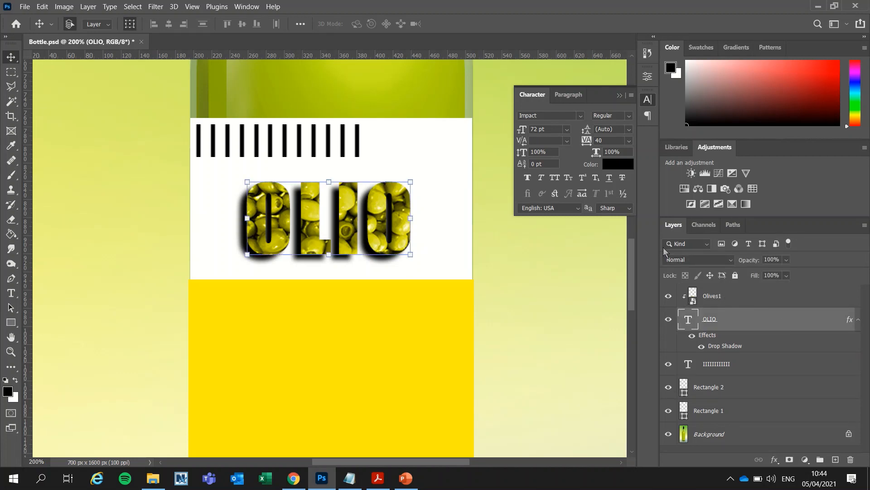
{"action": "left_click", "coordinate": [629, 141]}
{"action": "left_click", "coordinate": [610, 259]}
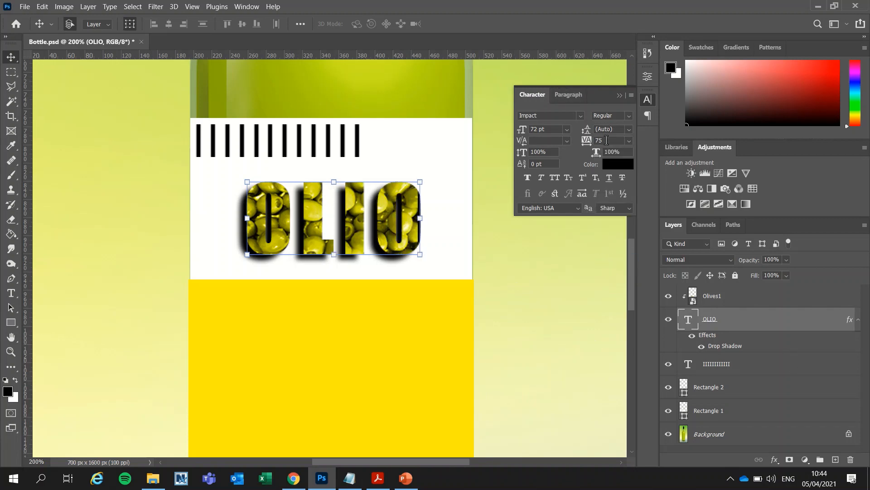
{"action": "key", "text": "ctrl"}
{"action": "left_click", "coordinate": [542, 310]}
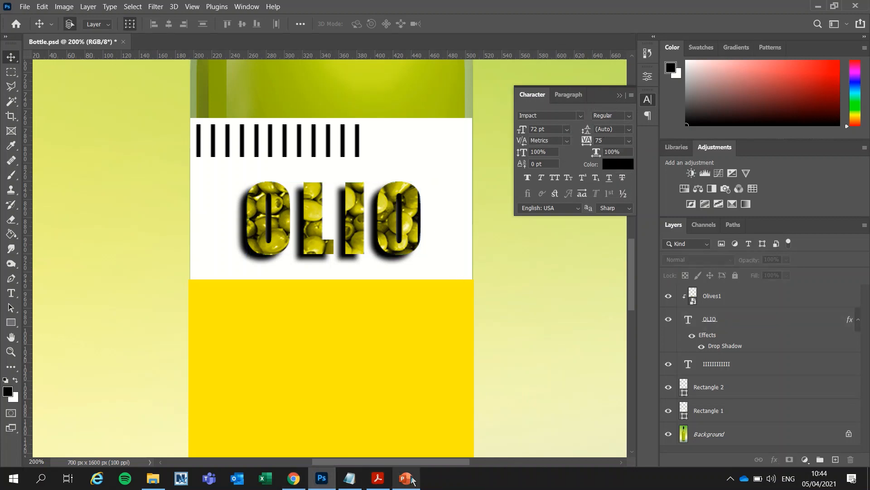
Step: Check the EXTRA VIRGIN band in the Acrobat PDF's label picture and return to Photoshop
{"action": "left_click", "coordinate": [378, 478]}
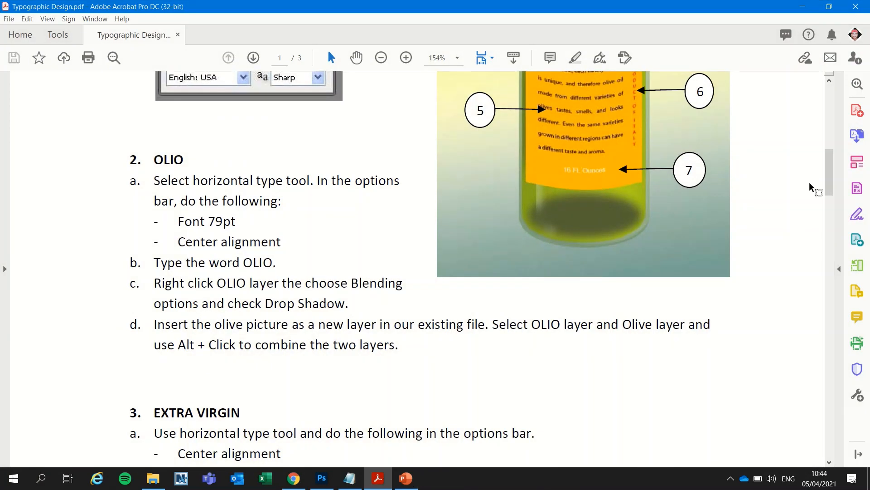
{"action": "scroll", "coordinate": [835, 181], "scroll_direction": "up", "scroll_amount": 5}
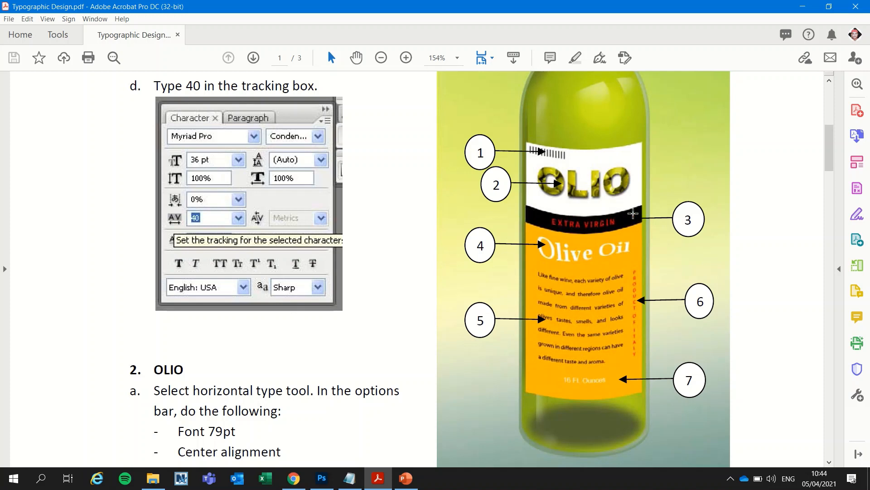
{"action": "left_click", "coordinate": [803, 6]}
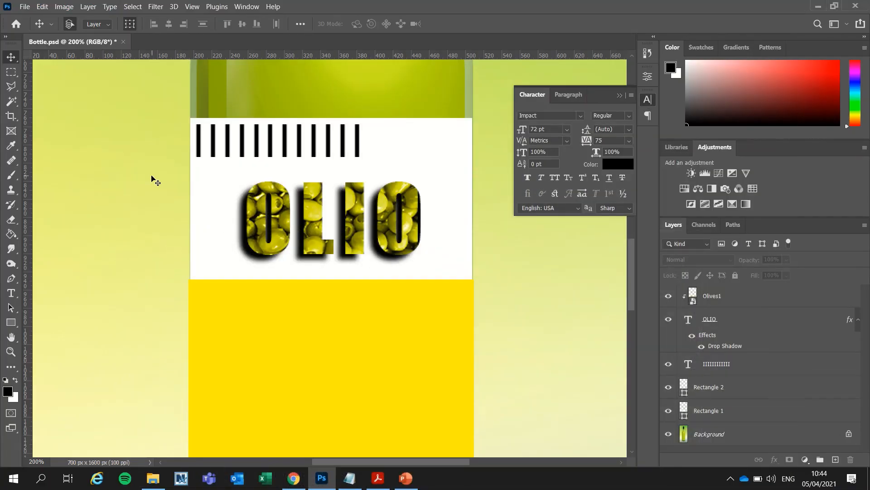
Step: Draw a rectangle about 314 by 40 px across the upper edge of the yellow area and fill it with black
{"action": "left_click", "coordinate": [11, 322]}
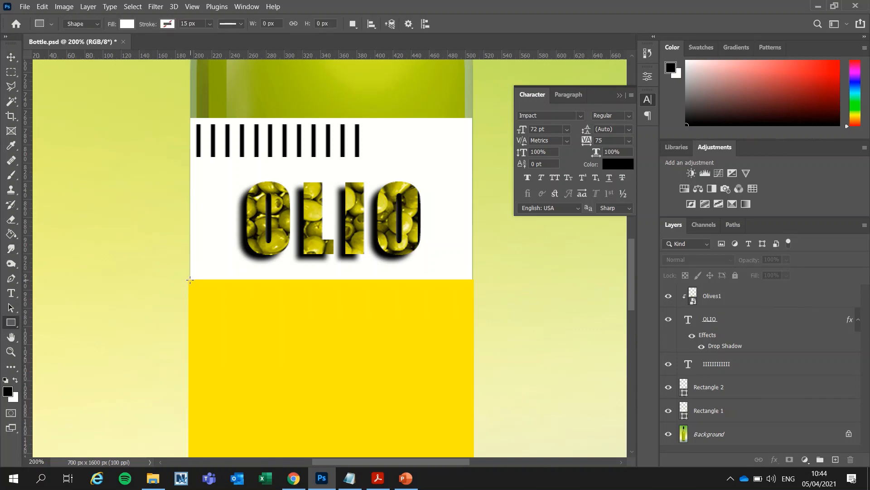
{"action": "left_click_drag", "start_coordinate": [189, 280], "coordinate": [473, 315]}
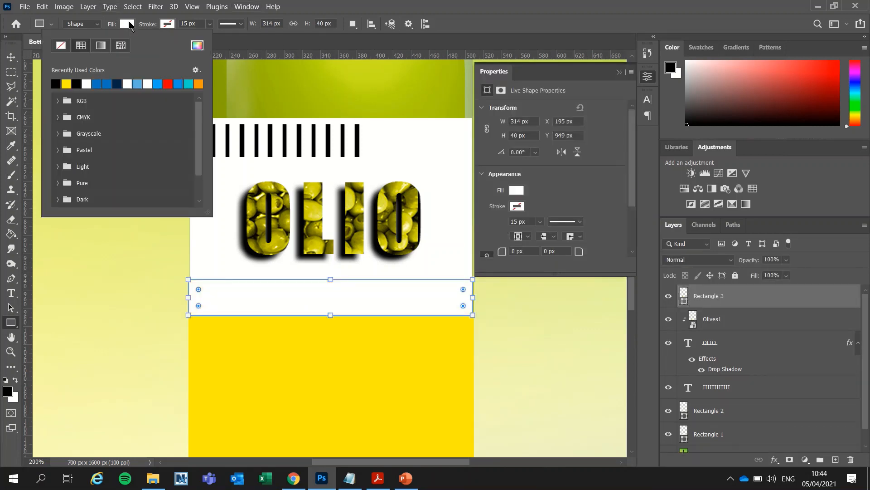
{"action": "left_click", "coordinate": [127, 23]}
{"action": "left_click", "coordinate": [56, 83]}
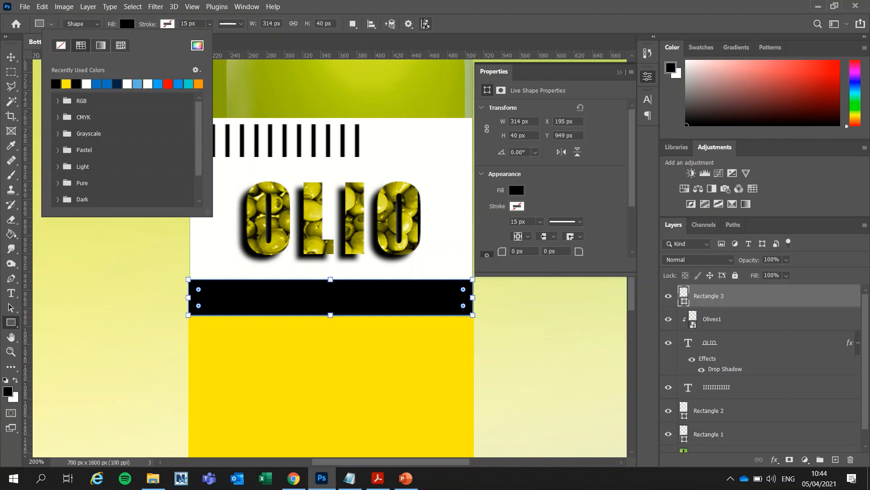
{"action": "left_click", "coordinate": [470, 29]}
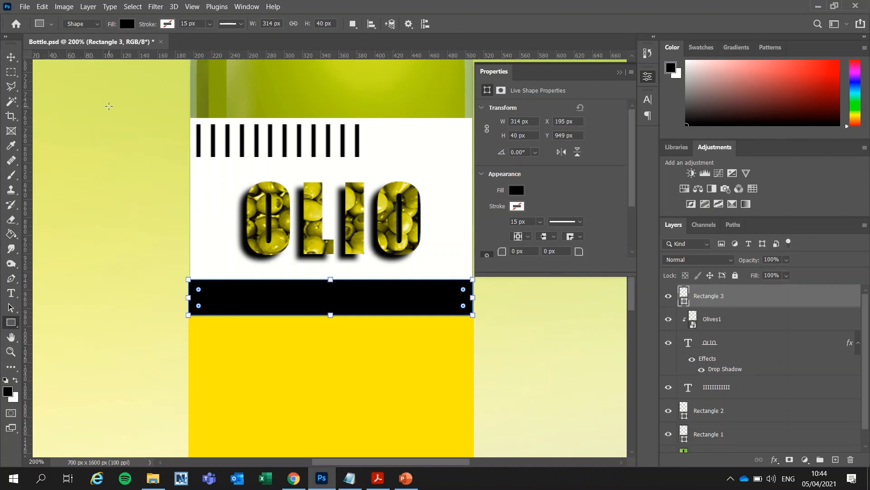
Step: Move the black rectangle 1 px to the right to X 196 px and deselect it
{"action": "left_click", "coordinate": [11, 57]}
{"action": "left_click", "coordinate": [77, 223]}
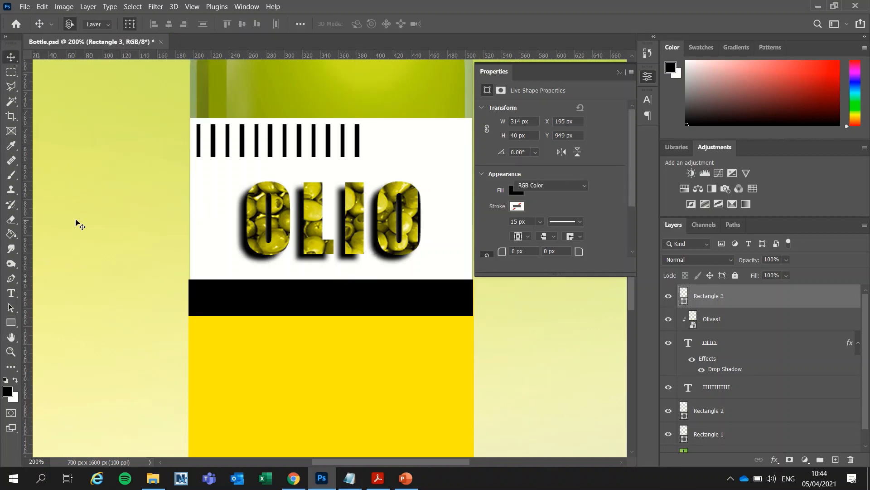
{"action": "left_click", "coordinate": [289, 307]}
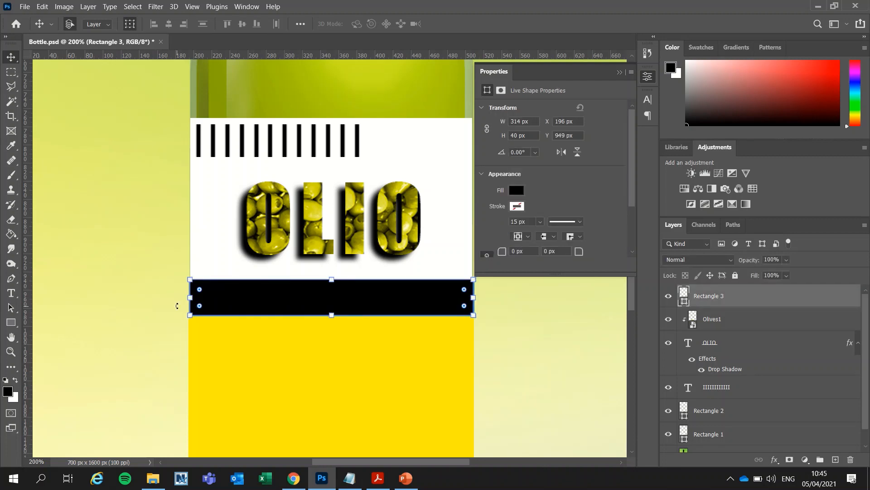
{"action": "key", "text": "ctrl+t"}
{"action": "key", "text": "Return"}
{"action": "left_click", "coordinate": [127, 357]}
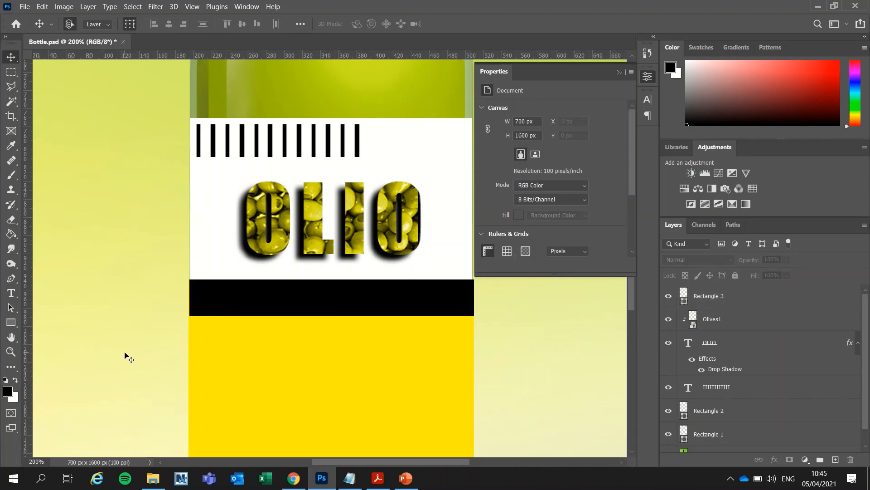
{"action": "left_click", "coordinate": [619, 72]}
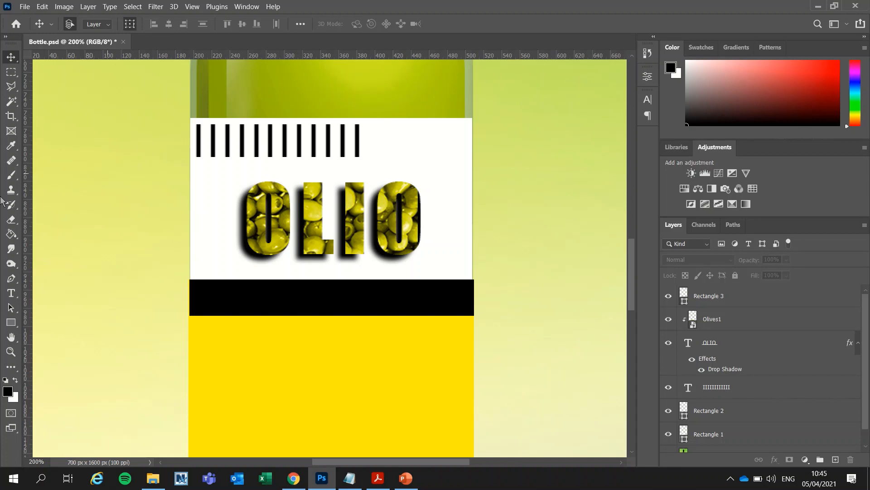
Step: Start a horizontal text on the black band in Arial, 24 pt, and enter EXTRA
{"action": "left_click", "coordinate": [12, 294]}
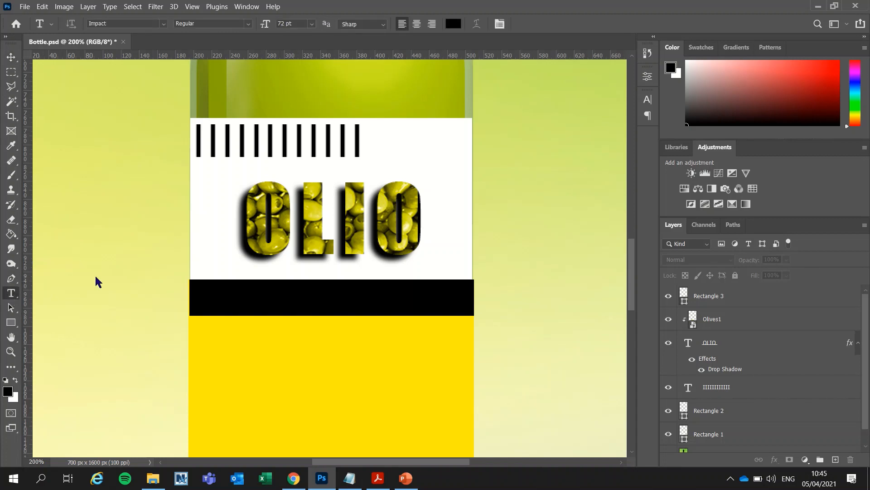
{"action": "left_click", "coordinate": [301, 298]}
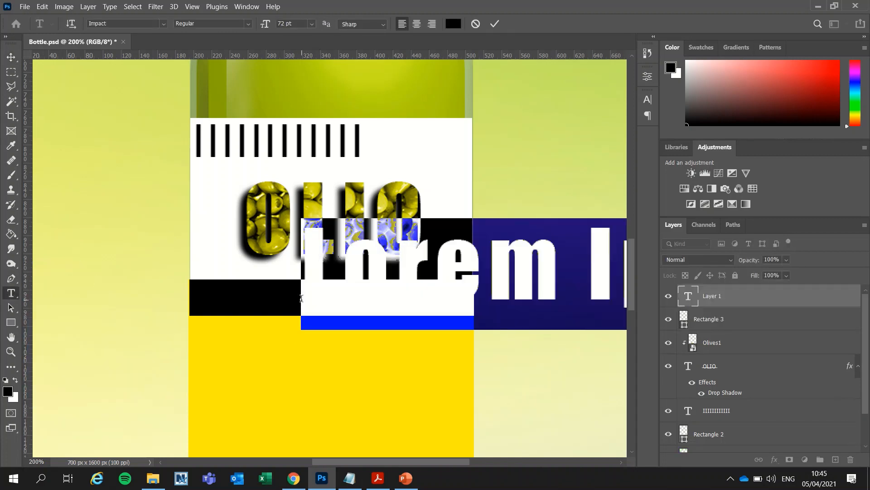
{"action": "left_click", "coordinate": [648, 99]}
{"action": "left_click", "coordinate": [580, 115]}
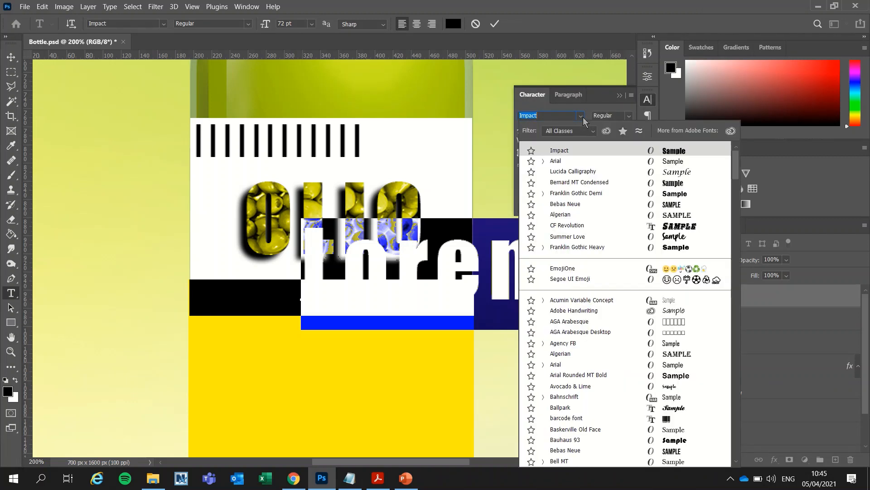
{"action": "left_click", "coordinate": [569, 161]}
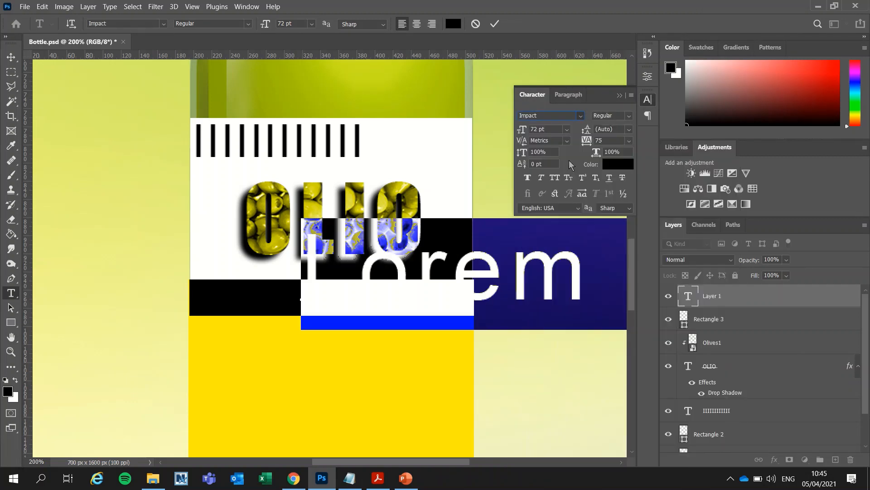
{"action": "left_click", "coordinate": [568, 130]}
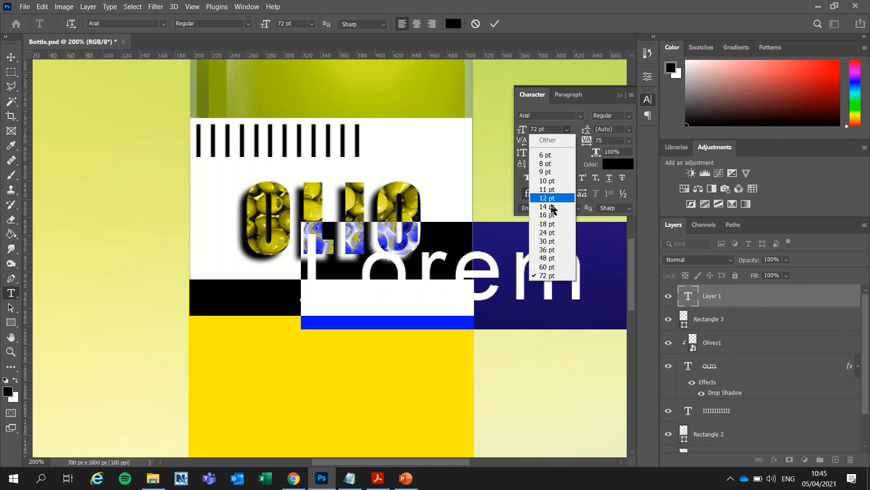
{"action": "left_click", "coordinate": [551, 232]}
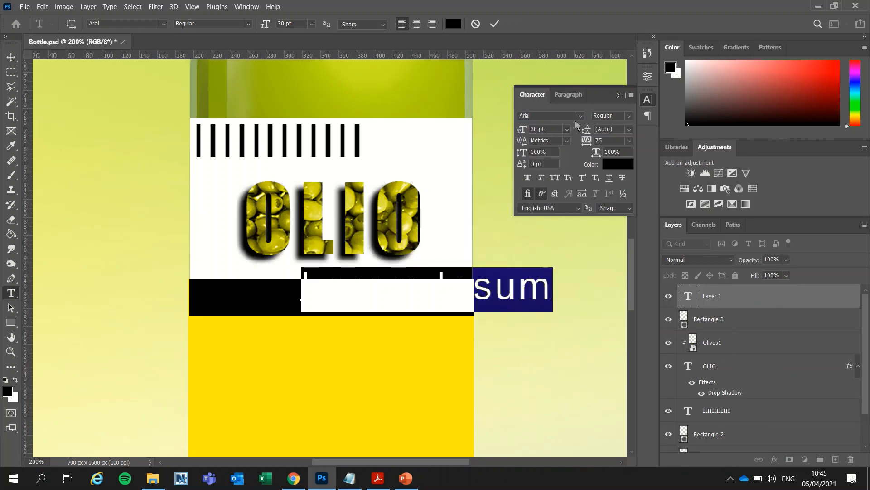
{"action": "left_click", "coordinate": [567, 129]}
{"action": "left_click", "coordinate": [551, 233]}
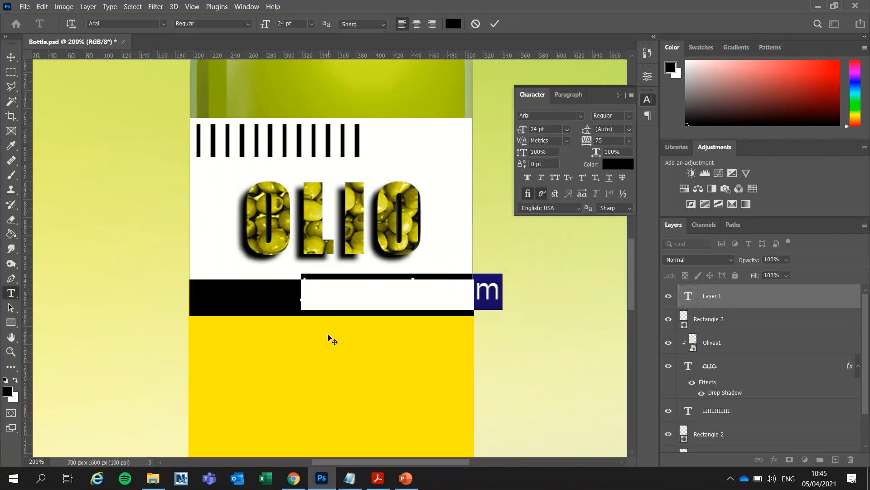
{"action": "type", "text": "EXTRA"}
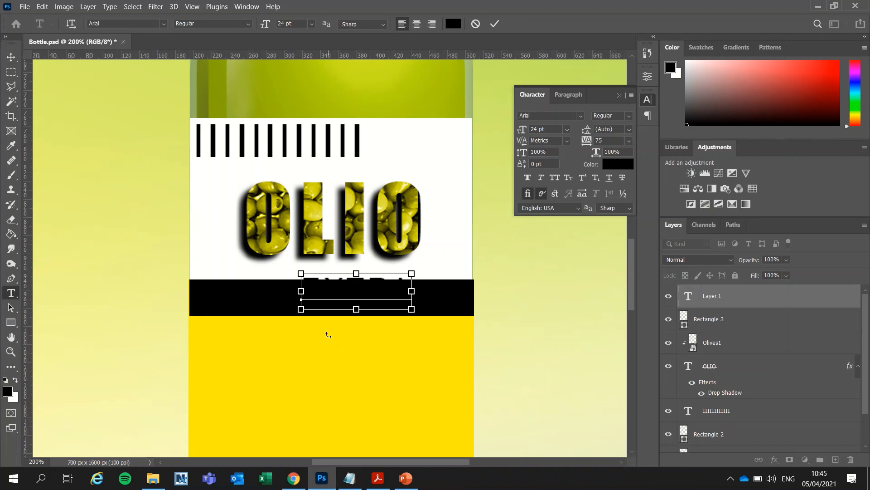
Step: Colour the EXTRA text red (fd0404) and set its font size to 16 pt
{"action": "key", "text": "ctrl+a"}
{"action": "left_click", "coordinate": [615, 166]}
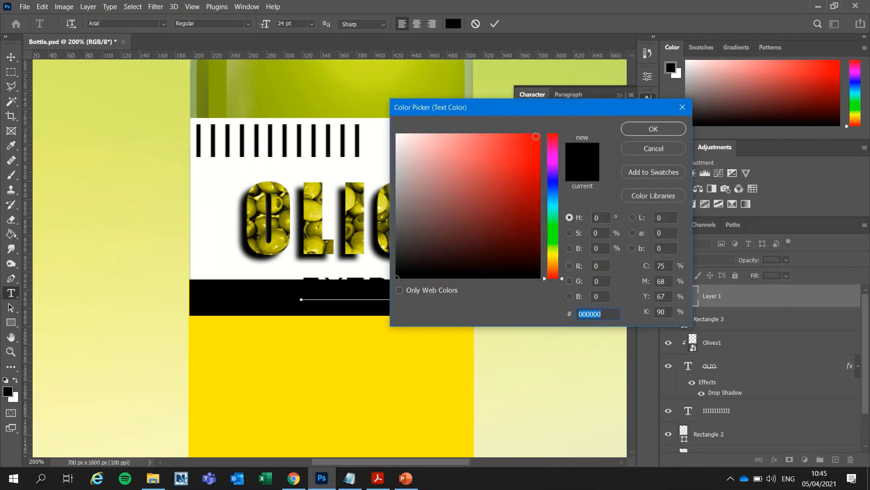
{"action": "left_click", "coordinate": [538, 134]}
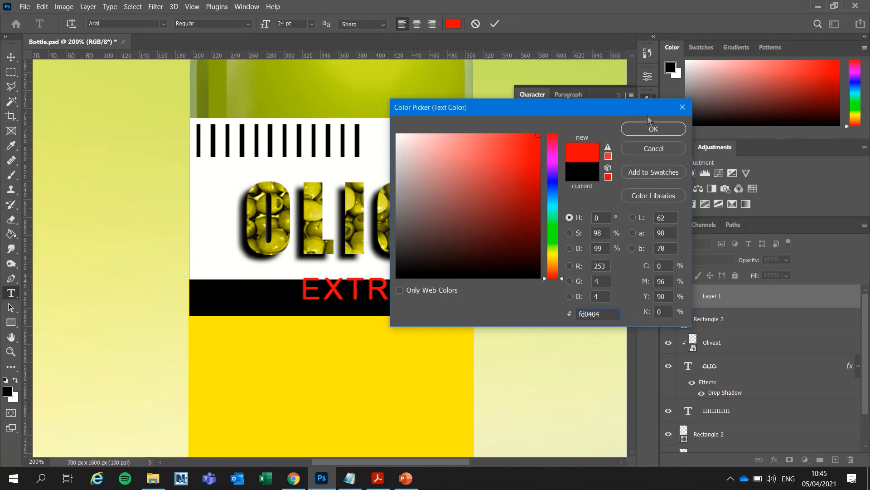
{"action": "left_click", "coordinate": [651, 131]}
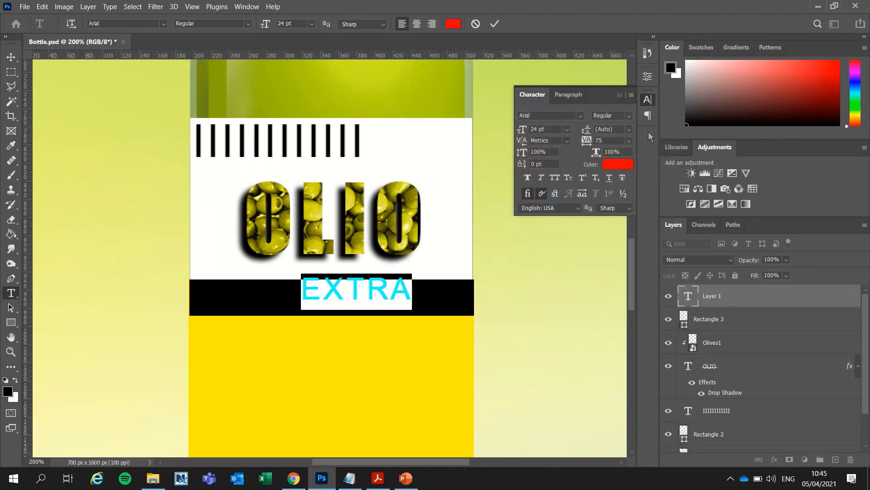
{"action": "left_click", "coordinate": [567, 130]}
{"action": "left_click", "coordinate": [546, 215]}
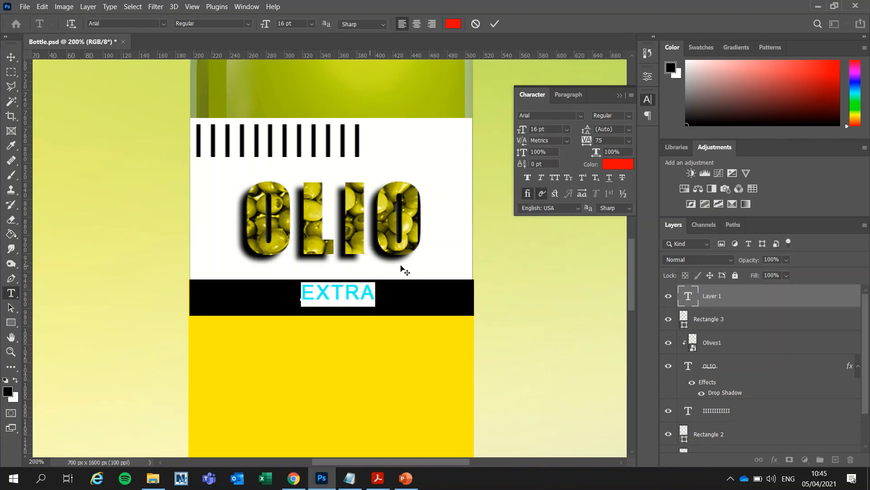
Step: Extend the text to EXTRA VIRGIN, compare it with the label picture in the Acrobat PDF, and commit it in Photoshop
{"action": "left_click", "coordinate": [371, 295]}
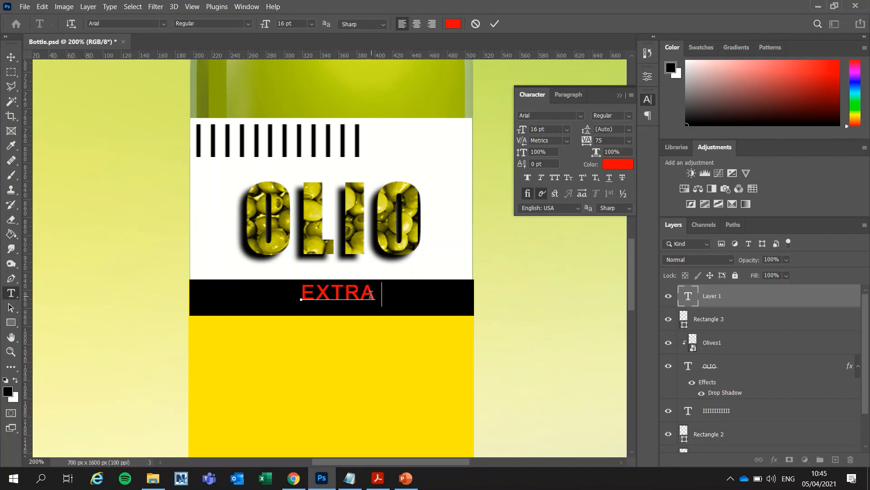
{"action": "type", "text": "VIRGIN"}
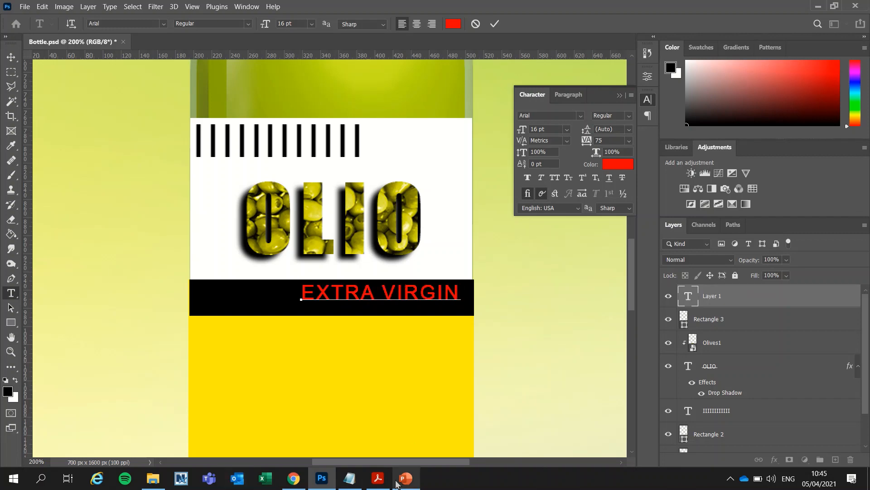
{"action": "left_click", "coordinate": [378, 480]}
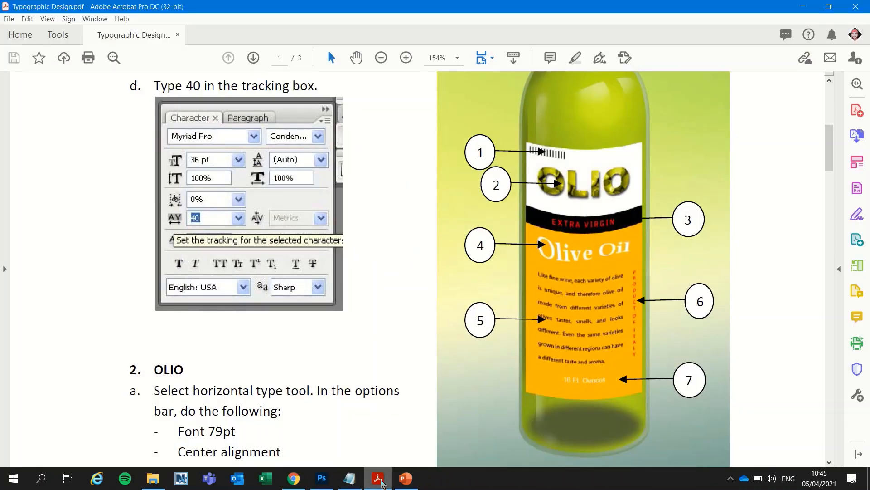
{"action": "left_click", "coordinate": [379, 480]}
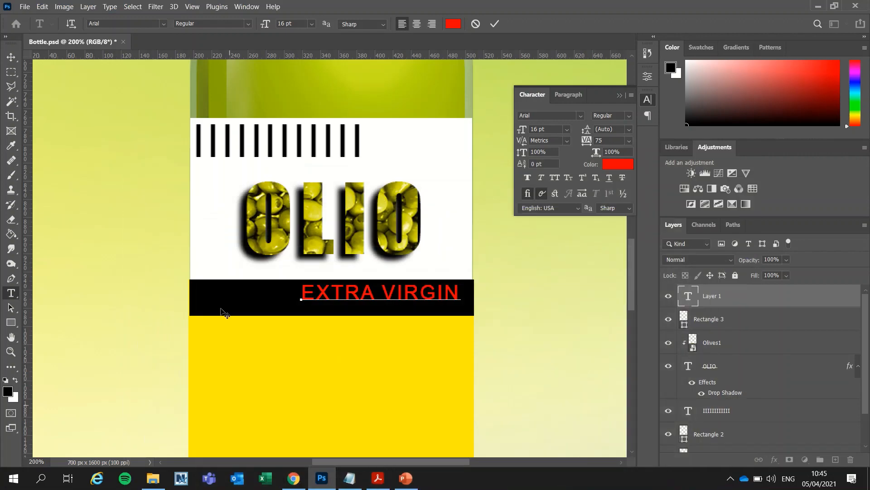
{"action": "left_click", "coordinate": [495, 23]}
Step: Centre the EXTRA VIRGIN text within the black band and deselect the layer
{"action": "left_click", "coordinate": [11, 57]}
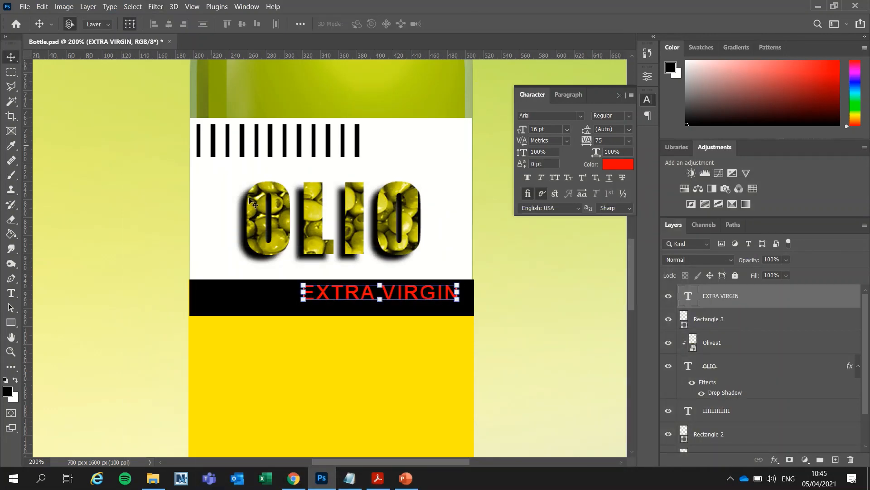
{"action": "left_click_drag", "start_coordinate": [350, 293], "coordinate": [304, 299]}
{"action": "left_click", "coordinate": [570, 324]}
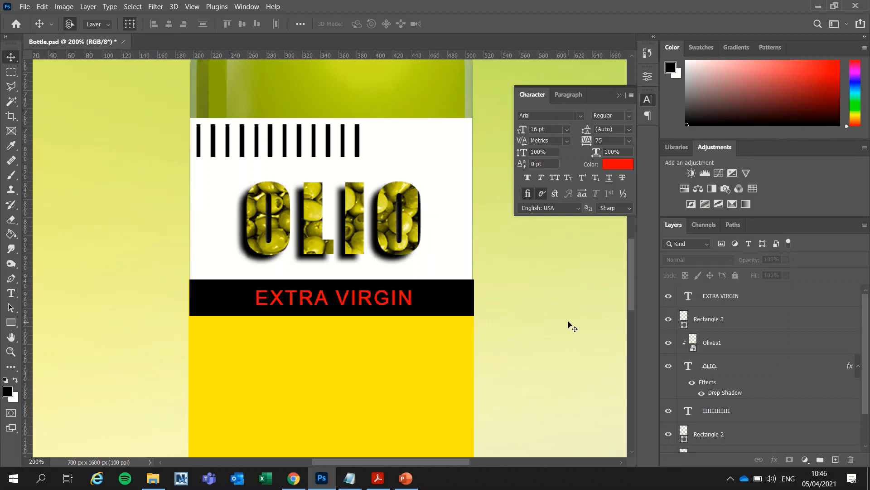
Step: Set the EXTRA VIRGIN text's tracking to 100 and re-centre it in the black band
{"action": "left_click", "coordinate": [307, 304]}
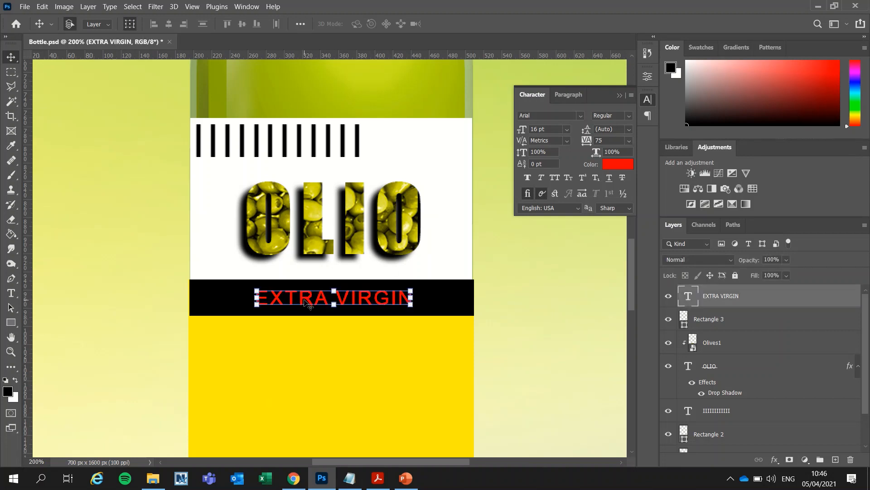
{"action": "left_click", "coordinate": [630, 143]}
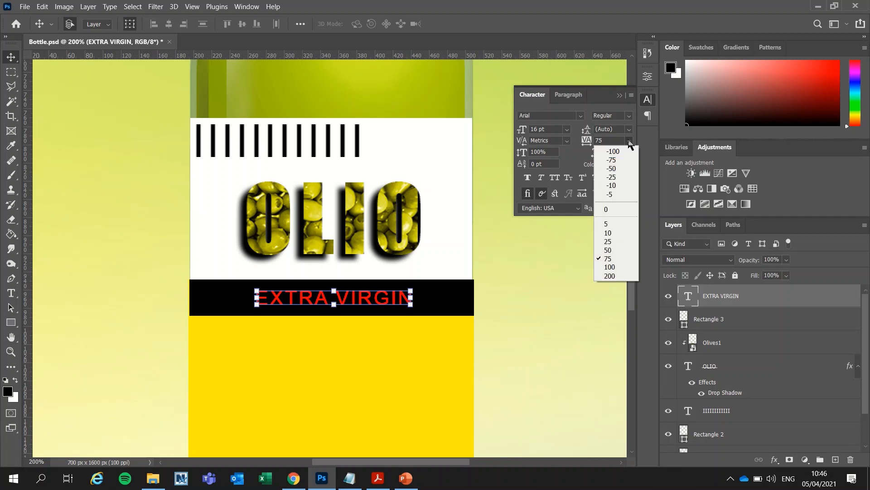
{"action": "left_click", "coordinate": [612, 267]}
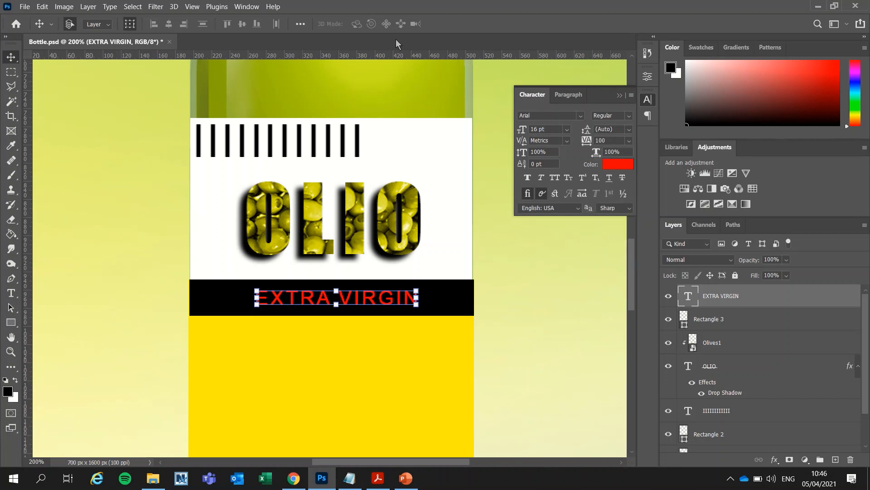
{"action": "left_click_drag", "start_coordinate": [358, 296], "coordinate": [352, 297]}
Step: Check the label picture in the Acrobat PDF, and add the text Olive Oil on the yellow area in Photoshop
{"action": "left_click", "coordinate": [379, 480]}
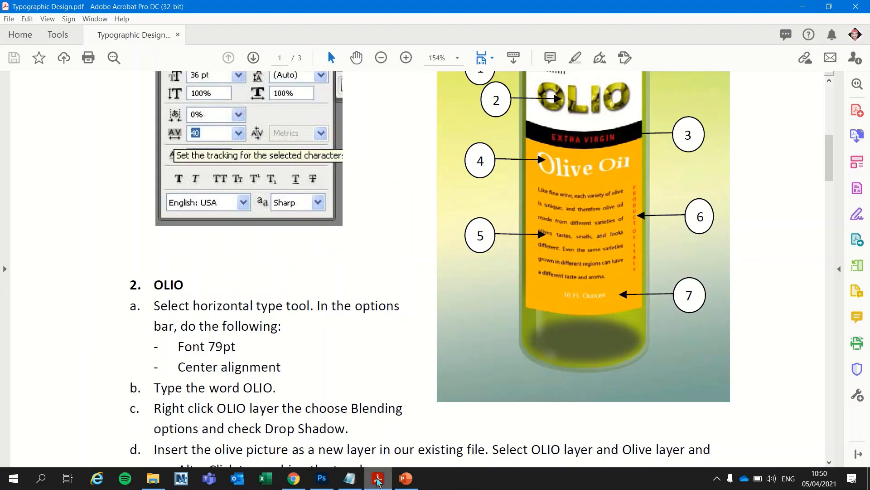
{"action": "left_click", "coordinate": [378, 479]}
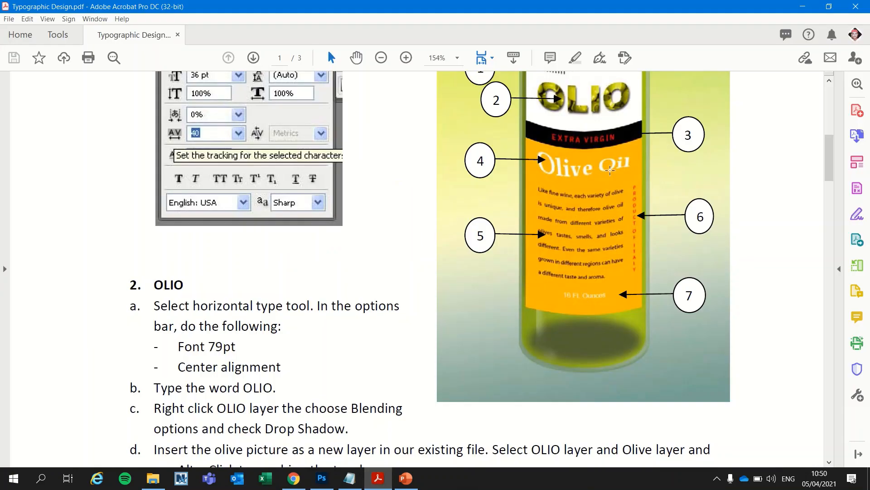
{"action": "left_click", "coordinate": [803, 8]}
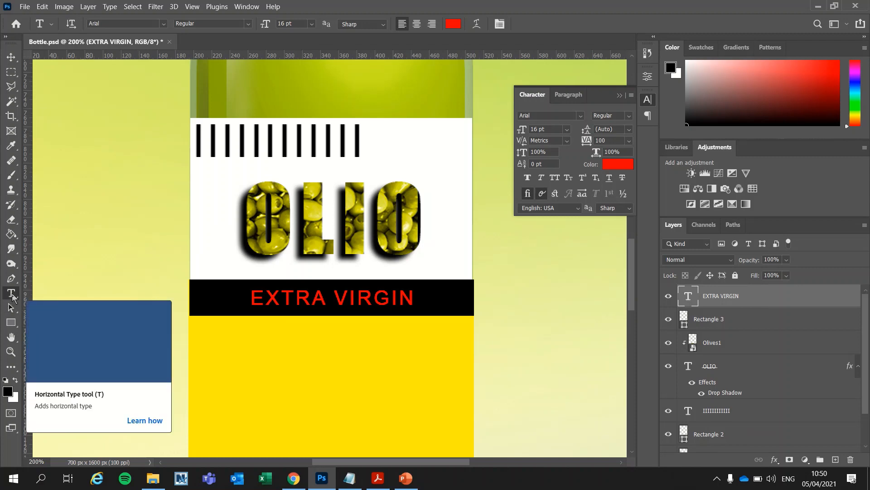
{"action": "left_click", "coordinate": [305, 374]}
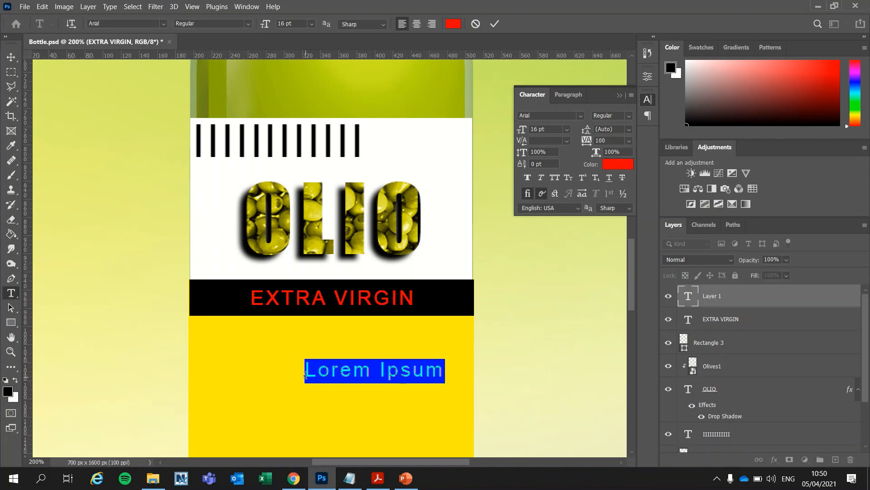
{"action": "type", "text": "Olive Oil"}
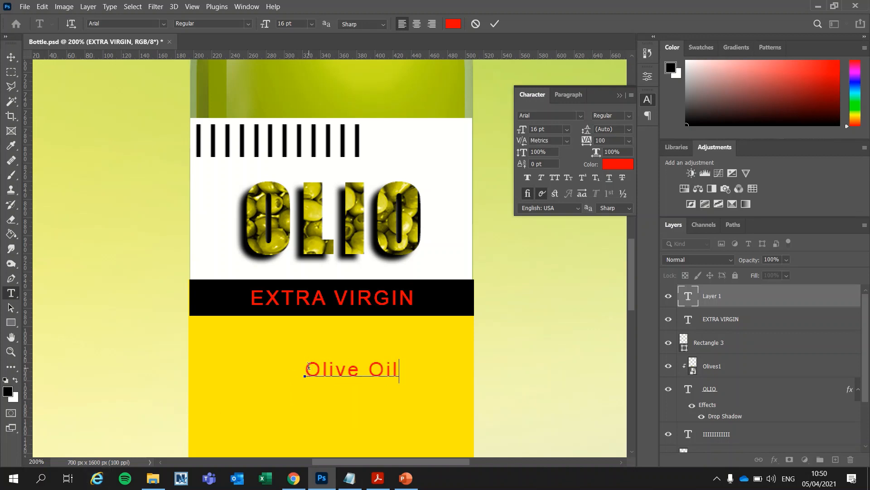
Step: Set the Olive Oil text's font to Summer Love and its colour to white (ffffff)
{"action": "left_click_drag", "start_coordinate": [309, 367], "coordinate": [401, 364]}
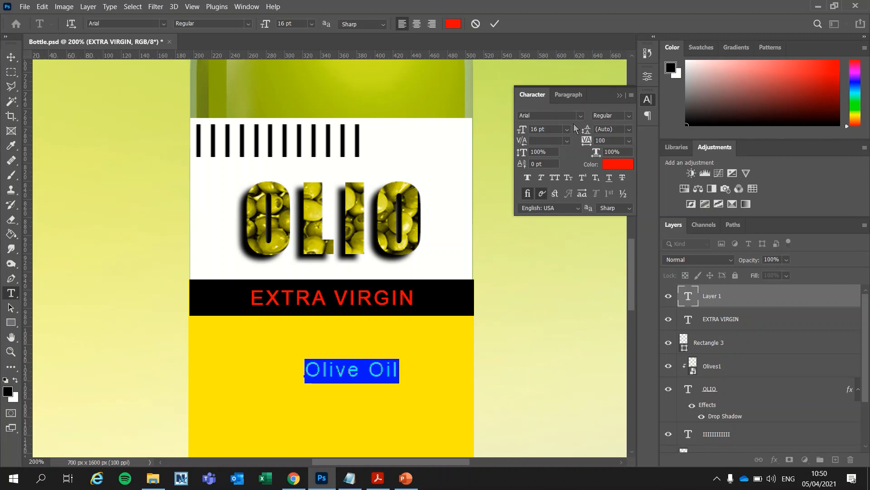
{"action": "left_click", "coordinate": [582, 119]}
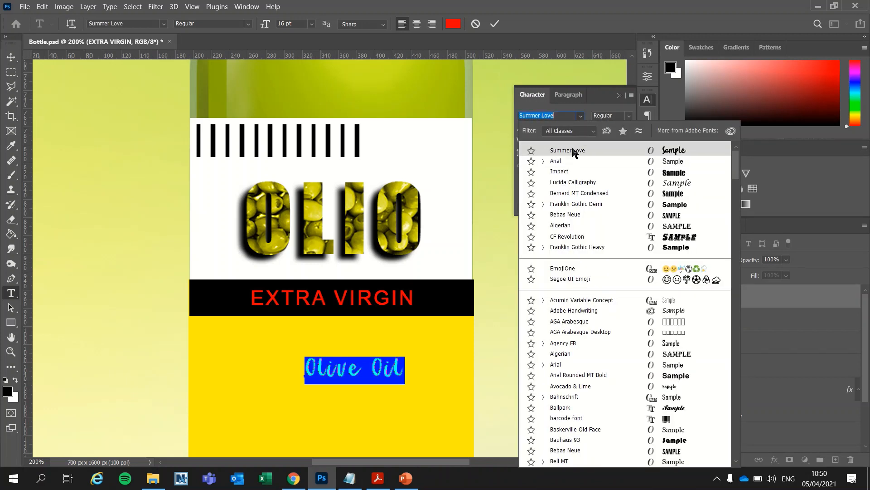
{"action": "left_click", "coordinate": [575, 153]}
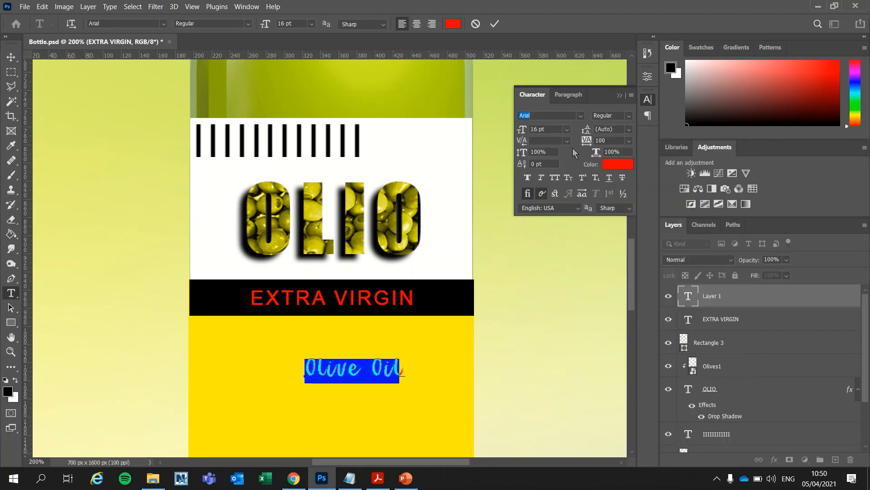
{"action": "left_click", "coordinate": [620, 169]}
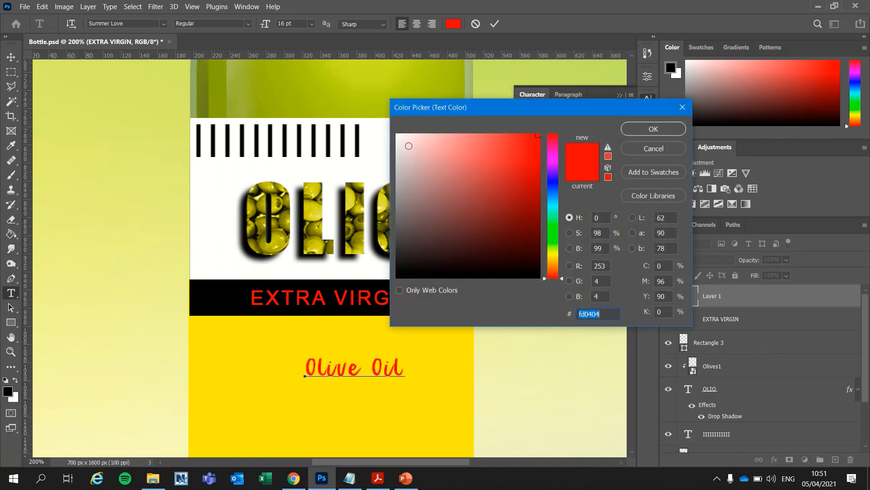
{"action": "left_click", "coordinate": [396, 135]}
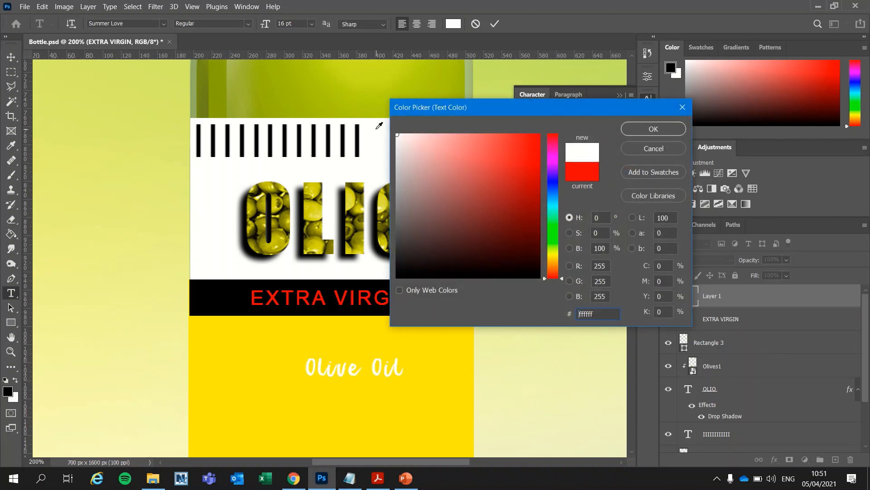
{"action": "left_click", "coordinate": [680, 132]}
Step: Set the Olive Oil text's tracking to 0 and font size to 60 pt, and commit the text
{"action": "left_click", "coordinate": [629, 141]}
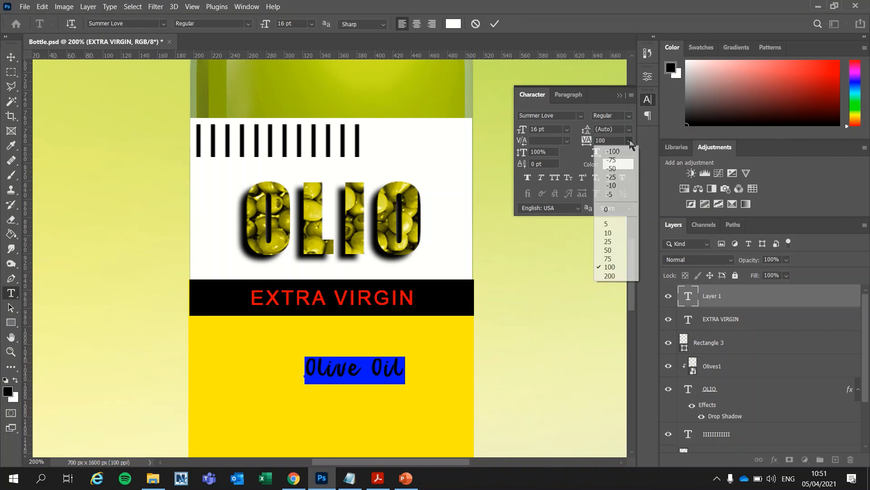
{"action": "left_click", "coordinate": [615, 209]}
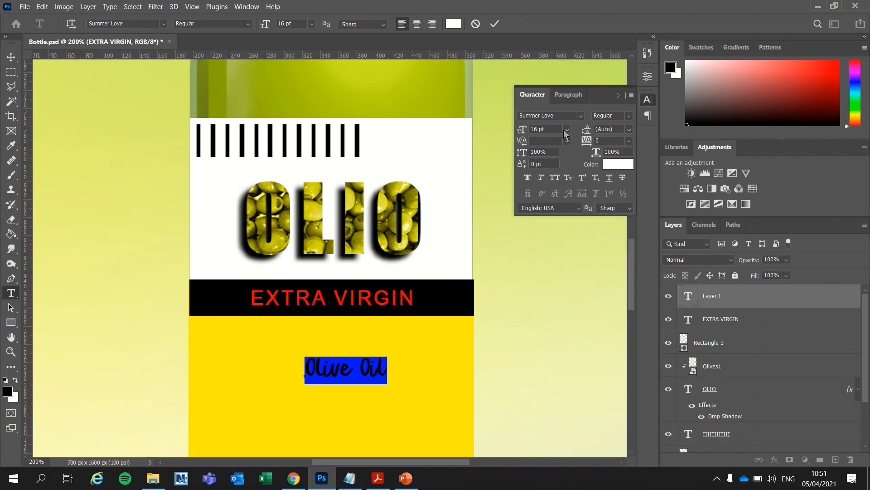
{"action": "left_click", "coordinate": [566, 130]}
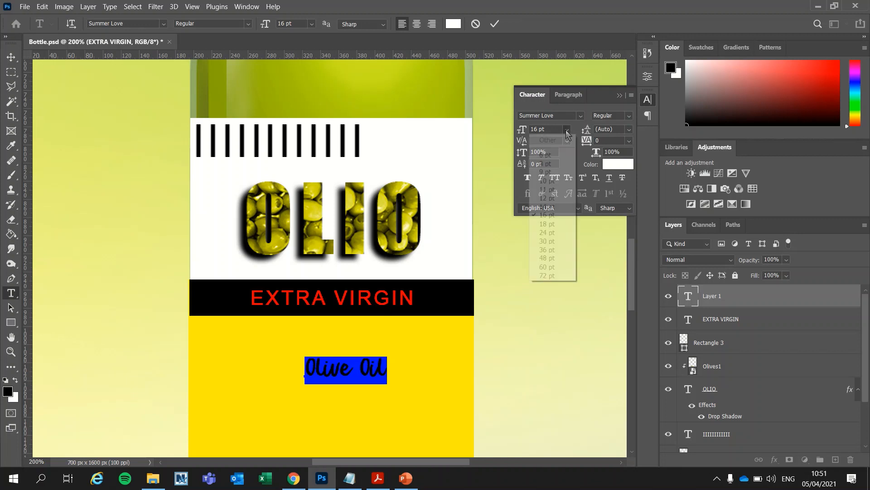
{"action": "left_click", "coordinate": [546, 268]}
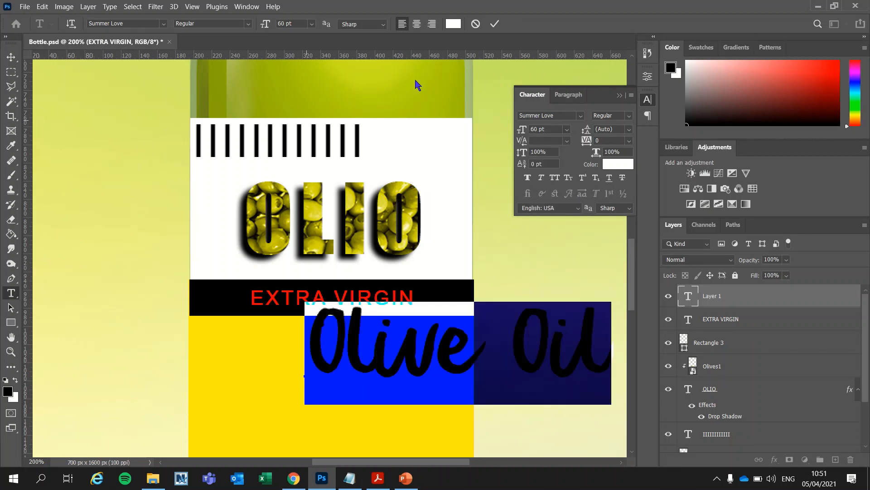
{"action": "left_click", "coordinate": [494, 24]}
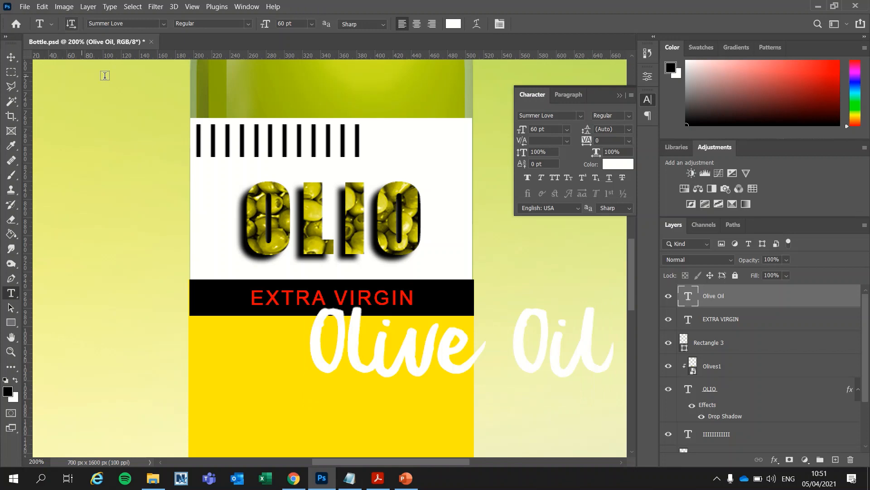
Step: Reduce the Olive Oil text to 48 pt and centre it on the yellow area just below the black band
{"action": "left_click", "coordinate": [11, 55]}
{"action": "left_click_drag", "start_coordinate": [419, 361], "coordinate": [292, 381]}
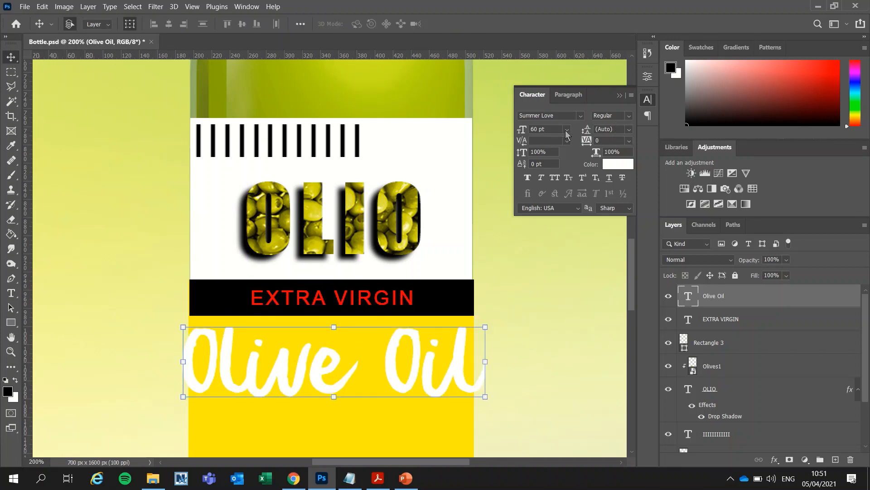
{"action": "left_click", "coordinate": [566, 130]}
{"action": "left_click", "coordinate": [549, 255]}
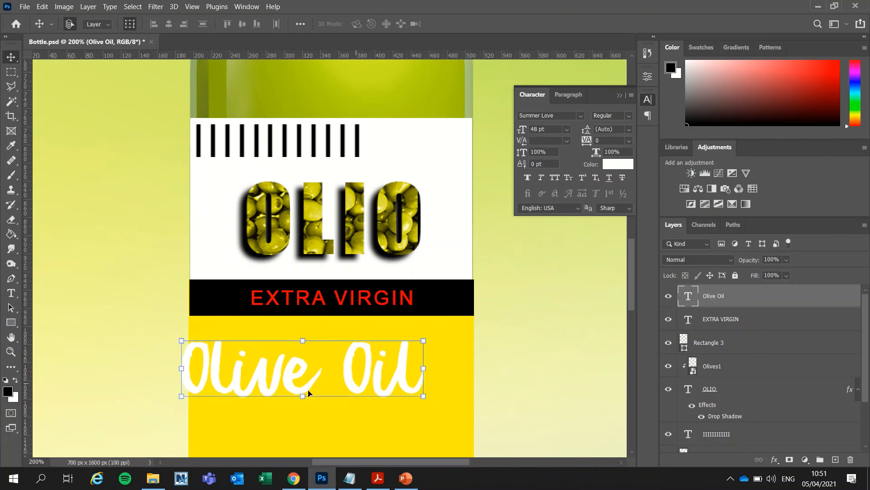
{"action": "left_click_drag", "start_coordinate": [298, 388], "coordinate": [332, 384]}
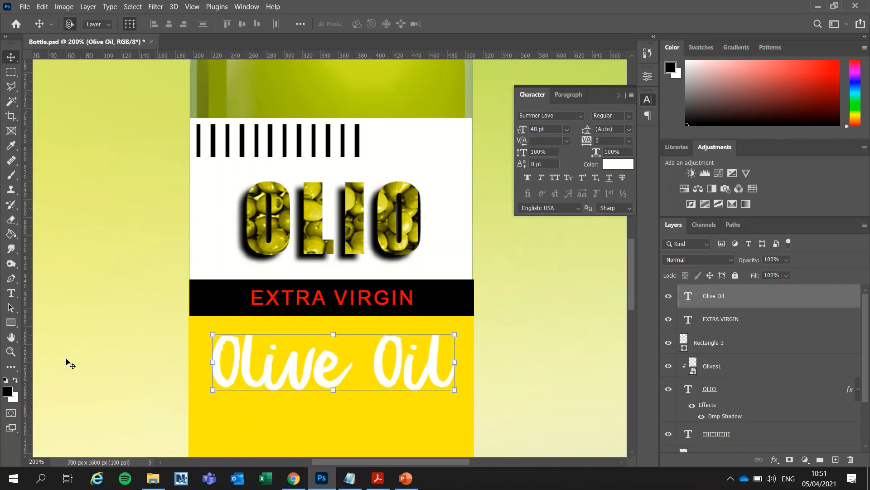
Step: Activate the Horizontal Type tool, open the Olive Oil text for editing and commit it
{"action": "left_click", "coordinate": [10, 293]}
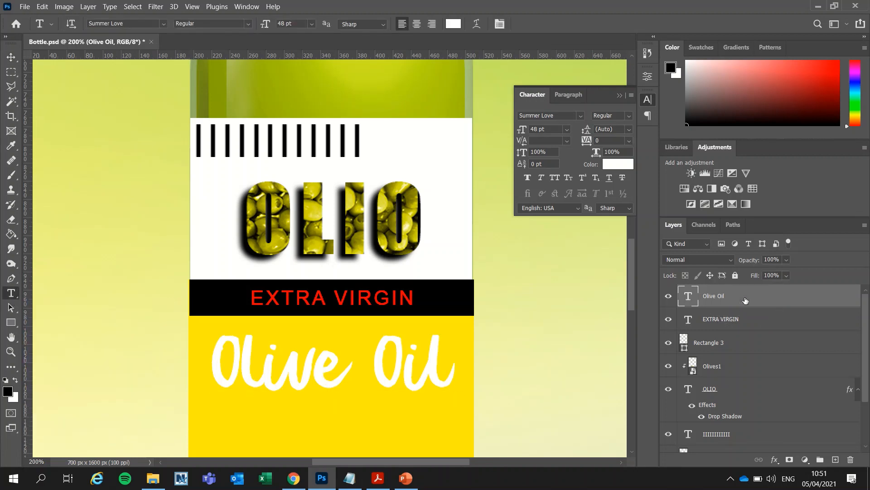
{"action": "left_click", "coordinate": [476, 27]}
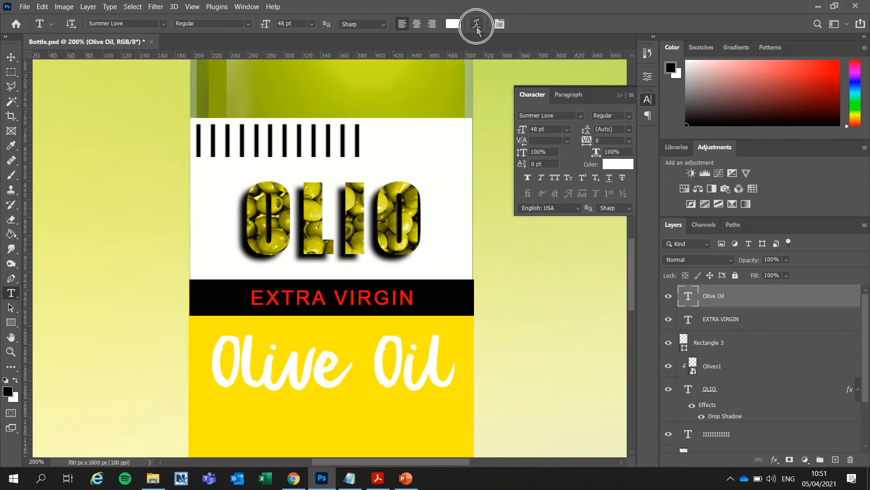
{"action": "key", "text": "ctrl"}
{"action": "key", "text": "ctrl"}
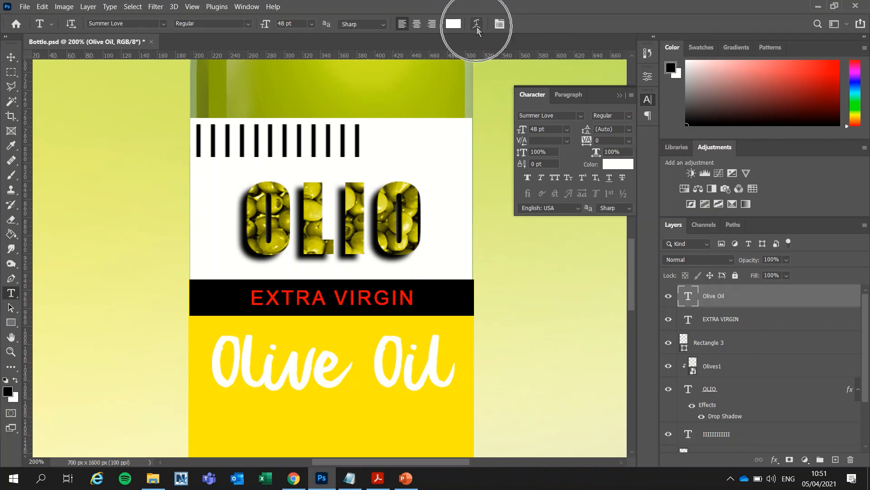
{"action": "left_click", "coordinate": [330, 368]}
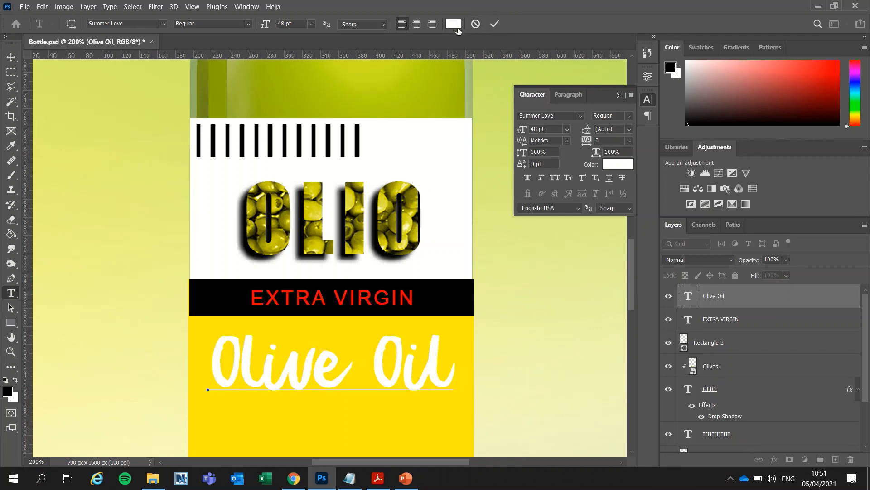
{"action": "key", "text": "ctrl"}
{"action": "left_click", "coordinate": [495, 26]}
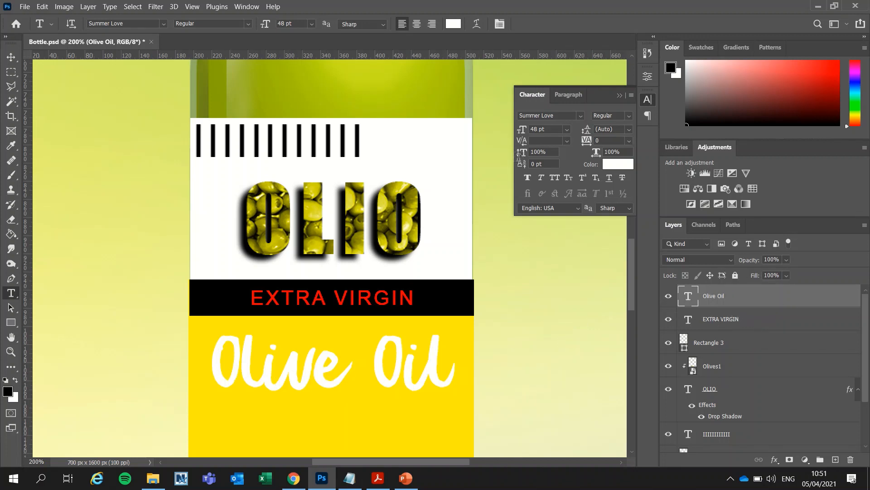
Step: Warp the Olive Oil text with the horizontal Flag style, bend +23% and horizontal distortion -32%
{"action": "left_click", "coordinate": [475, 24]}
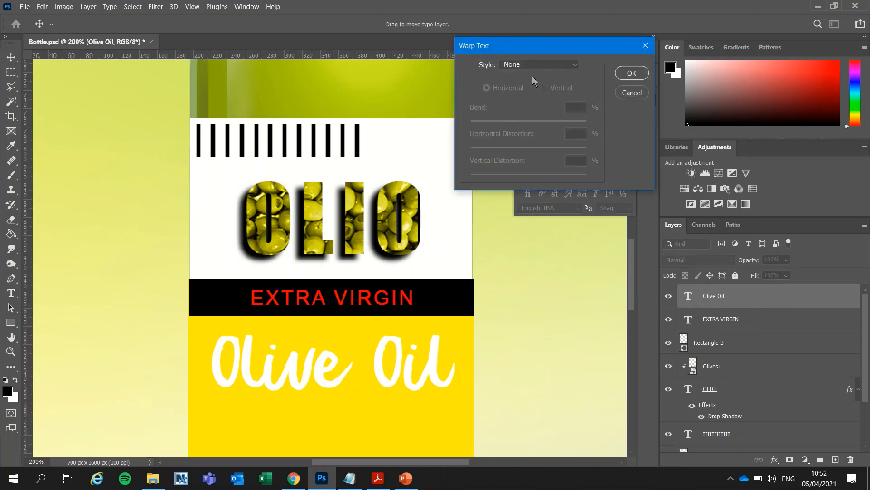
{"action": "left_click", "coordinate": [537, 66]}
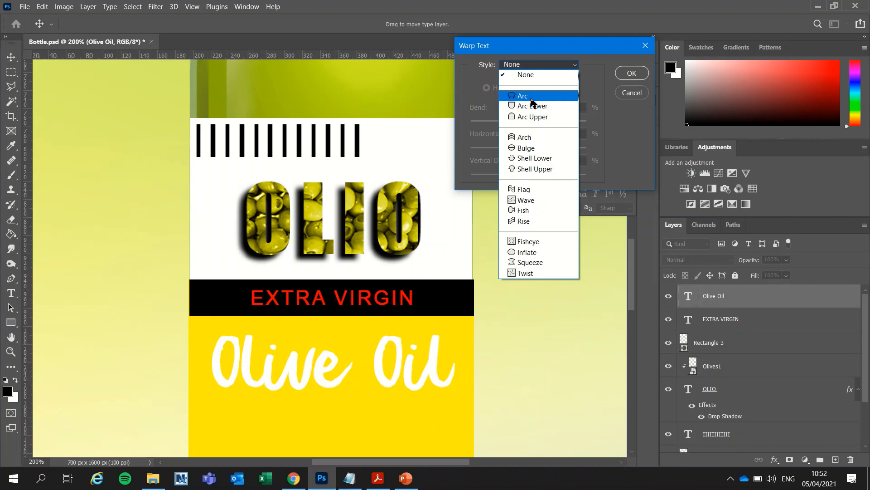
{"action": "left_click", "coordinate": [524, 189]}
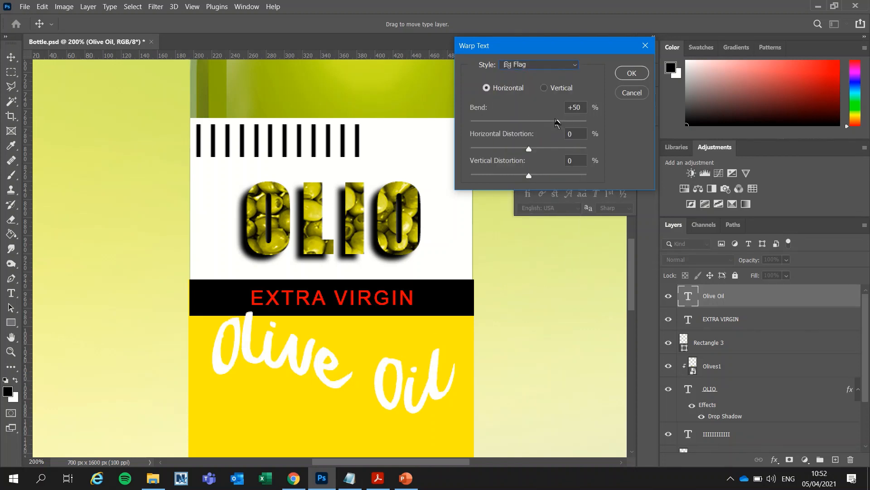
{"action": "left_click_drag", "start_coordinate": [560, 123], "coordinate": [542, 123]}
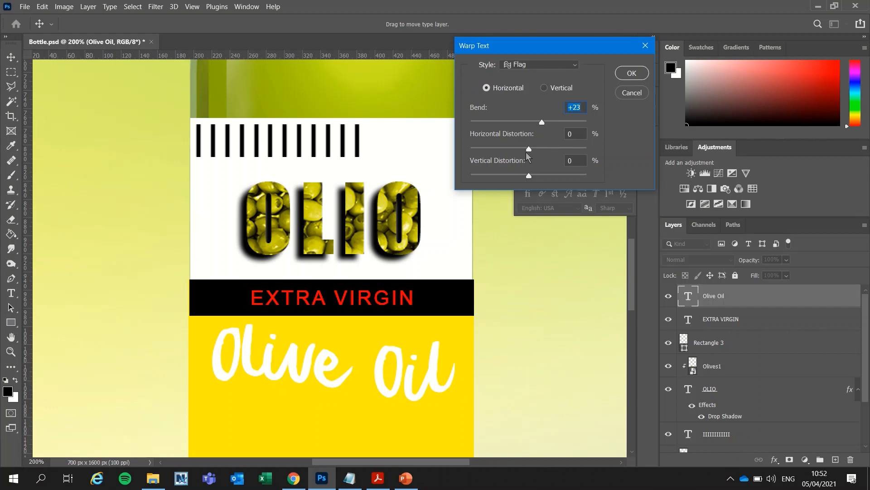
{"action": "left_click_drag", "start_coordinate": [528, 149], "coordinate": [510, 151]}
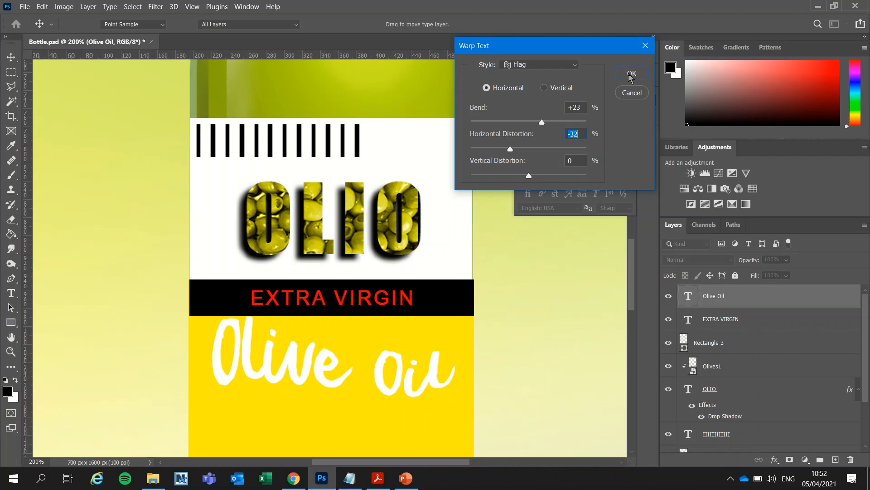
{"action": "left_click", "coordinate": [631, 74]}
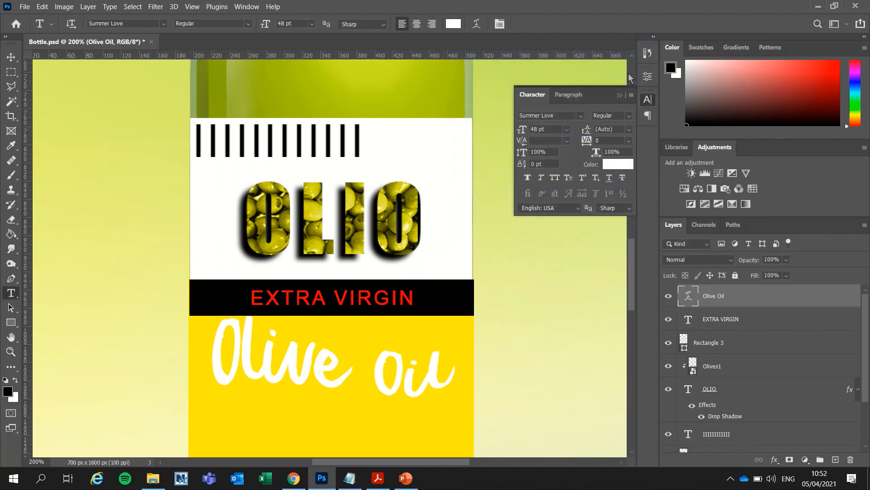
Step: Move the warped Olive Oil text slightly down from the black band and compare it with the label picture in the Acrobat PDF
{"action": "left_click", "coordinate": [10, 57]}
{"action": "left_click_drag", "start_coordinate": [325, 379], "coordinate": [325, 389]}
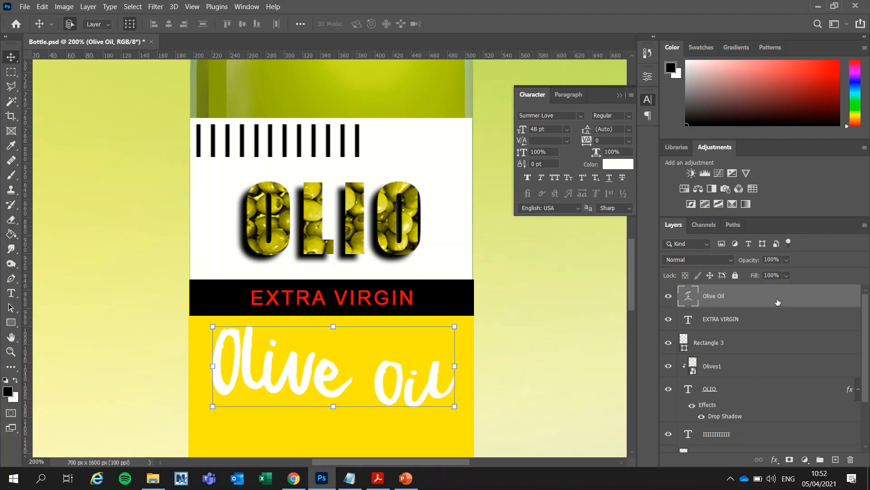
{"action": "left_click", "coordinate": [378, 478]}
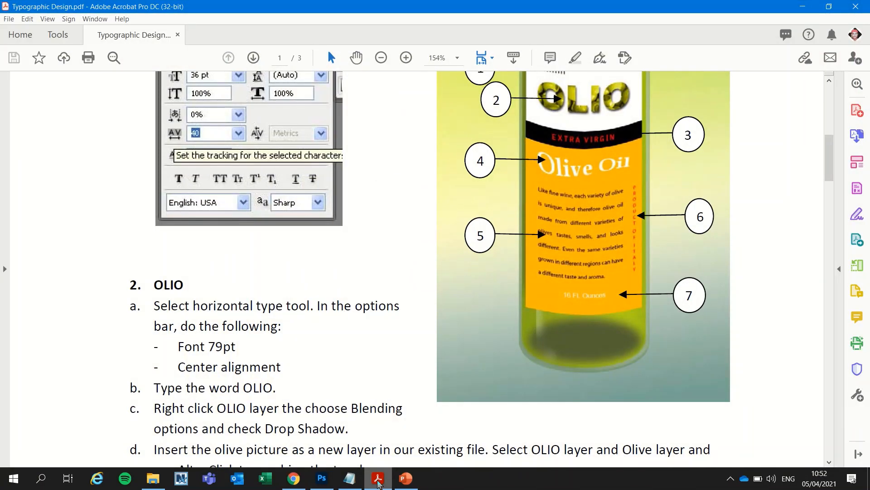
{"action": "left_click", "coordinate": [378, 481]}
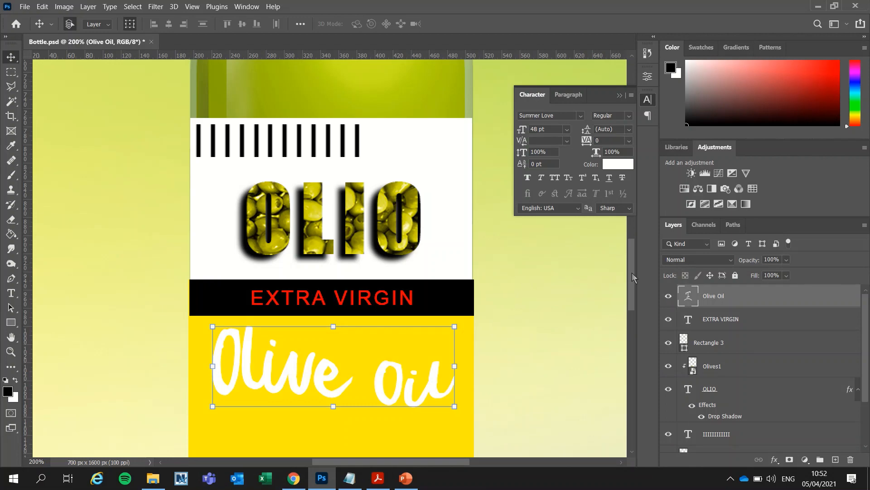
Step: Add a drop shadow to the Olive Oil layer with 100% opacity, 35° angle, 10 px distance, 8% spread and 6 px size
{"action": "left_click_drag", "start_coordinate": [632, 273], "coordinate": [632, 308]}
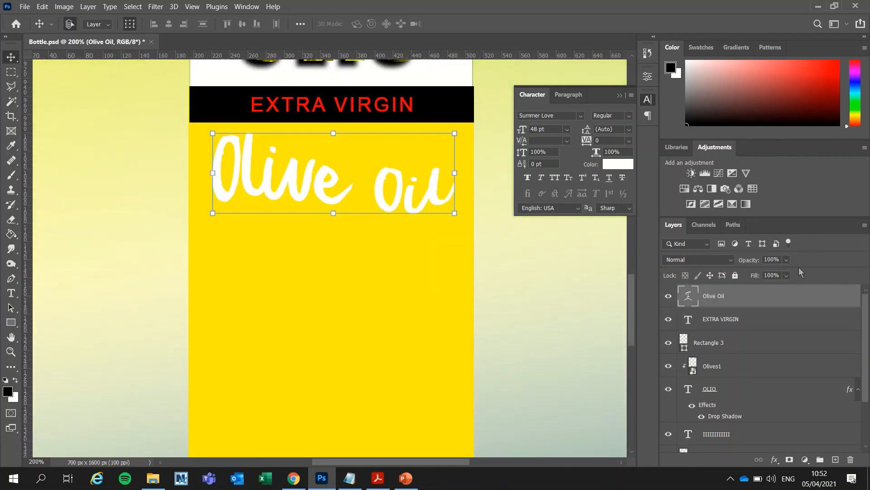
{"action": "double_click", "coordinate": [779, 296]}
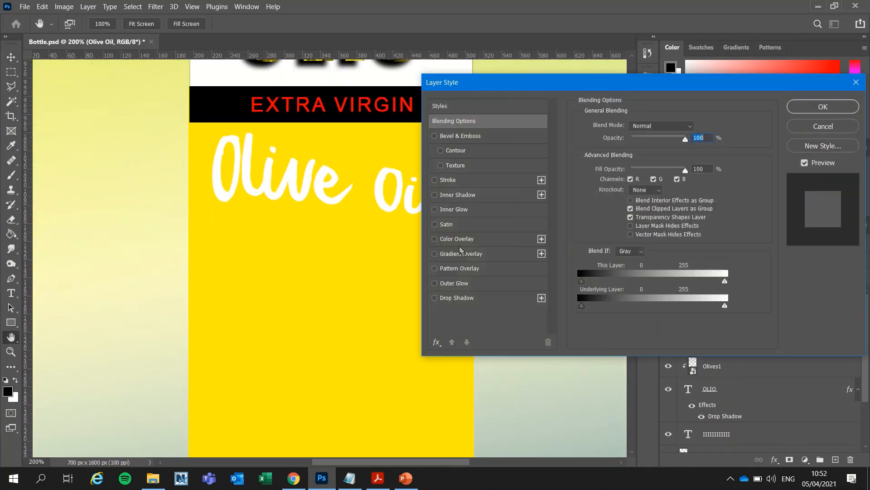
{"action": "left_click", "coordinate": [457, 298]}
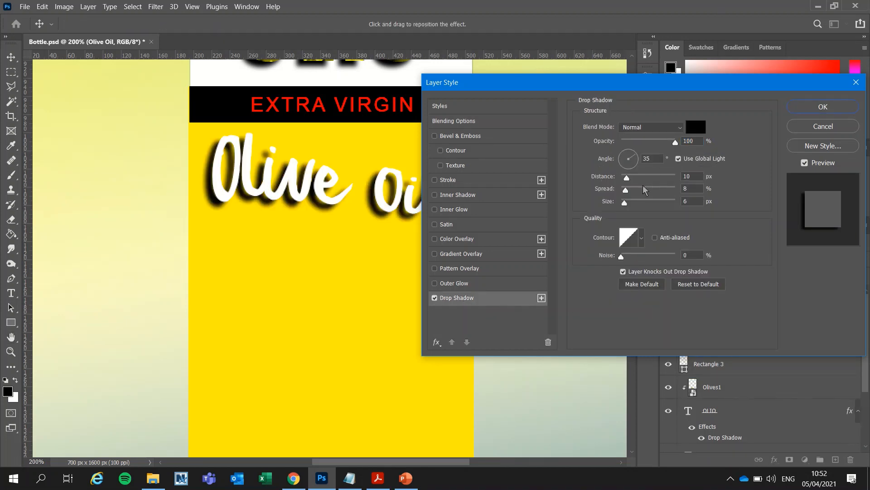
{"action": "left_click", "coordinate": [839, 109]}
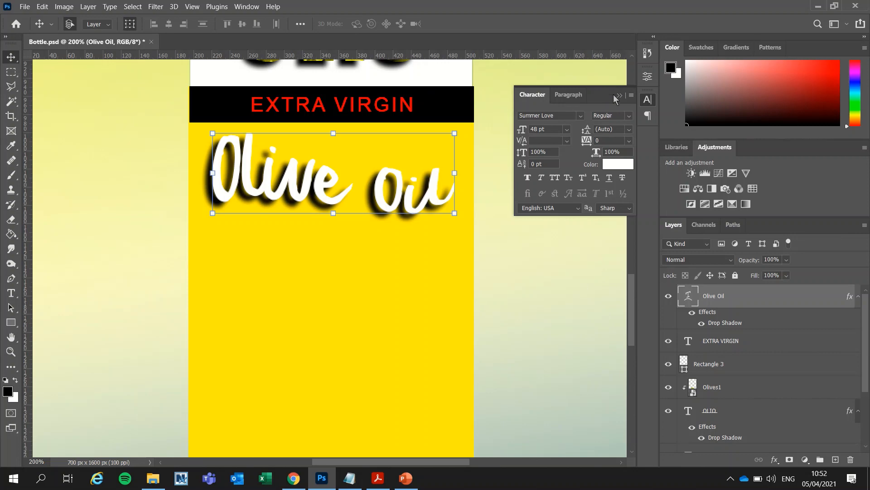
Step: Check the label picture in the Acrobat PDF, then create a paragraph text box on the yellow area below Olive Oil
{"action": "left_click", "coordinate": [378, 478]}
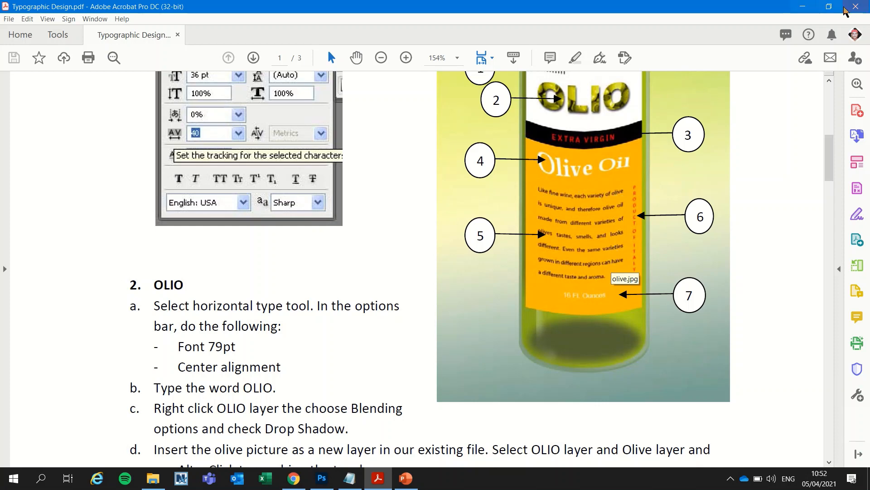
{"action": "left_click", "coordinate": [803, 7]}
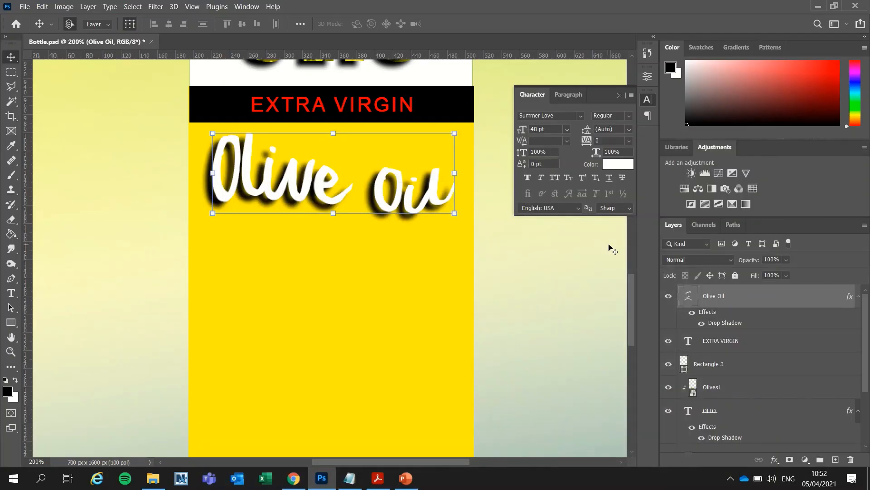
{"action": "left_click_drag", "start_coordinate": [633, 305], "coordinate": [635, 312]}
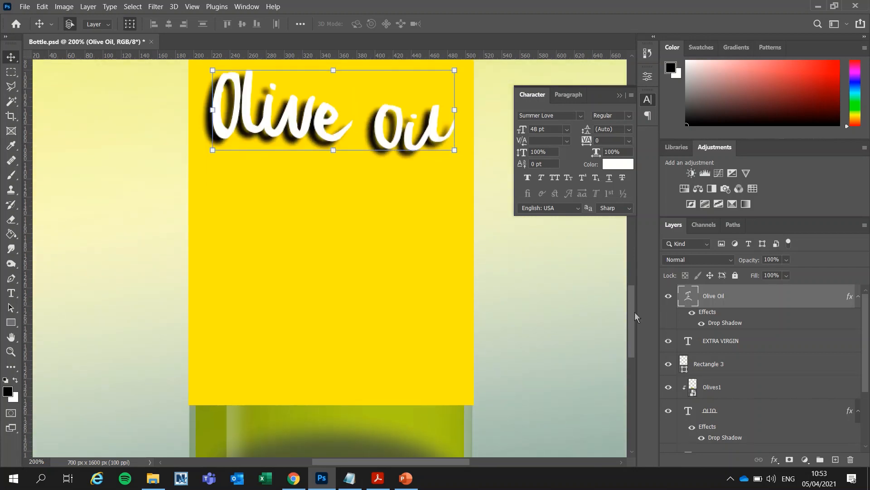
{"action": "left_click", "coordinate": [11, 296]}
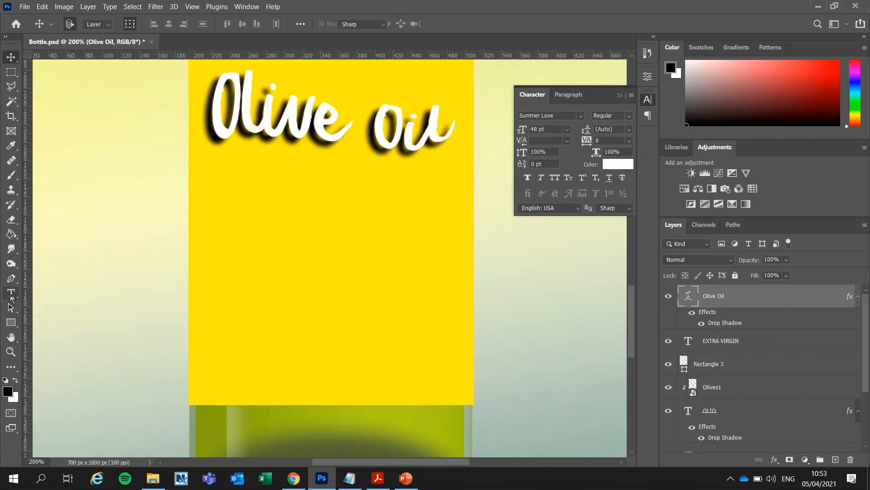
{"action": "left_click", "coordinate": [215, 171]}
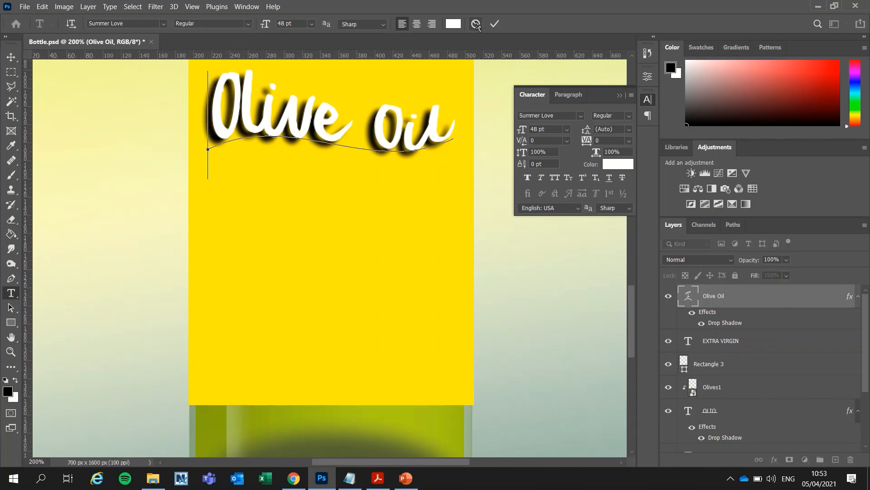
{"action": "left_click", "coordinate": [476, 25]}
{"action": "left_click_drag", "start_coordinate": [212, 189], "coordinate": [431, 385]}
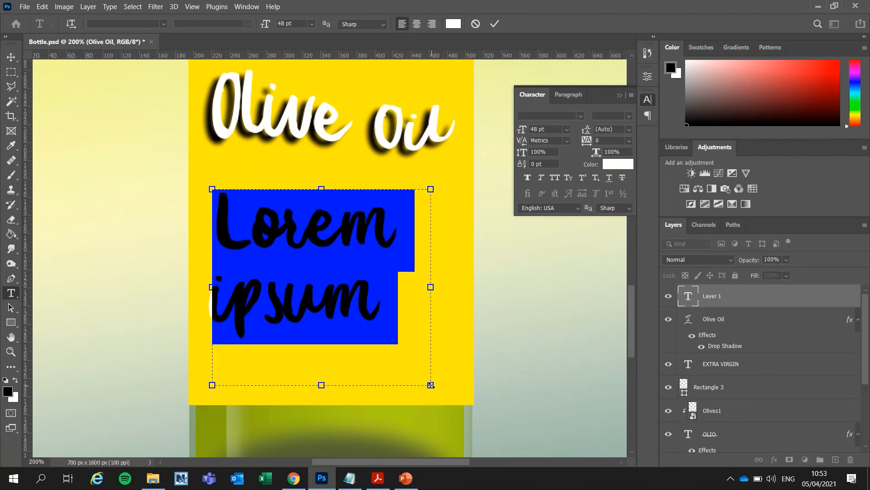
Step: Set the placeholder text in the new paragraph box to Arial at 12 pt
{"action": "left_click", "coordinate": [580, 116]}
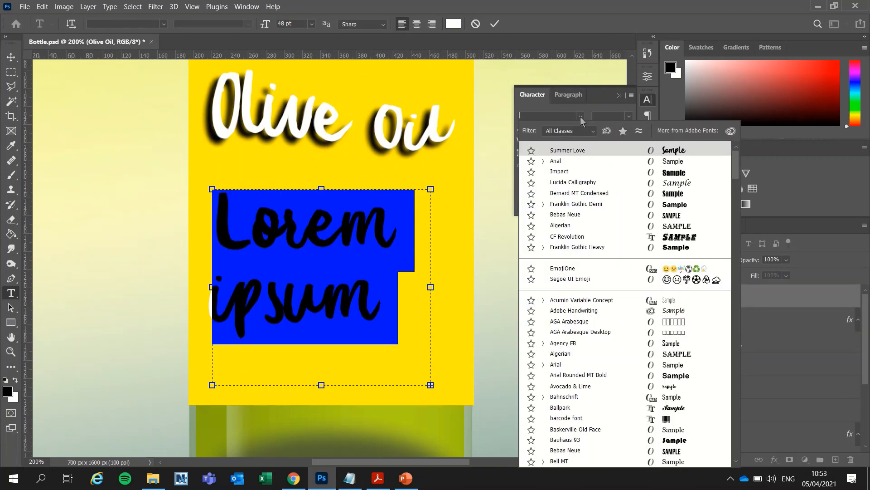
{"action": "left_click", "coordinate": [570, 158]}
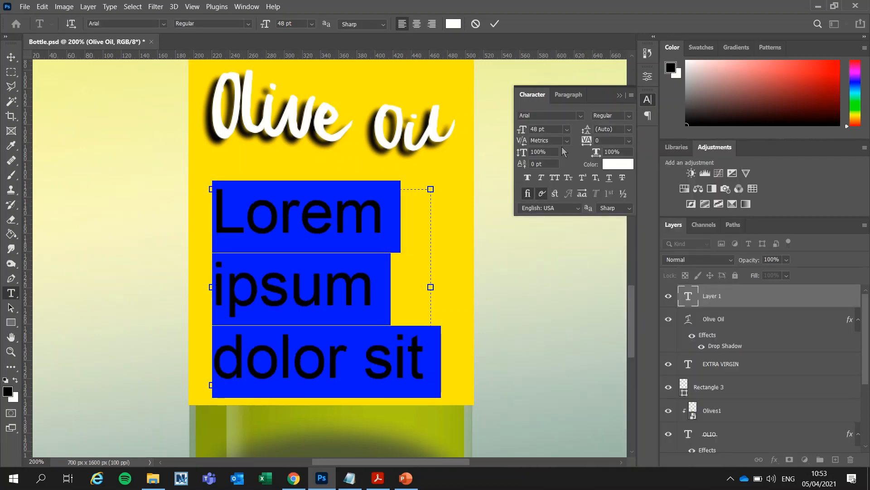
{"action": "left_click", "coordinate": [566, 130]}
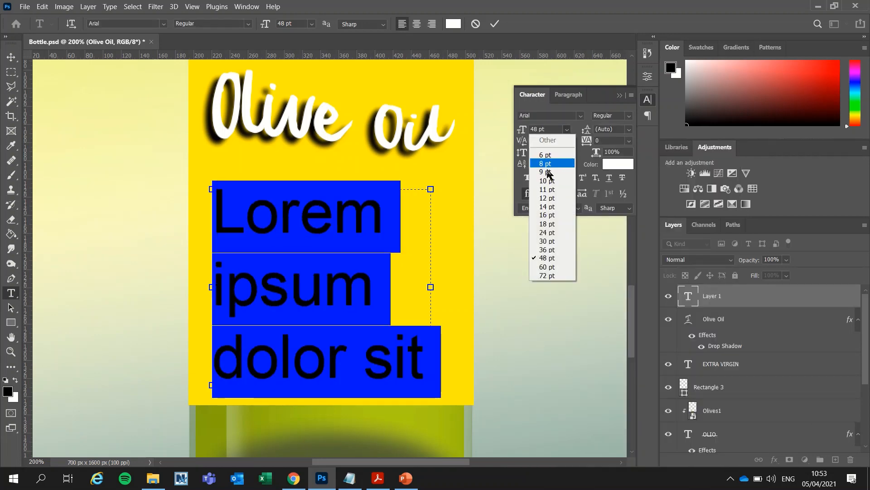
{"action": "left_click", "coordinate": [546, 198]}
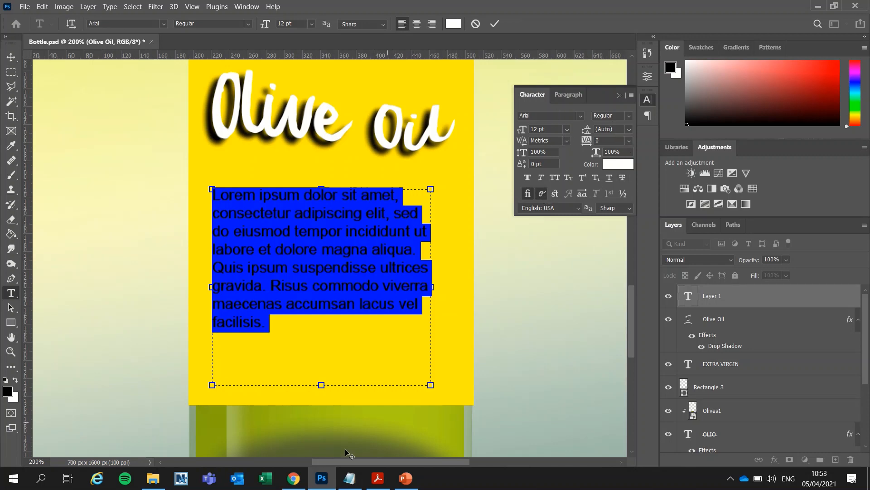
Step: Copy the whole paragraph from the Notepad file and replace the placeholder text in Photoshop's text box with it
{"action": "left_click", "coordinate": [343, 482]}
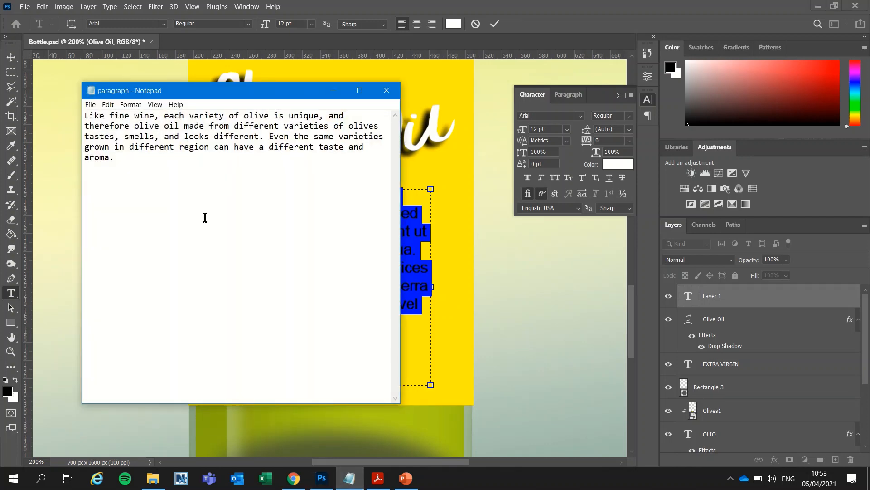
{"action": "key", "text": "ctrl+a"}
{"action": "key", "text": "ctrl+c"}
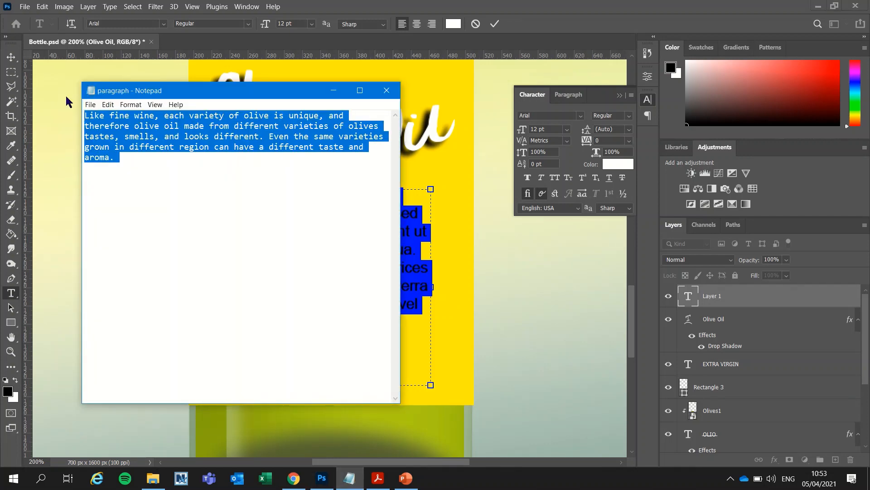
{"action": "left_click", "coordinate": [334, 91]}
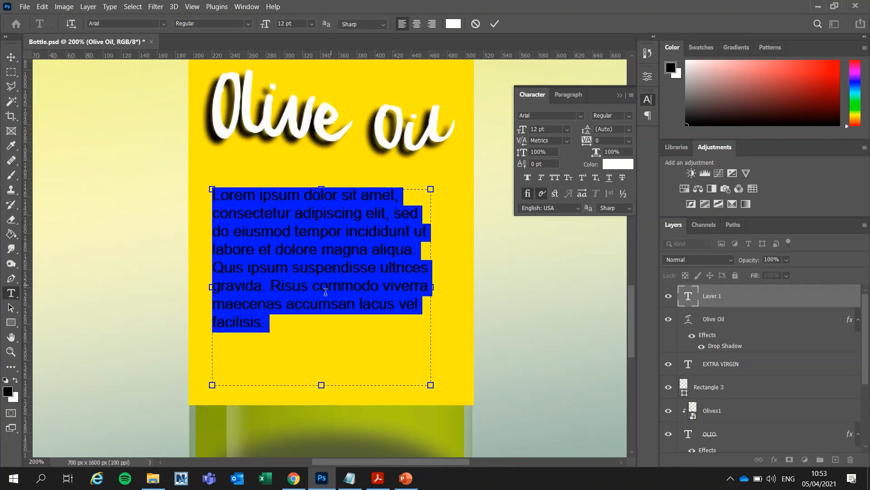
{"action": "key", "text": "ctrl+v"}
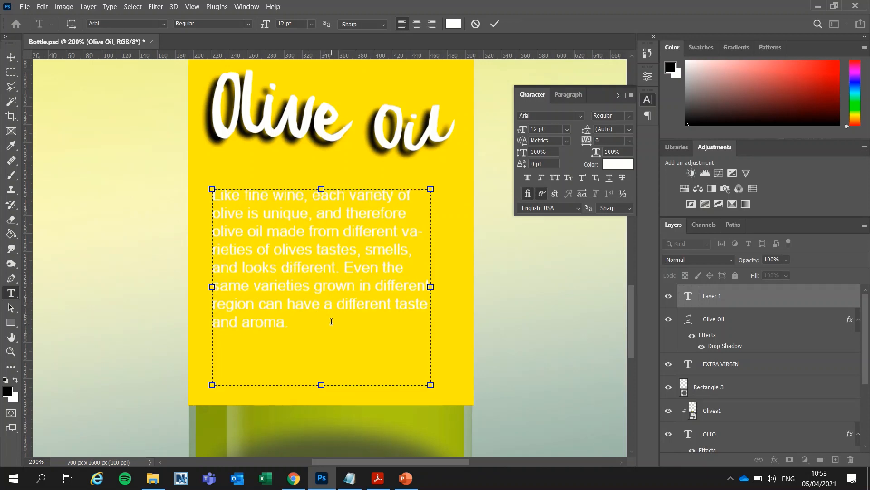
Step: Try a leading of 6 pt with only the cursor placed in the paragraph text
{"action": "left_click", "coordinate": [628, 129]}
{"action": "left_click", "coordinate": [627, 129]}
{"action": "key", "text": "ctrl"}
{"action": "key", "text": "ctrl"}
{"action": "left_click", "coordinate": [628, 130]}
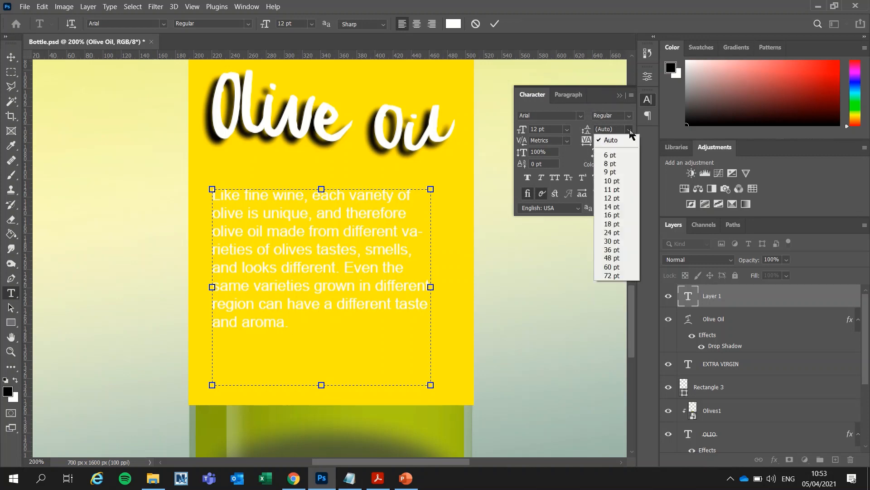
{"action": "left_click", "coordinate": [615, 159]}
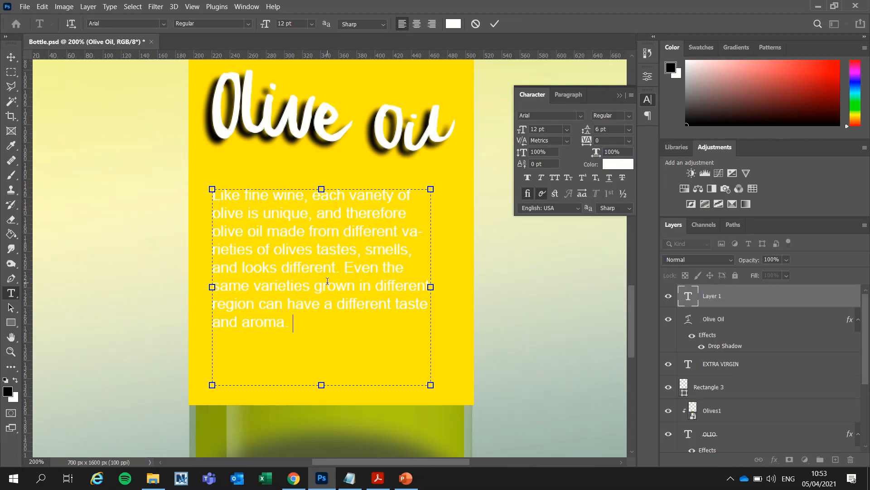
Step: Select the whole paragraph, try leadings of 6, 36, 16 and 24 pt, and settle on 18 pt
{"action": "left_click_drag", "start_coordinate": [309, 321], "coordinate": [202, 185]}
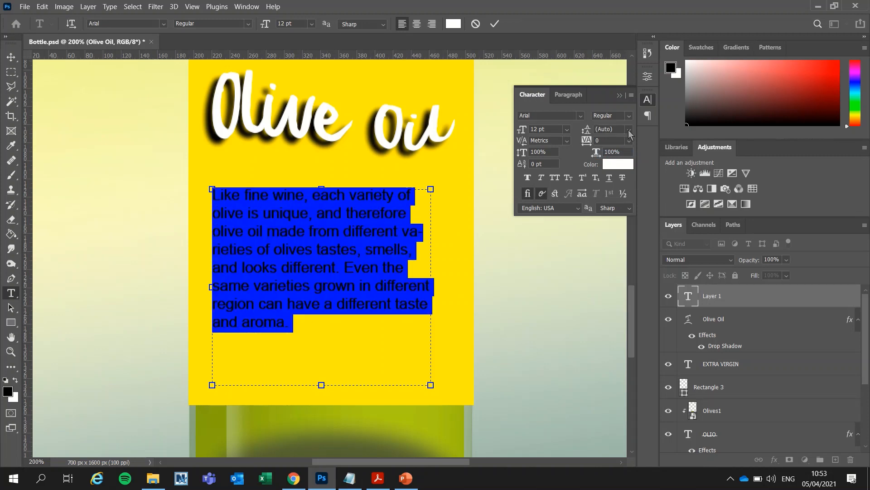
{"action": "left_click", "coordinate": [629, 130]}
{"action": "left_click", "coordinate": [615, 150]}
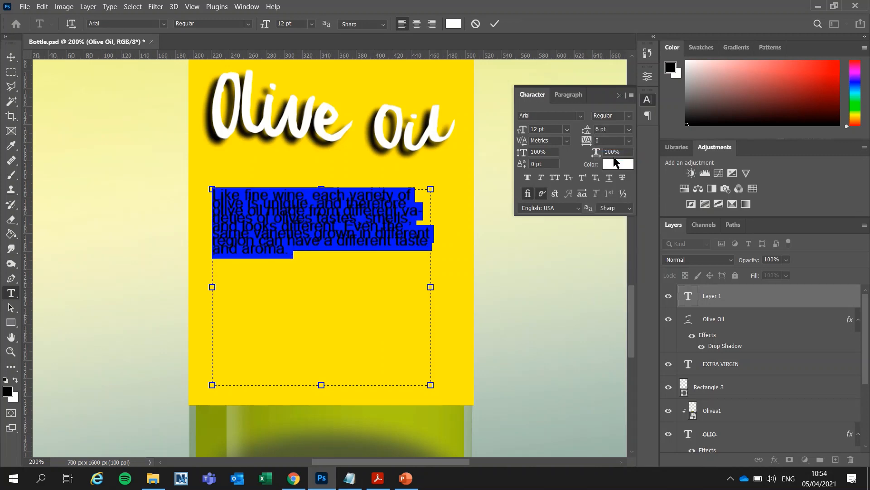
{"action": "left_click", "coordinate": [629, 129]}
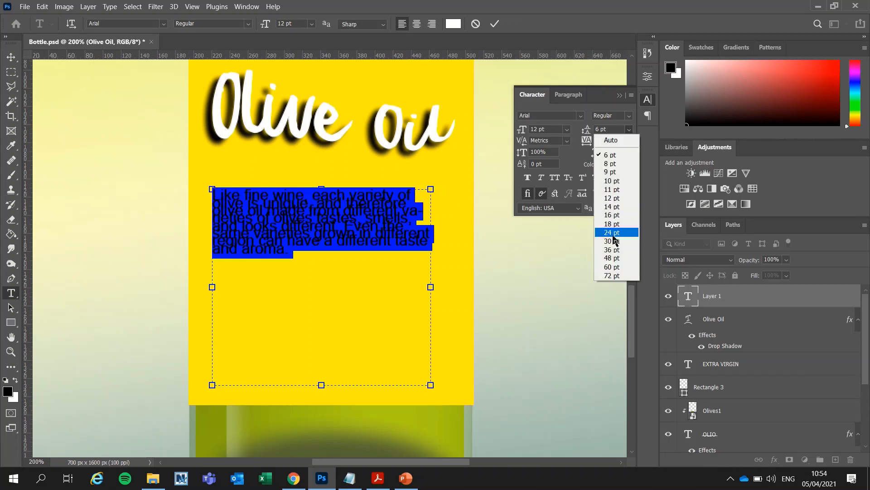
{"action": "left_click", "coordinate": [611, 251]}
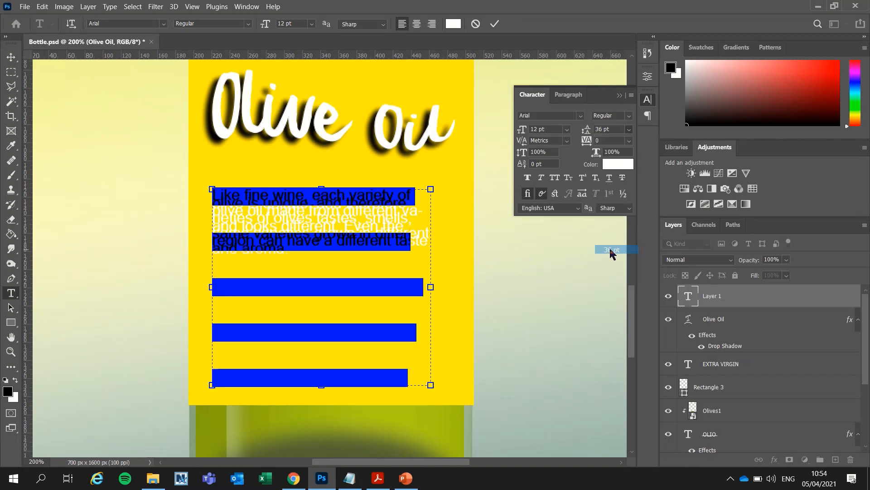
{"action": "left_click", "coordinate": [629, 130]}
{"action": "left_click", "coordinate": [610, 215]}
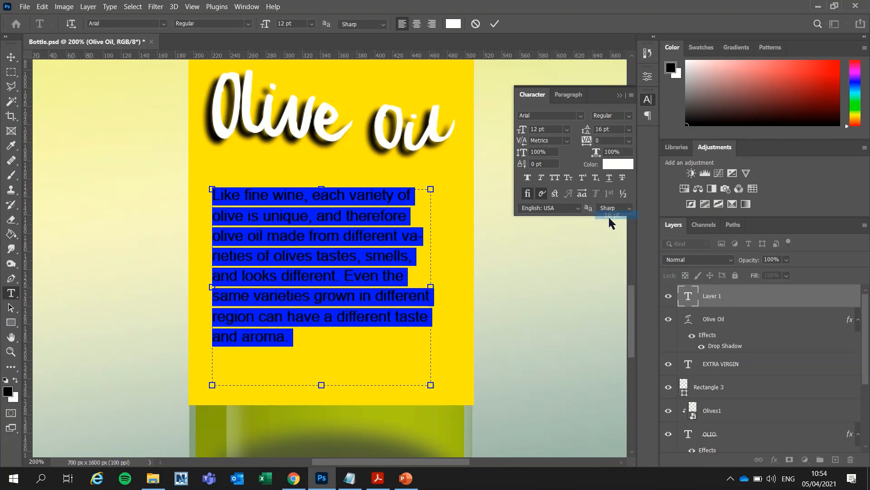
{"action": "left_click", "coordinate": [629, 129]}
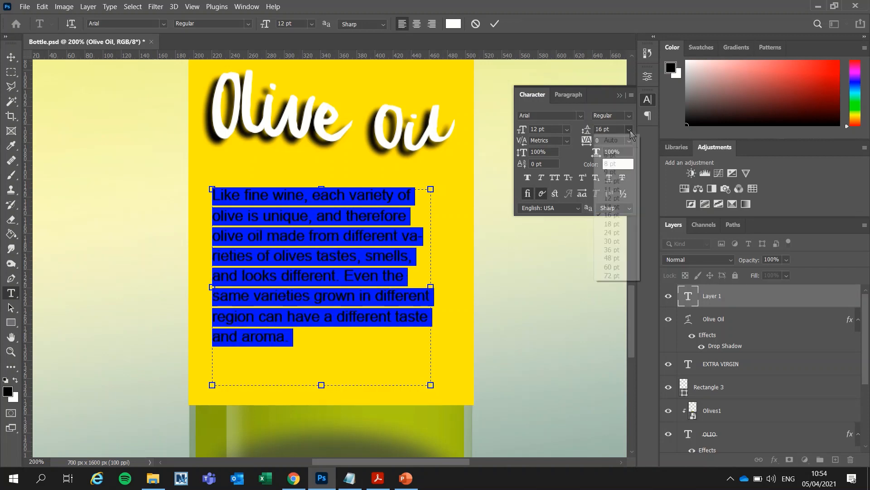
{"action": "left_click", "coordinate": [609, 232]}
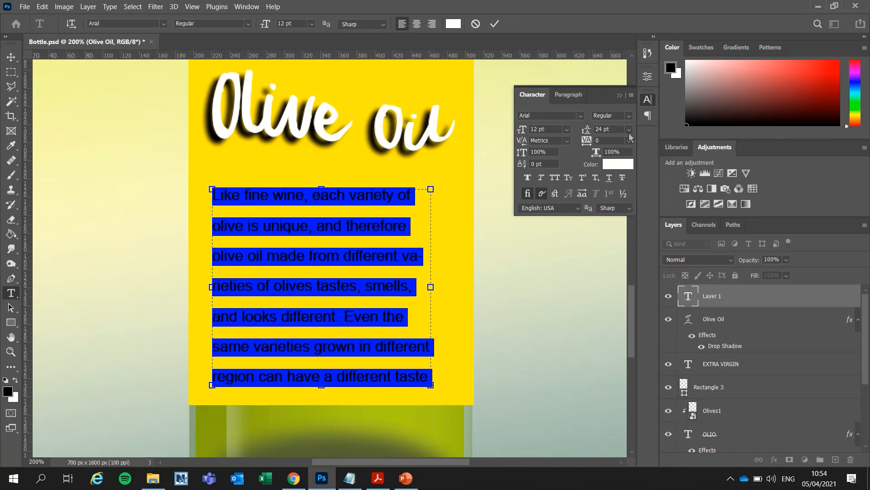
{"action": "left_click", "coordinate": [629, 129]}
{"action": "left_click", "coordinate": [611, 224]}
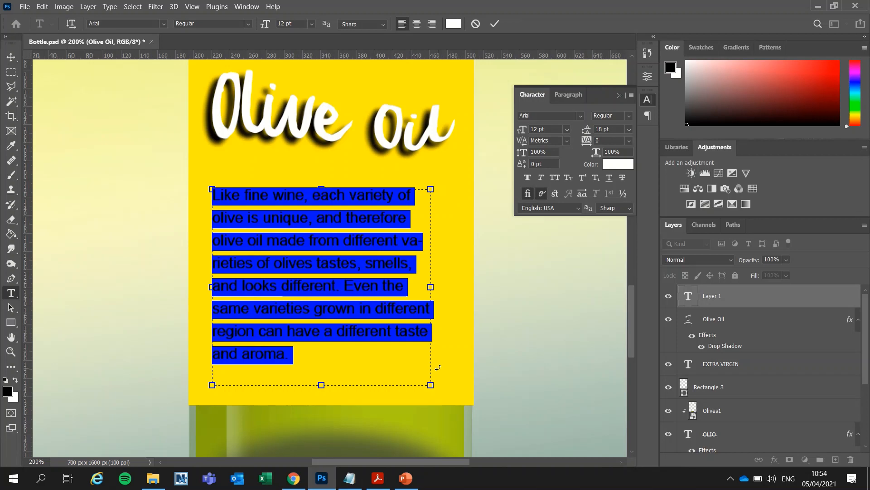
Step: Justify the selected paragraph with its last line aligned left
{"action": "left_click", "coordinate": [569, 96]}
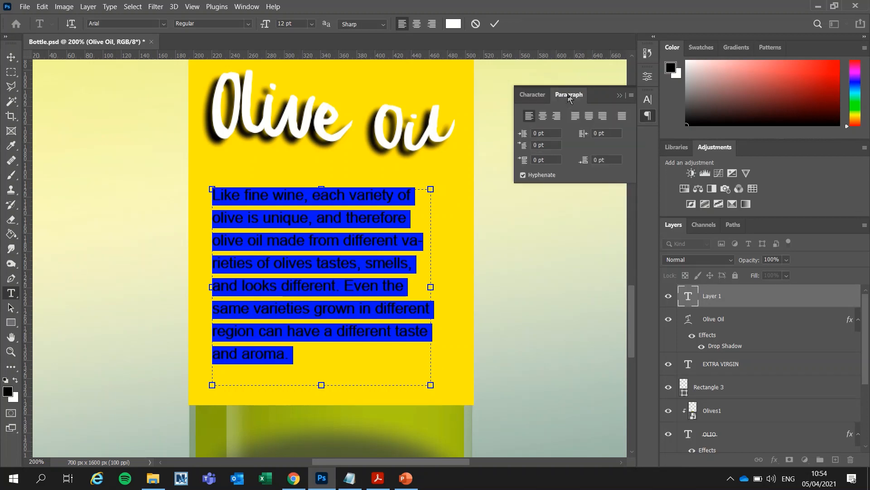
{"action": "left_click", "coordinate": [569, 96]}
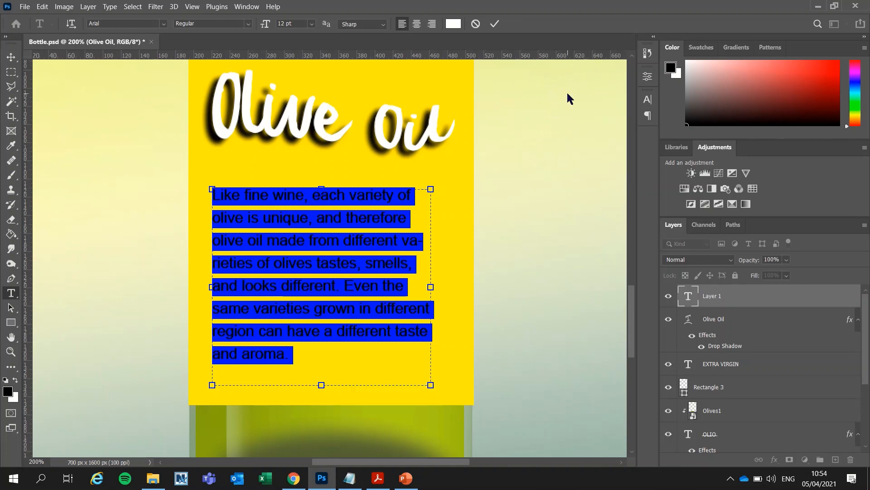
{"action": "left_click", "coordinate": [647, 100]}
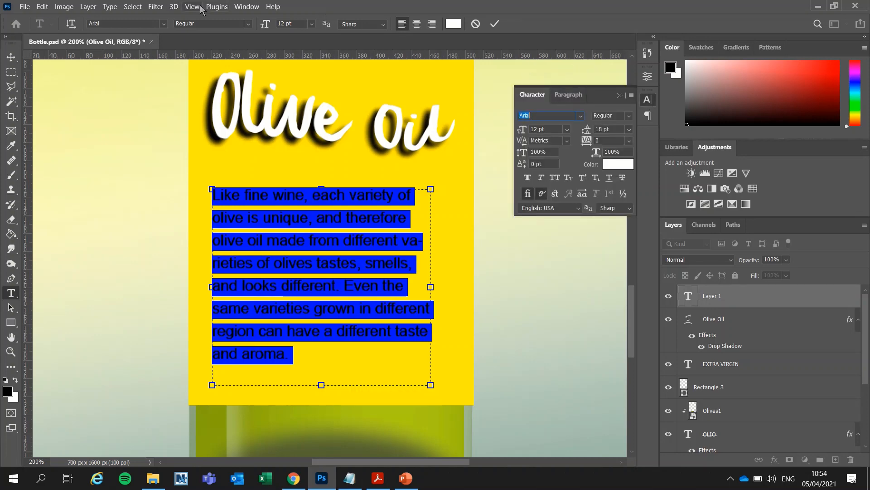
{"action": "left_click", "coordinate": [247, 7]}
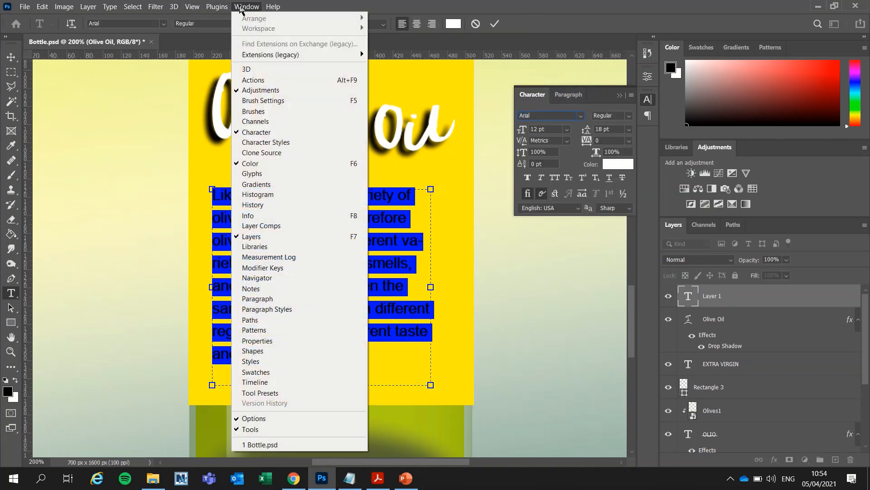
{"action": "left_click", "coordinate": [258, 299]}
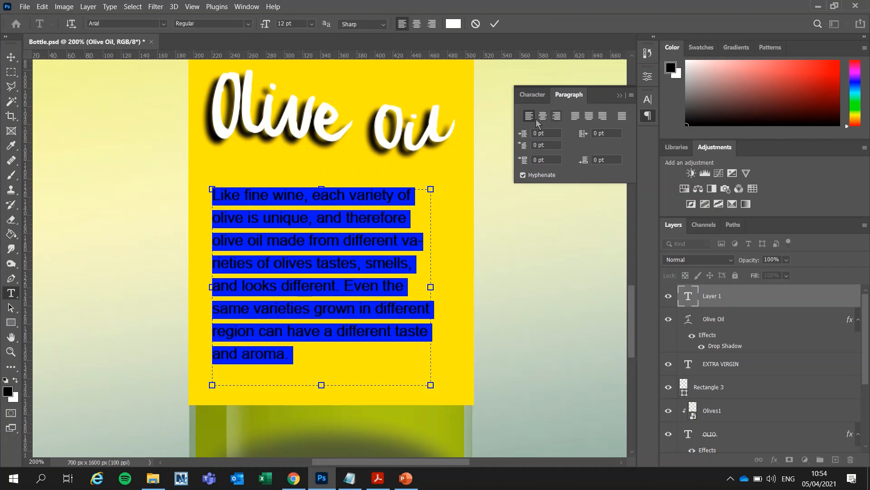
{"action": "left_click", "coordinate": [576, 119]}
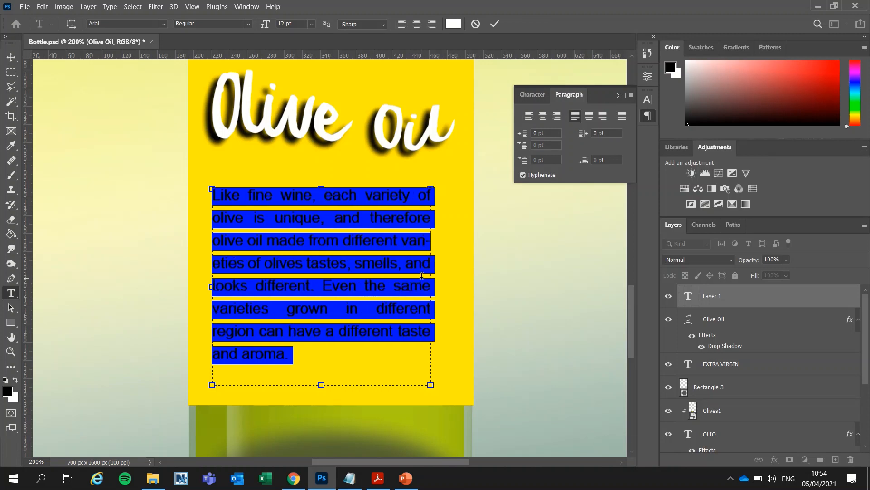
Step: Turn off hyphenation for the selected paragraph
{"action": "key", "text": "ctrl"}
{"action": "key", "text": "ctrl"}
{"action": "key", "text": "ctrl"}
{"action": "key", "text": "ctrl"}
{"action": "key", "text": "ctrl"}
{"action": "key", "text": "ctrl"}
{"action": "key", "text": "ctrl"}
{"action": "key", "text": "ctrl"}
{"action": "key", "text": "ctrl"}
{"action": "key", "text": "ctrl"}
{"action": "left_click", "coordinate": [524, 175]}
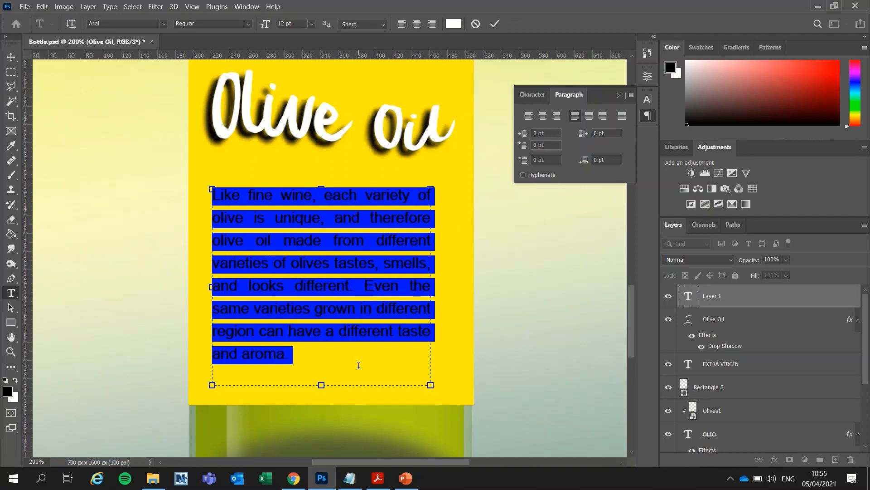
Step: Commit the paragraph formatting and change the whole paragraph's text colour to black (000000)
{"action": "left_click", "coordinate": [495, 24]}
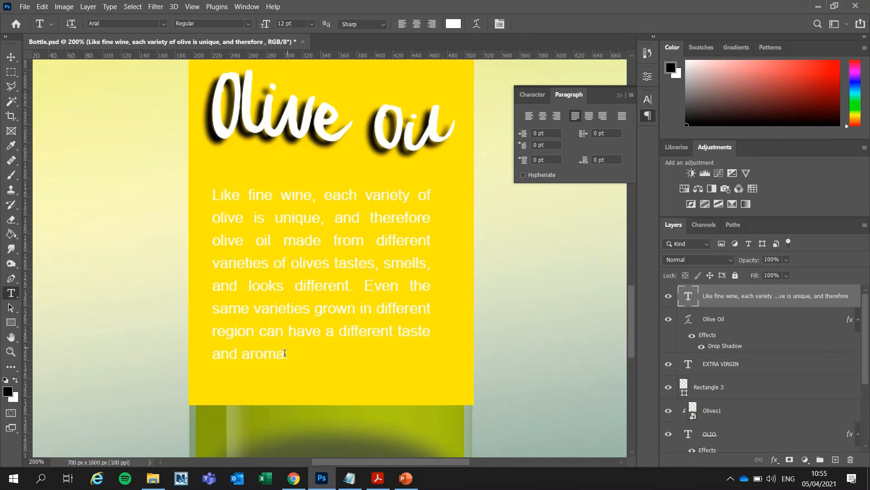
{"action": "left_click_drag", "start_coordinate": [290, 356], "coordinate": [212, 193]}
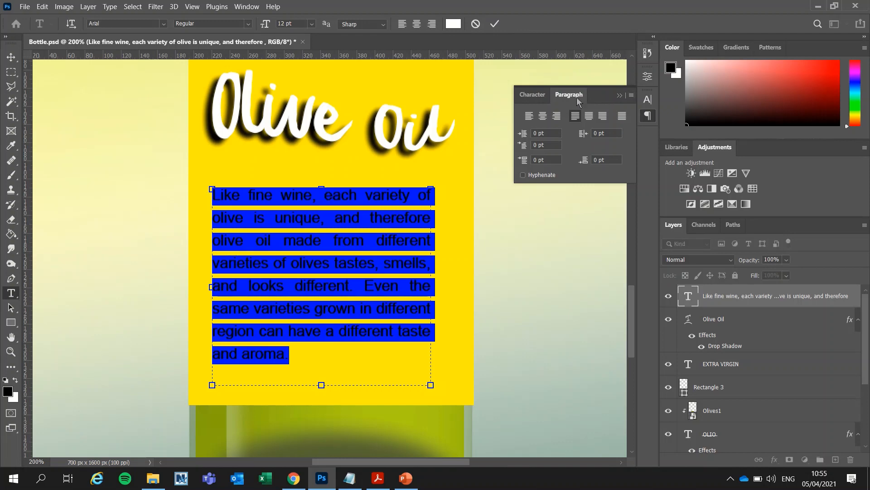
{"action": "left_click", "coordinate": [544, 95]}
{"action": "left_click", "coordinate": [619, 163]}
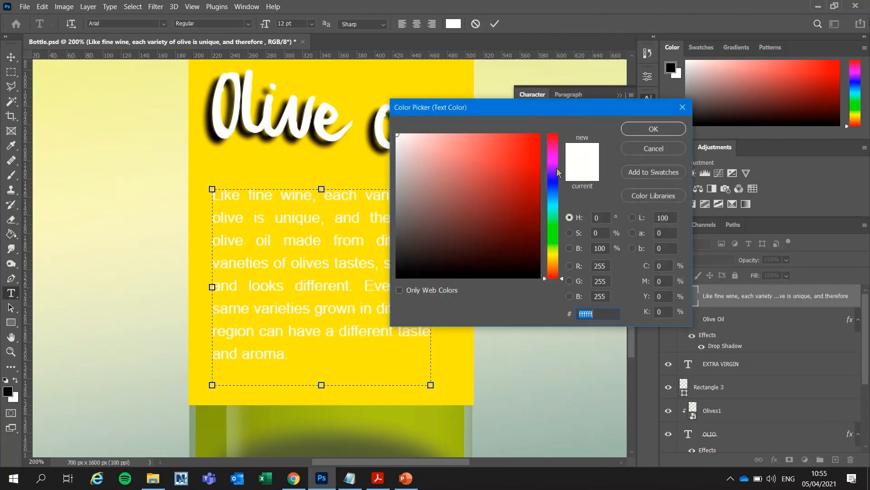
{"action": "left_click", "coordinate": [398, 277]}
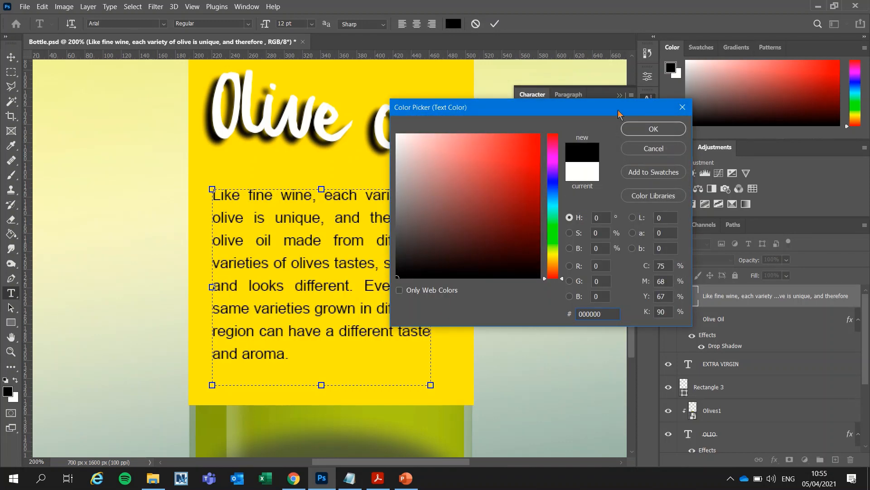
{"action": "left_click", "coordinate": [654, 129]}
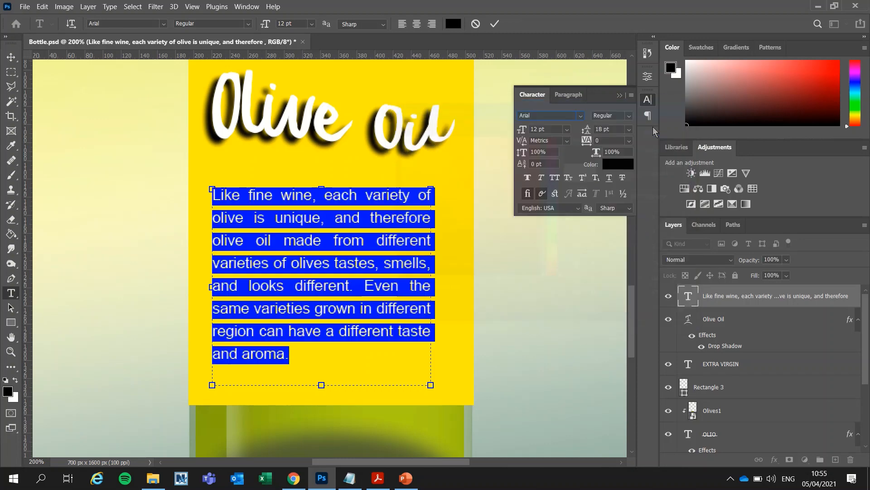
{"action": "left_click", "coordinate": [494, 24]}
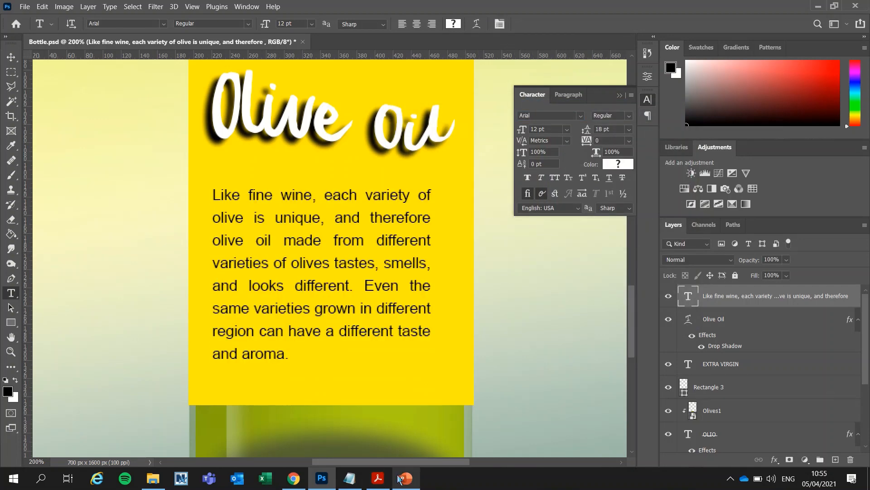
Step: Check the side text in the Typographic Design PDF in Acrobat and, back in Photoshop, add vertical text "Product of Oman" beside the paragraph
{"action": "left_click", "coordinate": [380, 479]}
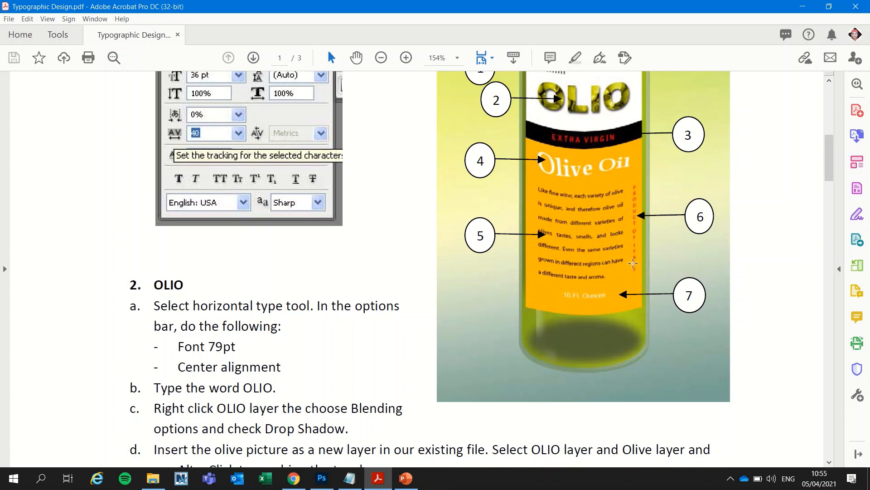
{"action": "key", "text": "alt+Tab"}
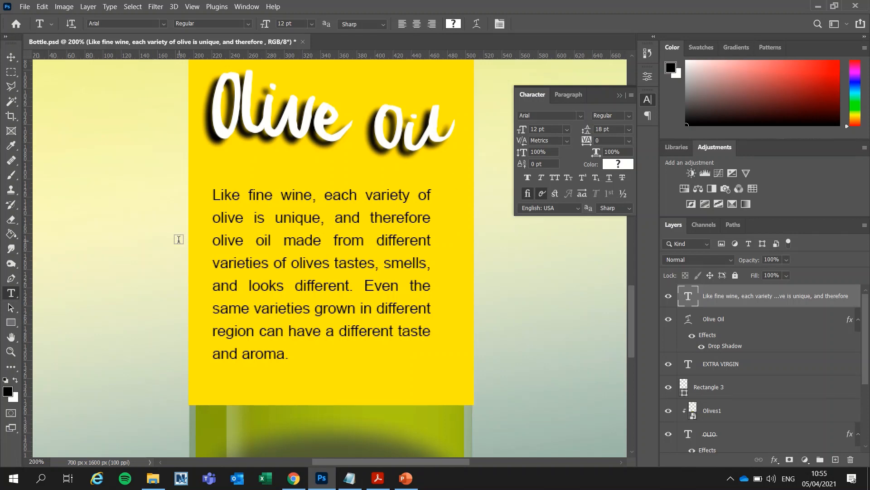
{"action": "right_click", "coordinate": [12, 293]}
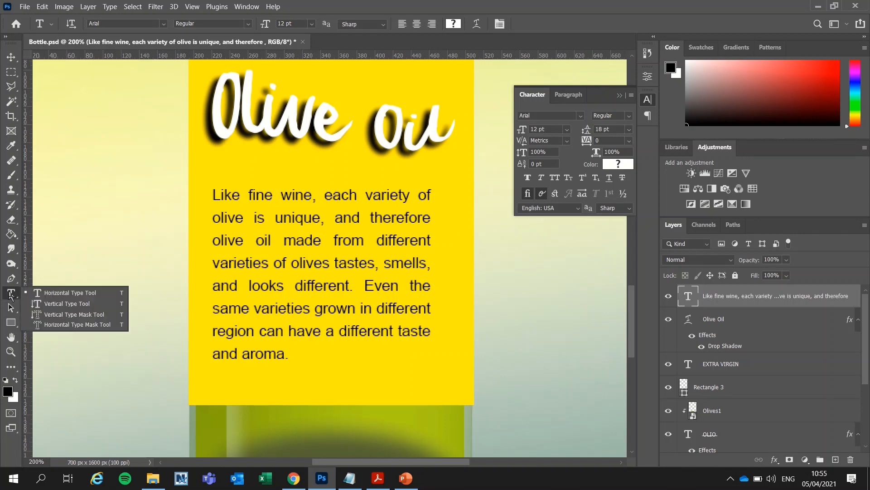
{"action": "left_click", "coordinate": [54, 305]}
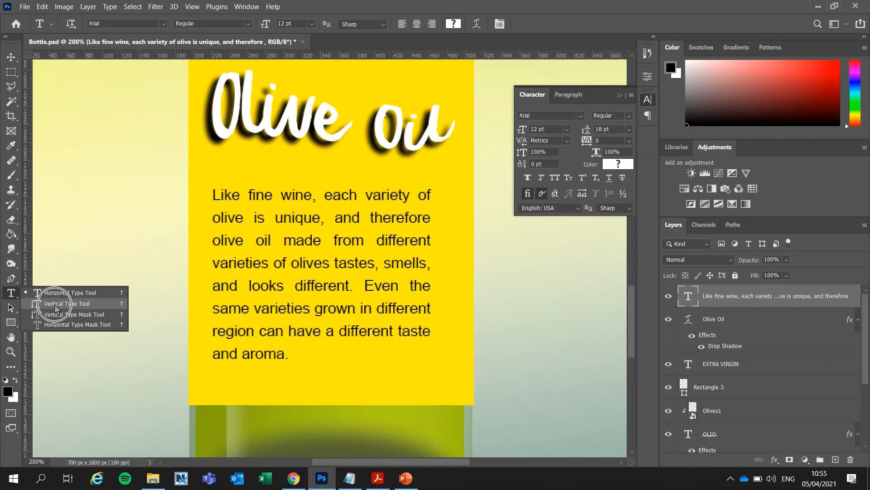
{"action": "left_click", "coordinate": [457, 188]}
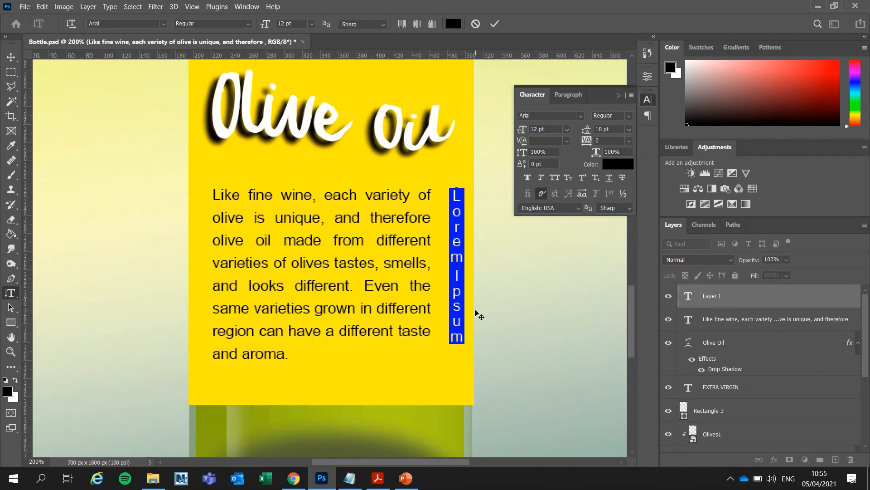
{"action": "type", "text": "Pro"}
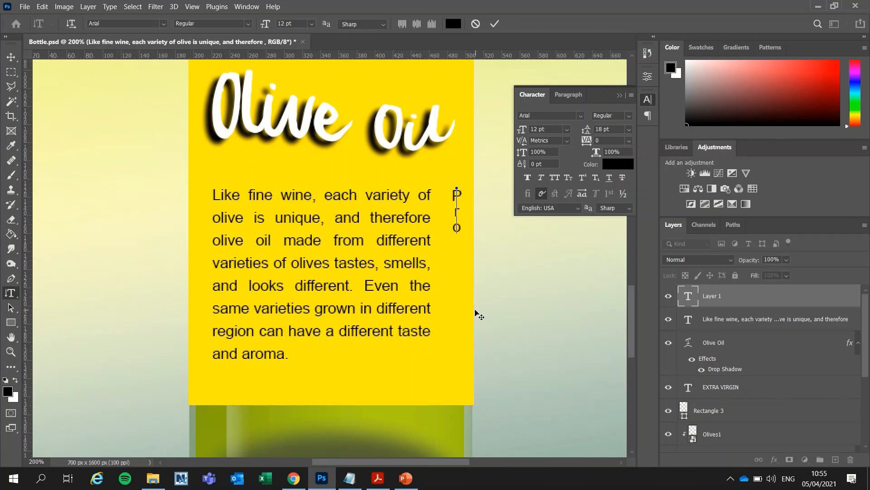
{"action": "type", "text": "duct of Oman"}
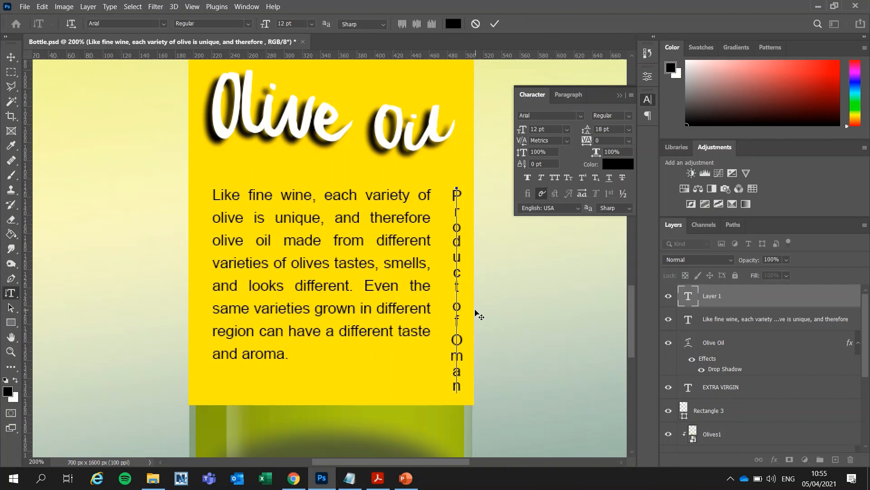
Step: Select the whole vertical Product of Oman text and set its font size to 10 pt
{"action": "key", "text": "ctrl+a"}
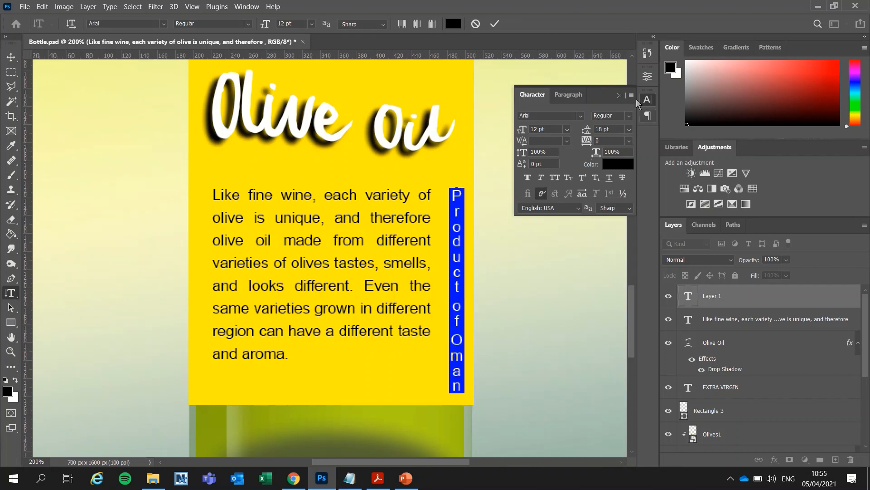
{"action": "left_click", "coordinate": [580, 115]}
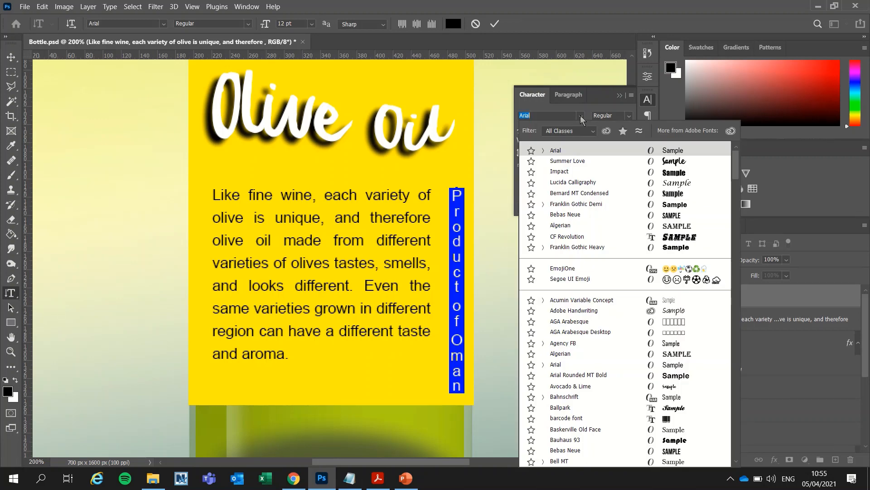
{"action": "left_click", "coordinate": [580, 115]}
{"action": "left_click", "coordinate": [566, 130]}
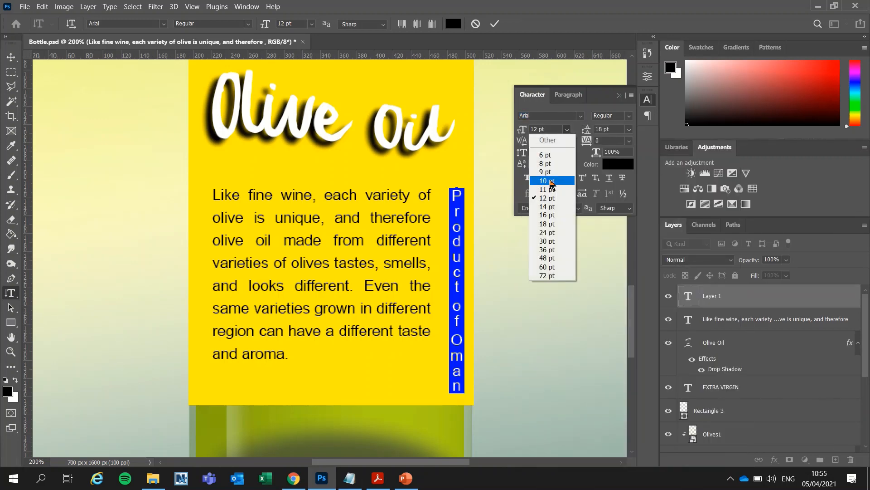
{"action": "left_click", "coordinate": [548, 181]}
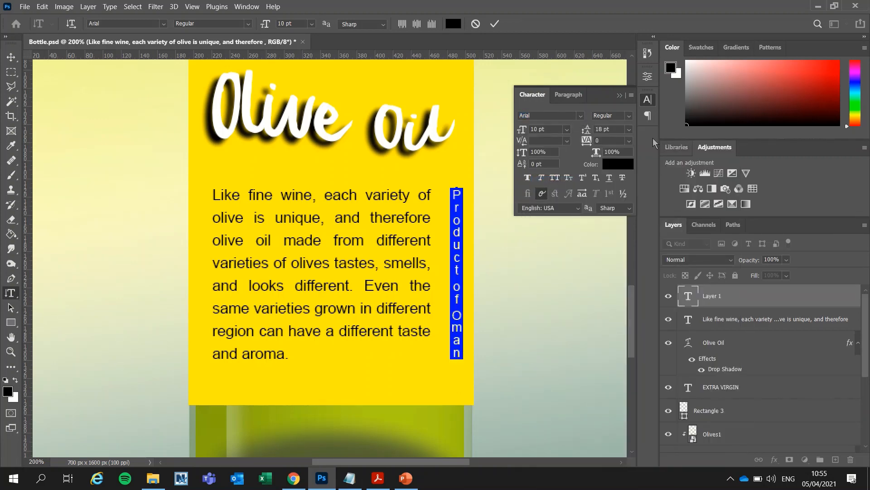
Step: Try tracking values of 10, 50 and 75 on the selected vertical text
{"action": "left_click", "coordinate": [629, 141]}
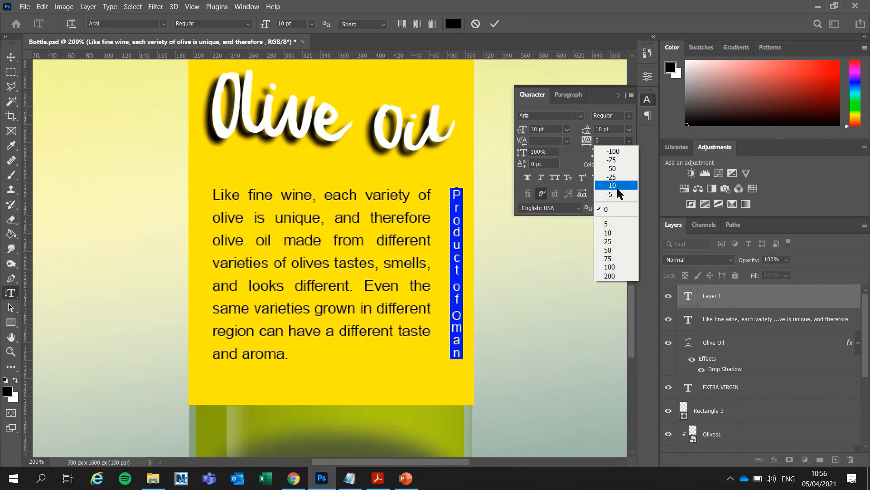
{"action": "left_click", "coordinate": [611, 233]}
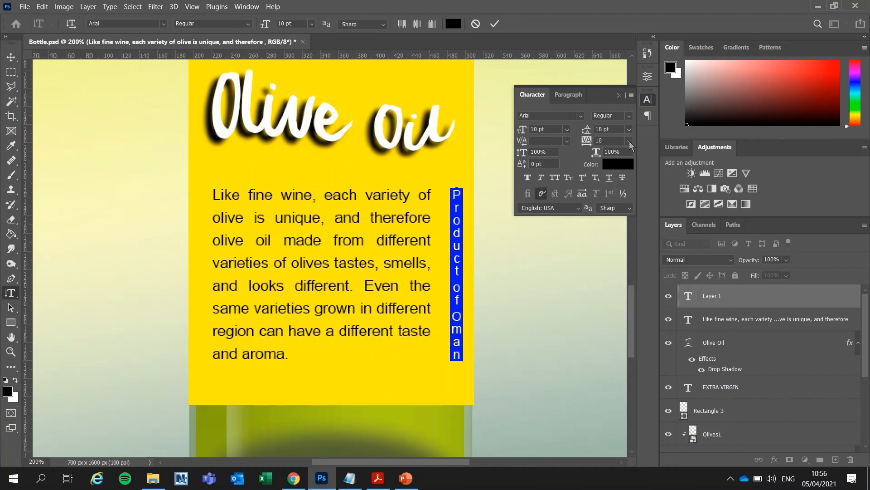
{"action": "left_click", "coordinate": [629, 140]}
{"action": "left_click", "coordinate": [602, 251]}
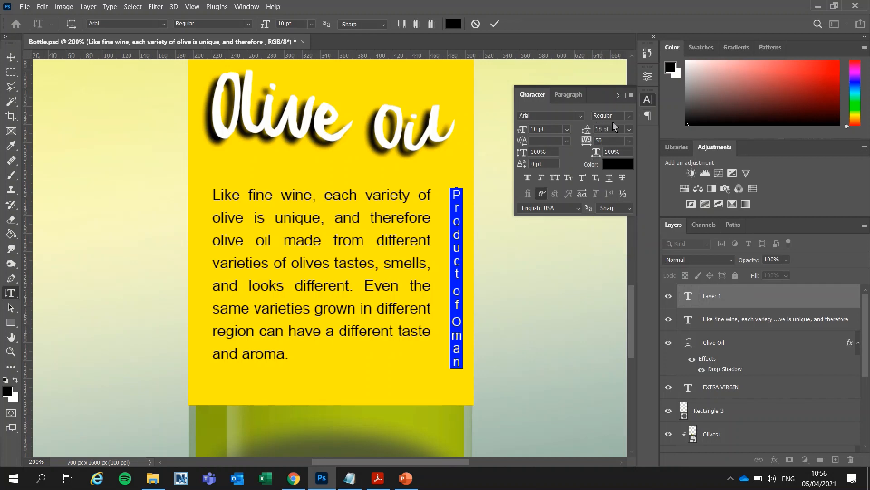
{"action": "left_click", "coordinate": [630, 141]}
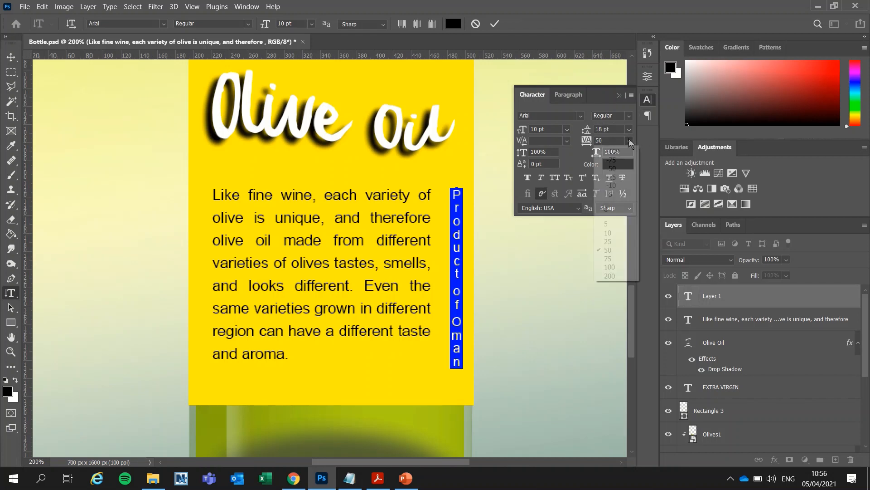
{"action": "left_click", "coordinate": [606, 257]}
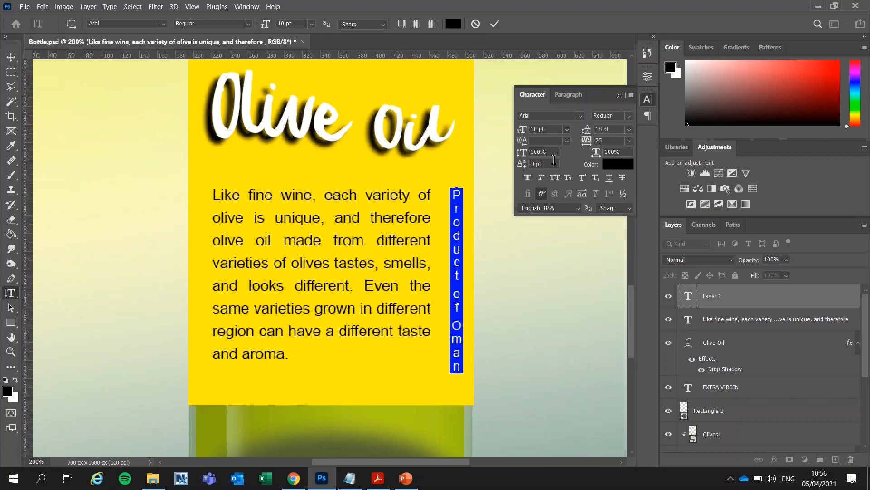
Step: Colour the vertical Product of Oman text red (ff0707) and commit it
{"action": "left_click", "coordinate": [609, 167]}
{"action": "left_click", "coordinate": [537, 135]}
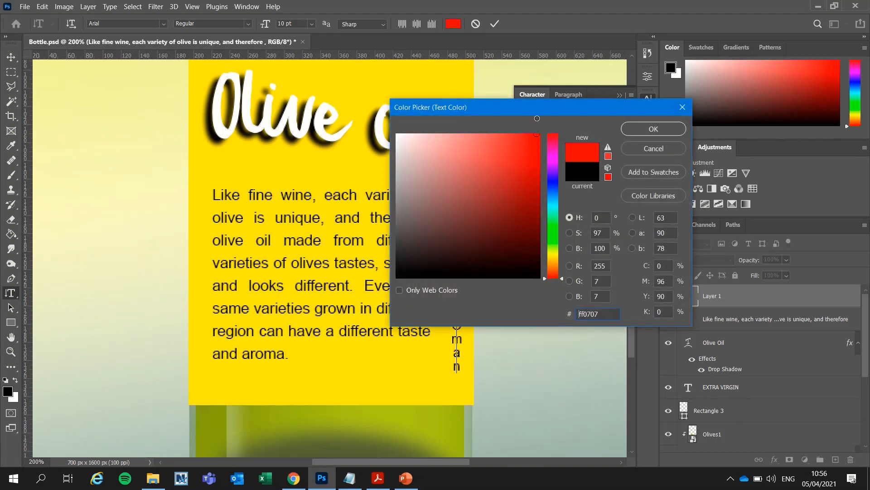
{"action": "left_click", "coordinate": [653, 129]}
{"action": "left_click", "coordinate": [495, 24]}
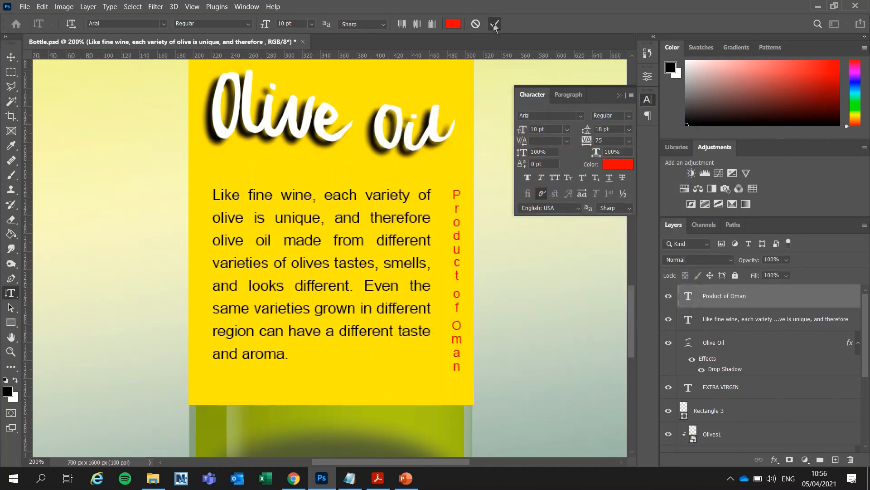
Step: Move the vertical text slightly up and nearer the label's edge, set its tracking to 50, and fine-tune its position beside the paragraph
{"action": "left_click", "coordinate": [11, 57]}
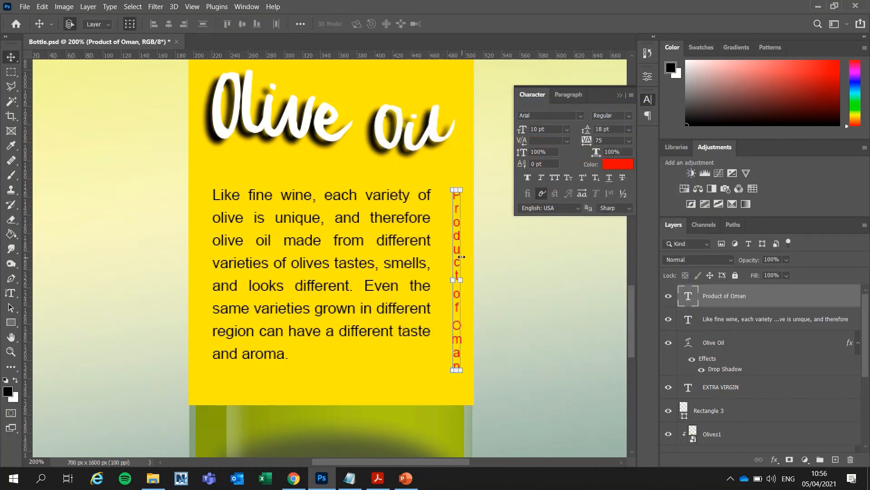
{"action": "left_click_drag", "start_coordinate": [458, 253], "coordinate": [461, 243]}
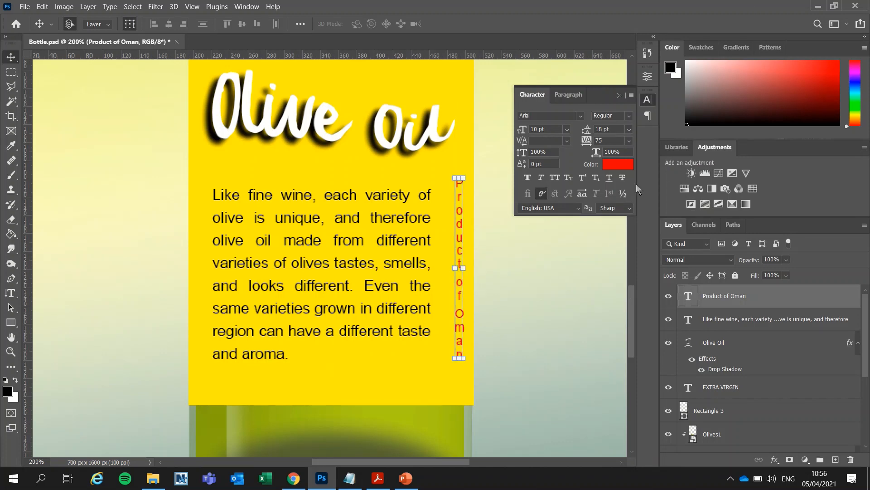
{"action": "left_click", "coordinate": [628, 144]}
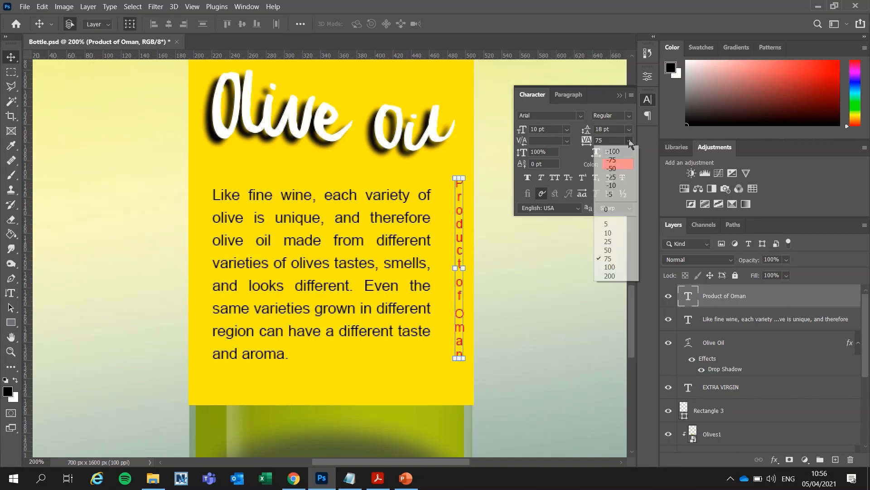
{"action": "left_click", "coordinate": [604, 252]}
{"action": "left_click_drag", "start_coordinate": [461, 227], "coordinate": [462, 230]}
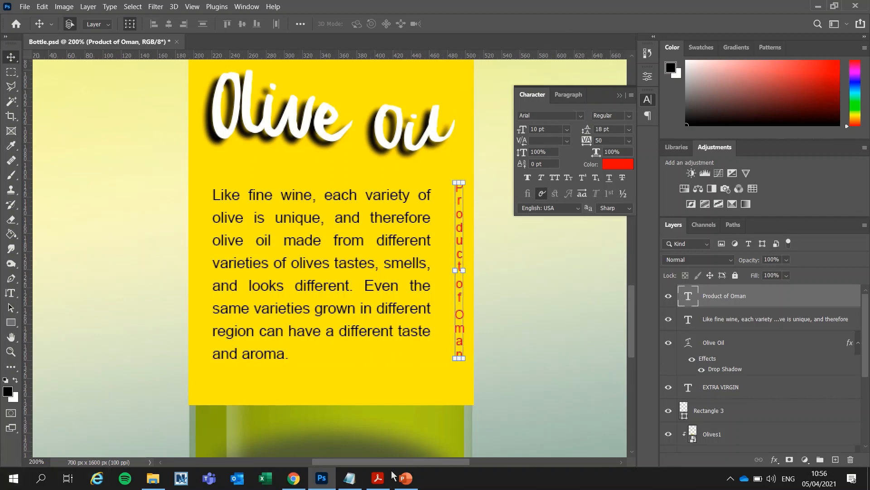
Step: Check the bottom text in the PDF in Acrobat and, back in Photoshop, add horizontal text "16 Fl Ounces" below the paragraph
{"action": "left_click", "coordinate": [377, 478]}
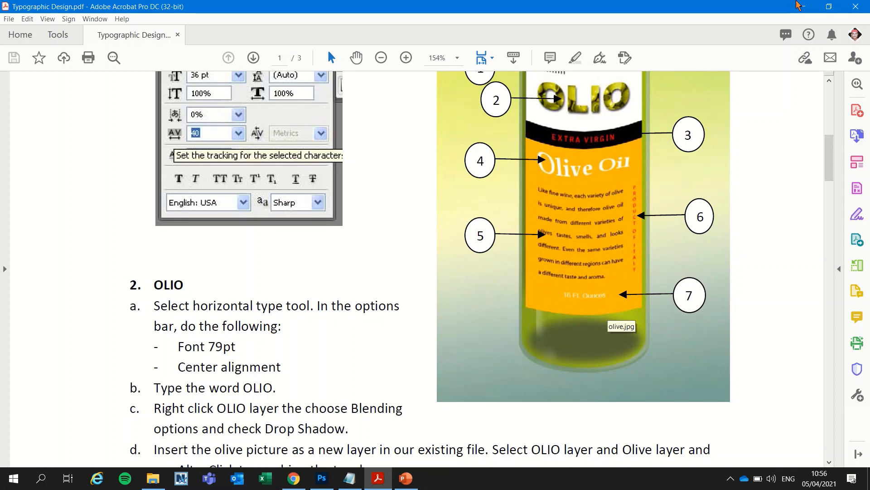
{"action": "left_click", "coordinate": [802, 7]}
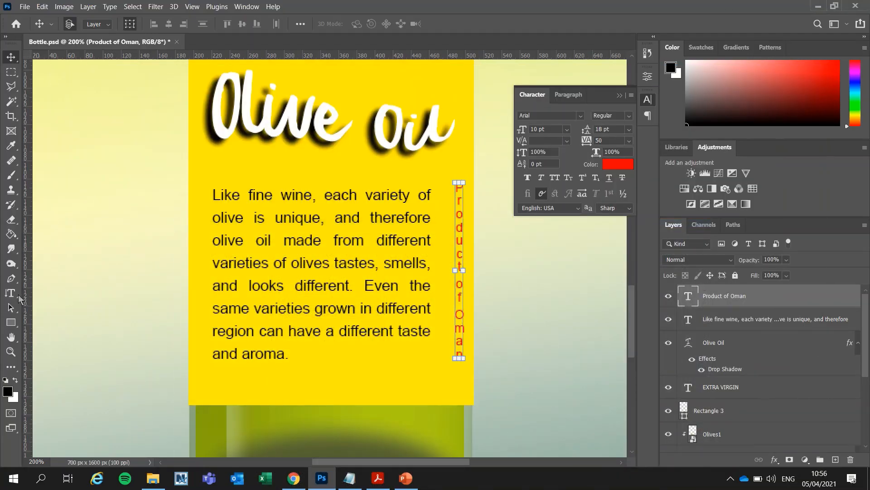
{"action": "left_click", "coordinate": [11, 293]}
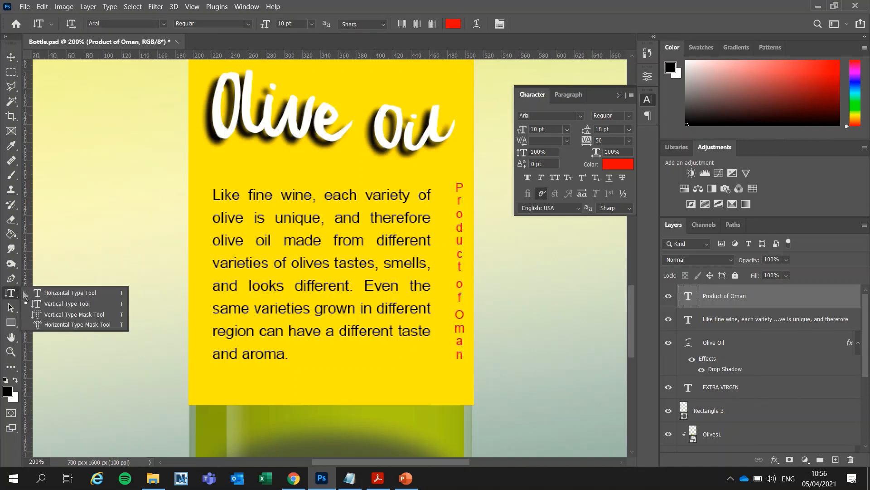
{"action": "left_click", "coordinate": [304, 392]}
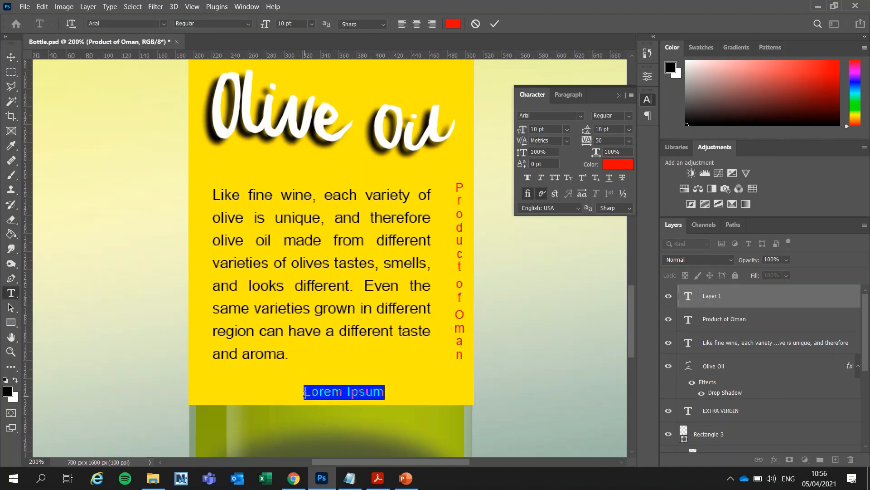
{"action": "type", "text": "16 F"}
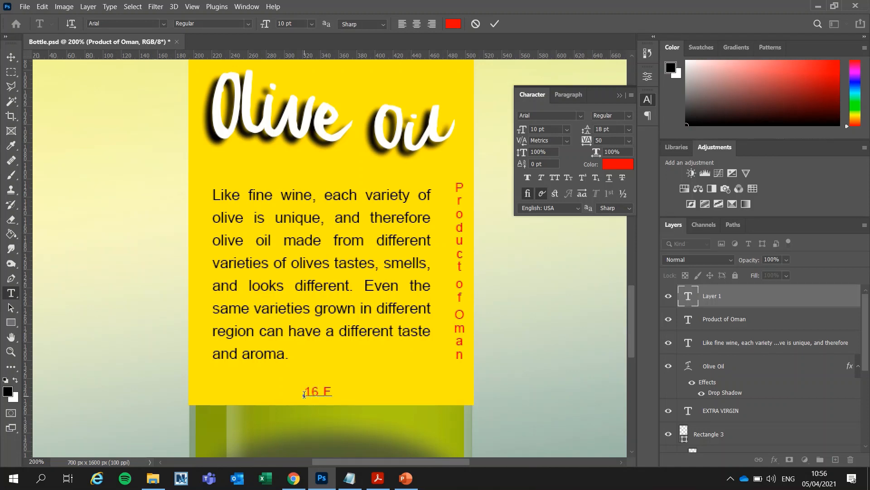
{"action": "type", "text": "l Ounces"}
Step: Colour the "16 Fl Ounces" text white (ffffff) and commit it
{"action": "left_click_drag", "start_coordinate": [303, 395], "coordinate": [387, 392]}
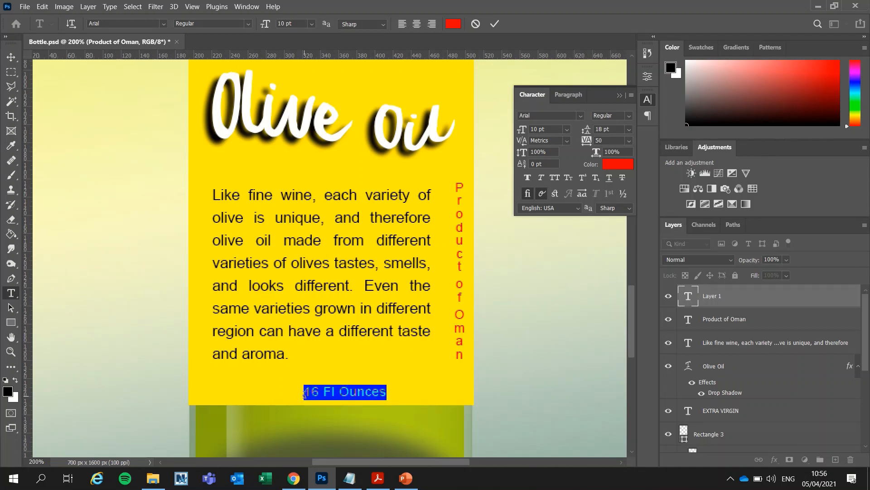
{"action": "left_click", "coordinate": [608, 162]}
{"action": "left_click", "coordinate": [397, 135]}
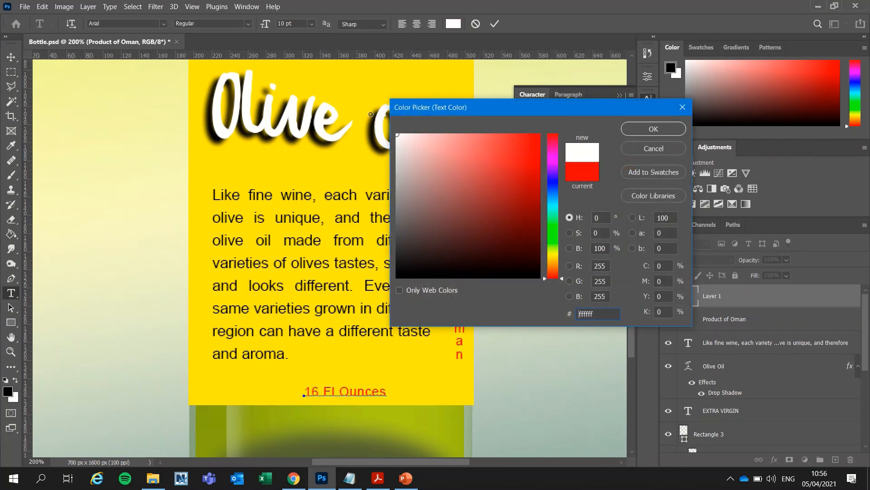
{"action": "left_click", "coordinate": [646, 129]}
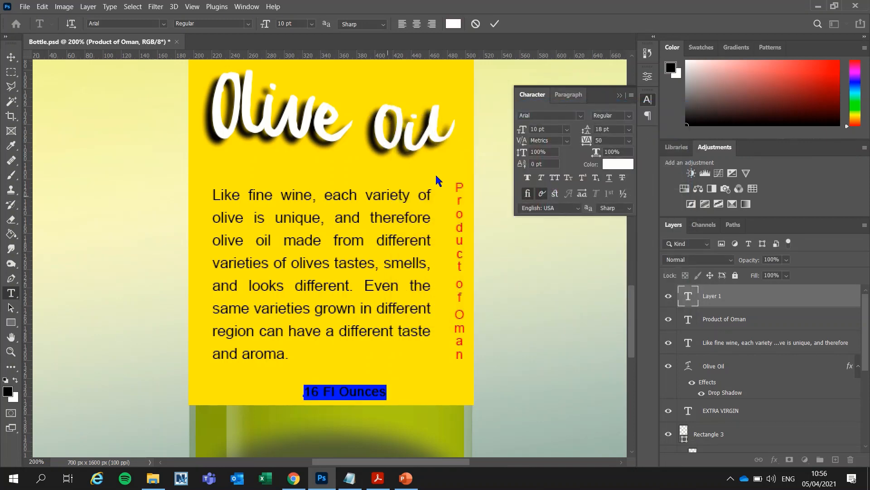
{"action": "left_click", "coordinate": [495, 24]}
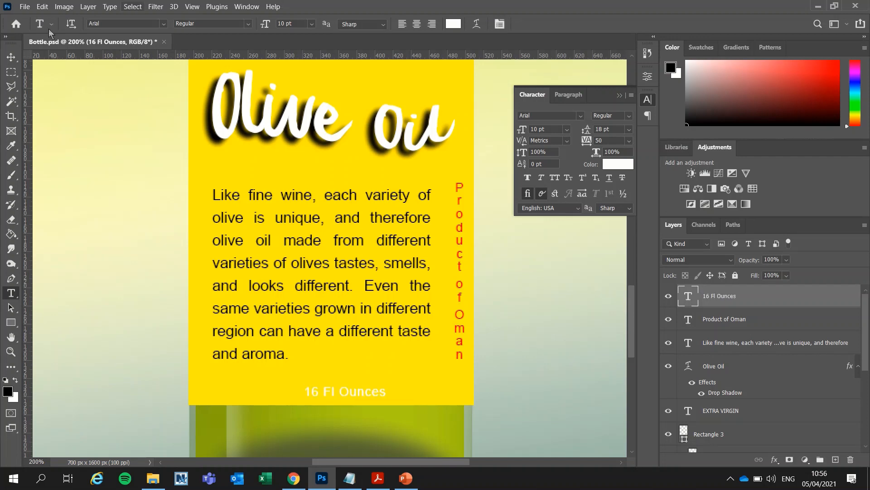
Step: Shift the "16 Fl Ounces" text slightly left to centre it on the label and colour it black (000000)
{"action": "left_click", "coordinate": [11, 57]}
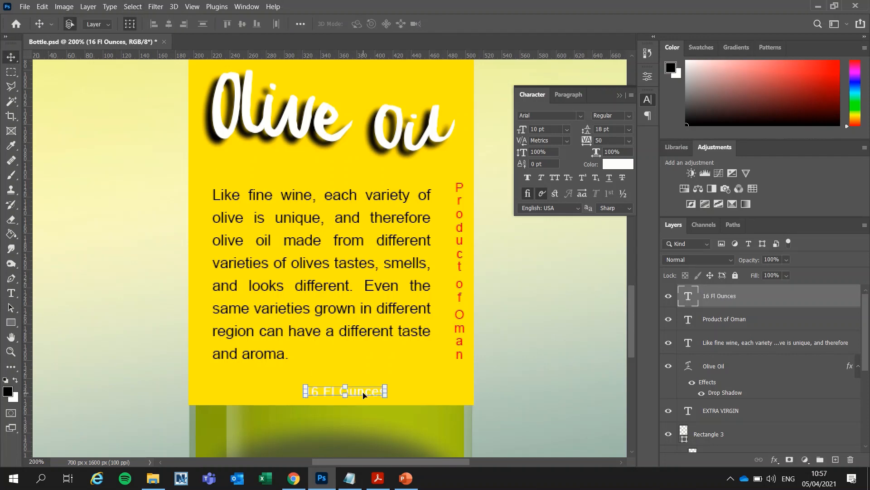
{"action": "left_click_drag", "start_coordinate": [364, 394], "coordinate": [351, 393]}
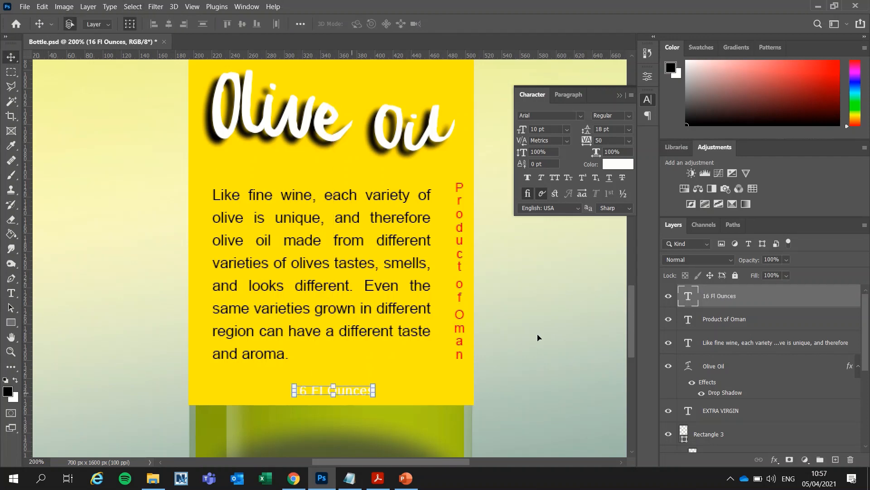
{"action": "left_click", "coordinate": [629, 164]}
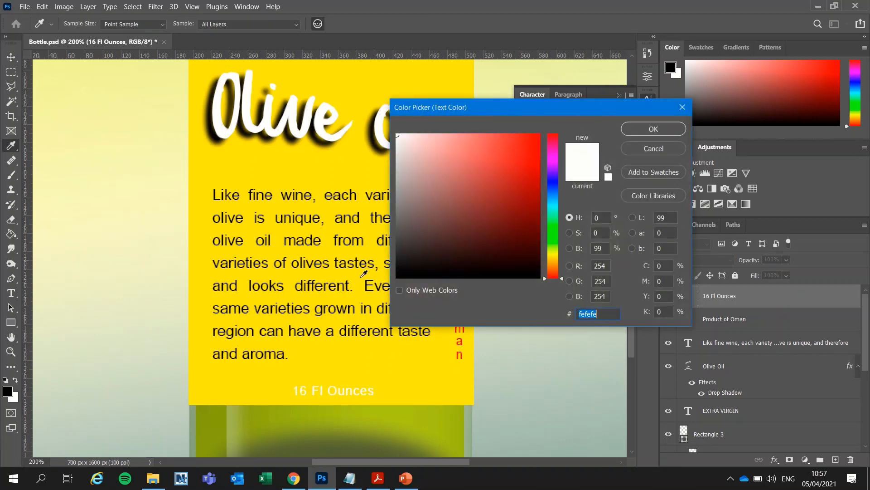
{"action": "left_click", "coordinate": [397, 276]}
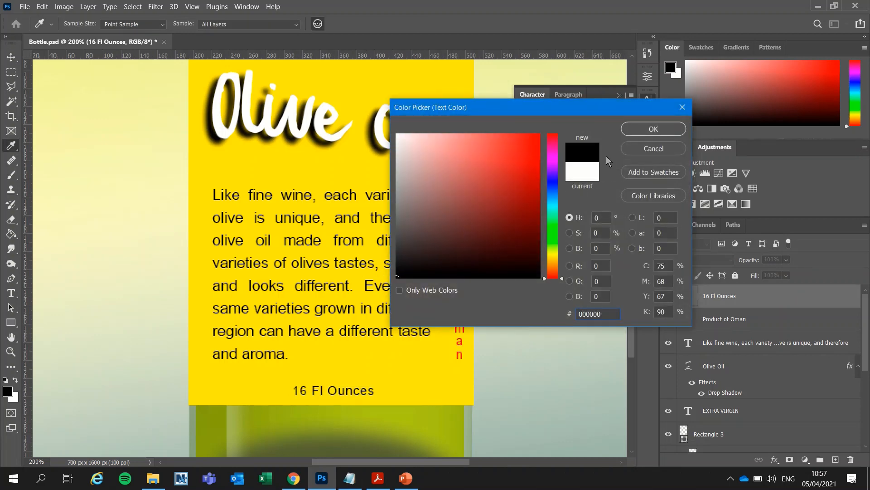
{"action": "left_click", "coordinate": [651, 130]}
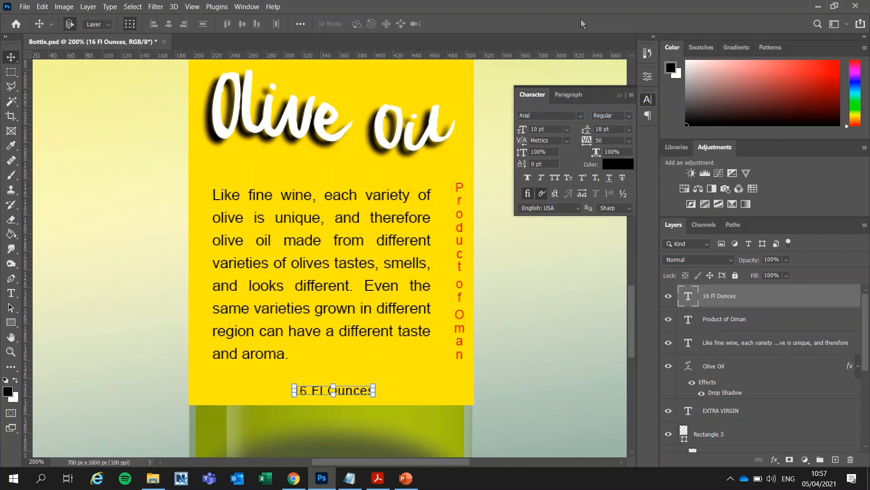
Step: Convert all label layers, from Rectangle 1 up to 16 Fl Ounces, into a single smart object, leaving out the Background
{"action": "key", "text": "ctrl+minus"}
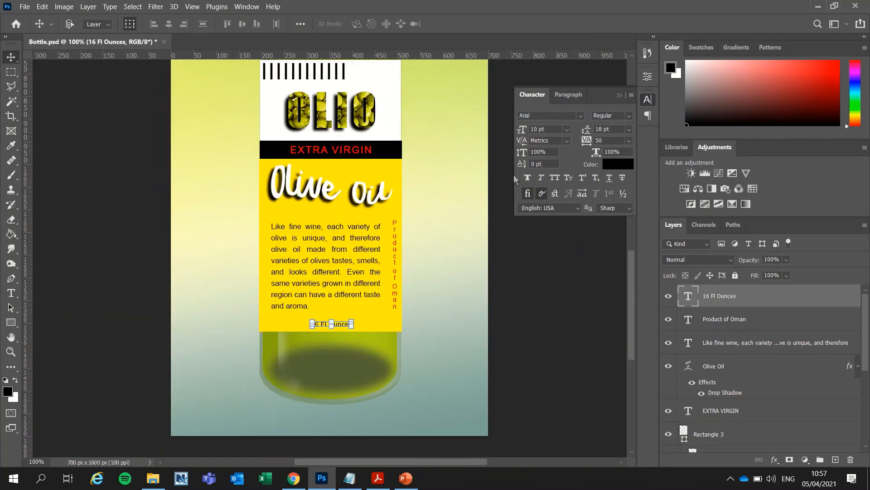
{"action": "key", "text": "ctrl+minus"}
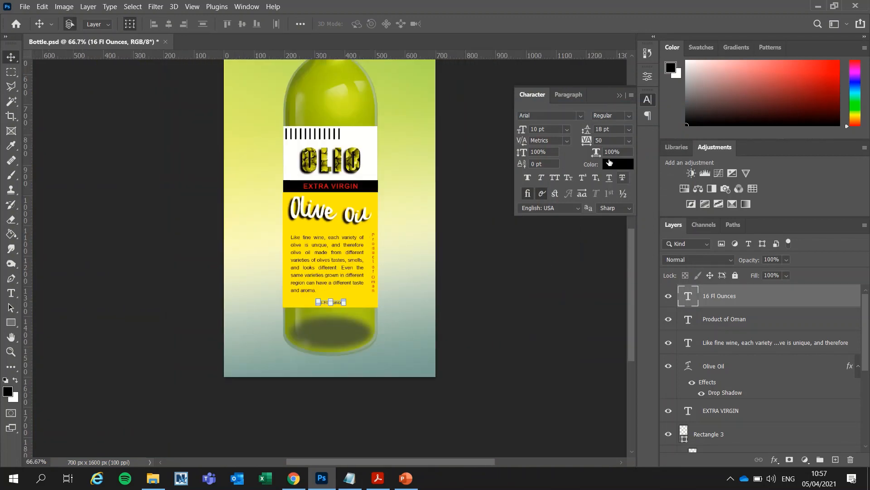
{"action": "left_click", "coordinate": [619, 95]}
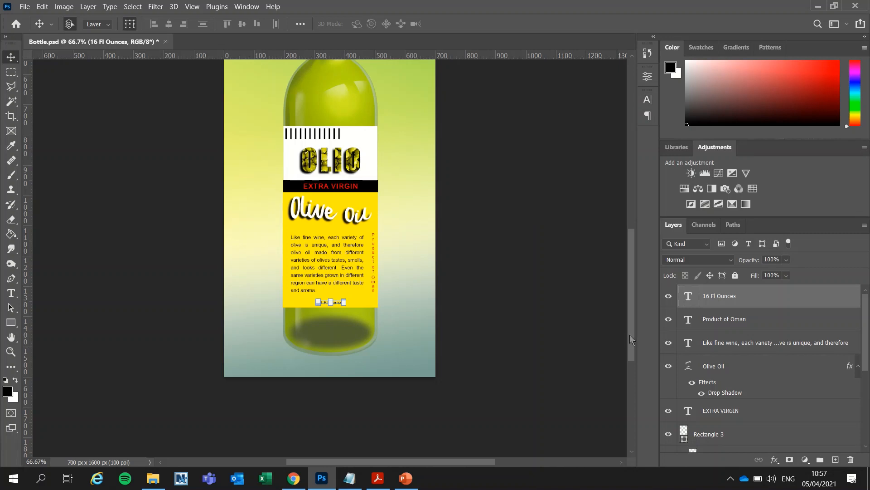
{"action": "left_click_drag", "start_coordinate": [631, 335], "coordinate": [633, 303]}
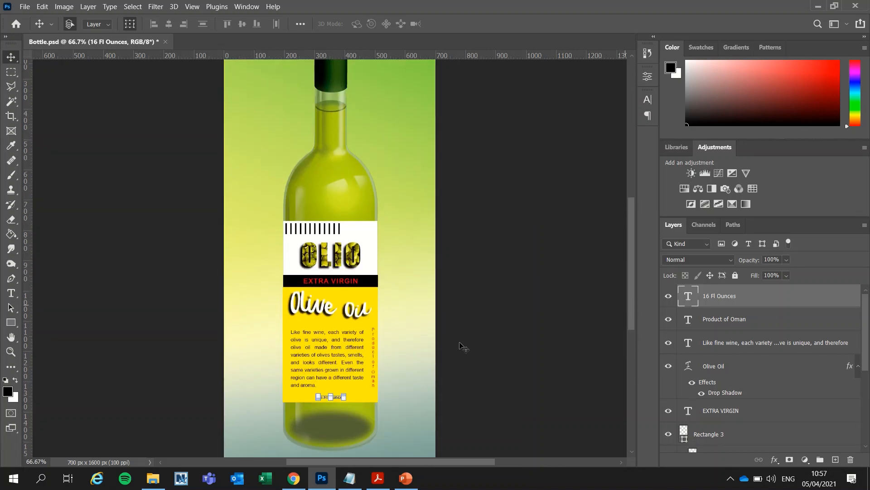
{"action": "left_click", "coordinate": [490, 361]}
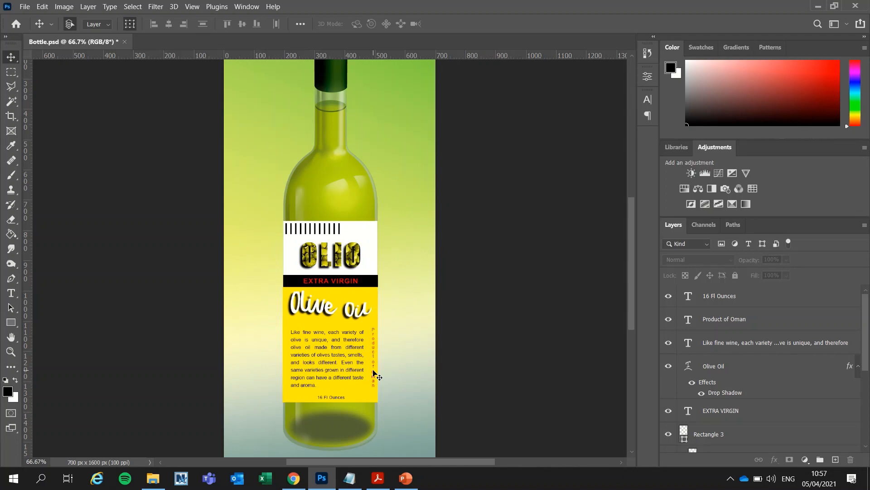
{"action": "left_click_drag", "start_coordinate": [865, 344], "coordinate": [868, 421]}
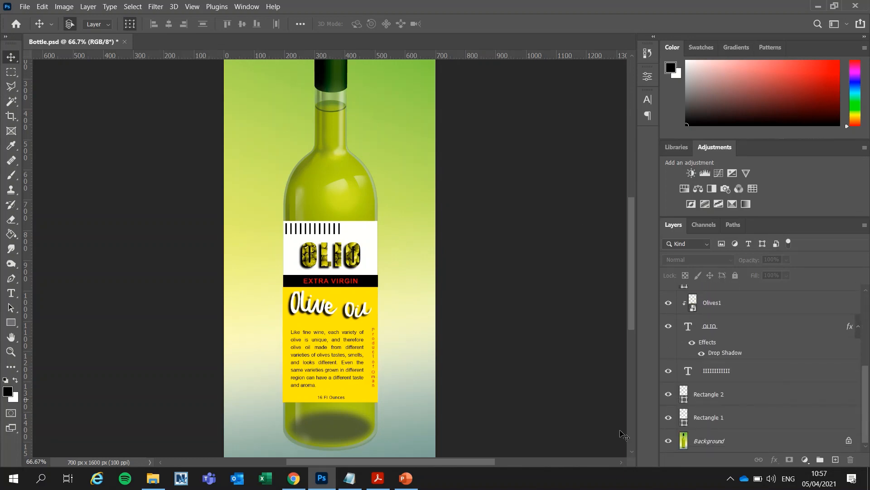
{"action": "left_click", "coordinate": [755, 417]}
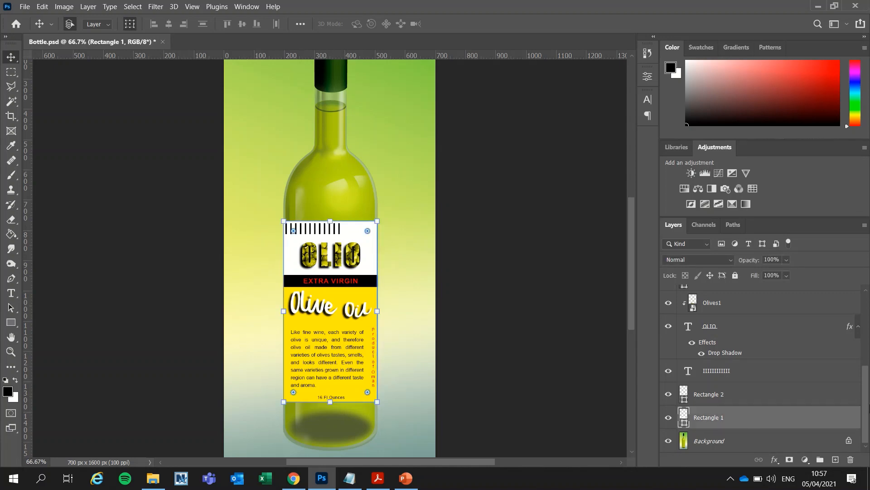
{"action": "left_click_drag", "start_coordinate": [867, 408], "coordinate": [868, 317]}
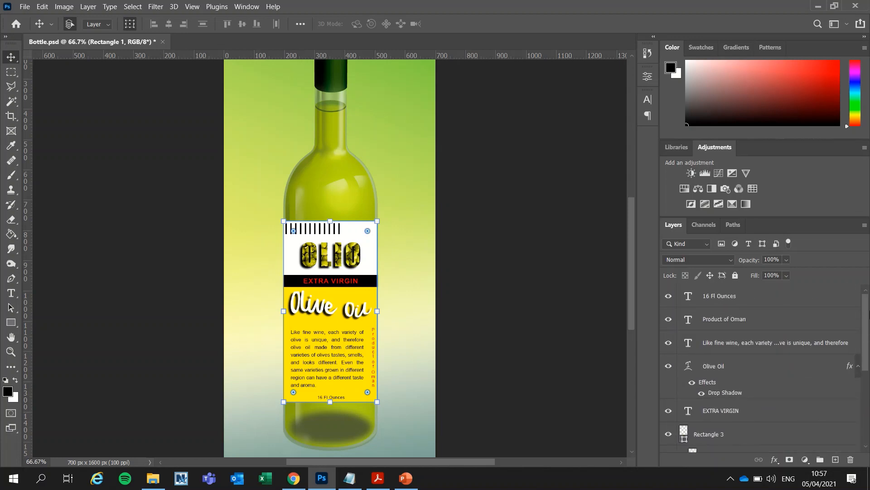
{"action": "left_click", "coordinate": [783, 301], "text": "shift"}
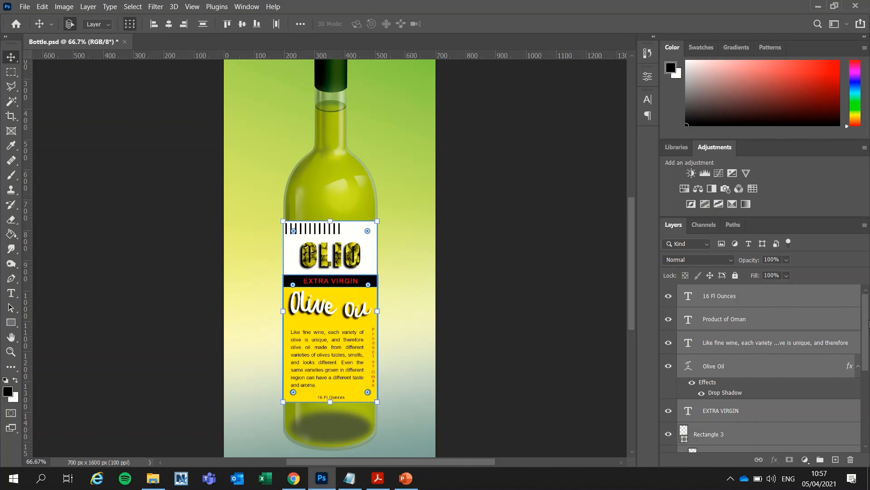
{"action": "left_click_drag", "start_coordinate": [869, 323], "coordinate": [868, 295]}
{"action": "right_click", "coordinate": [795, 295]}
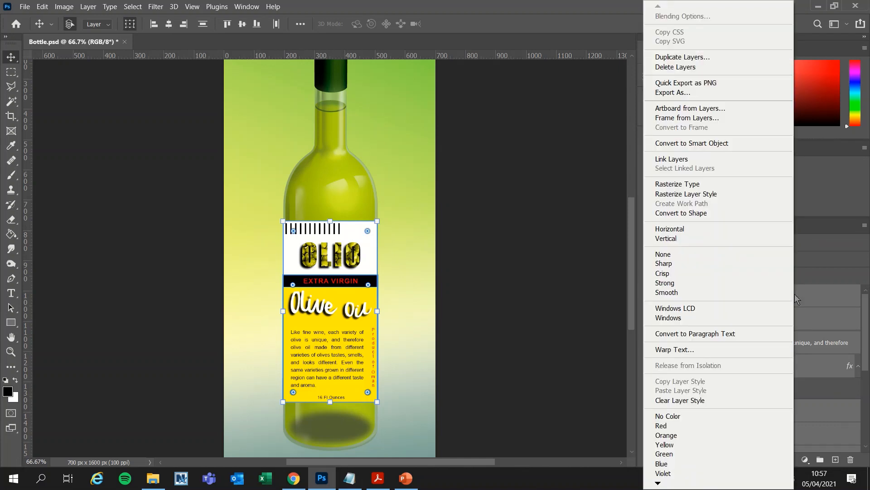
{"action": "left_click", "coordinate": [706, 143]}
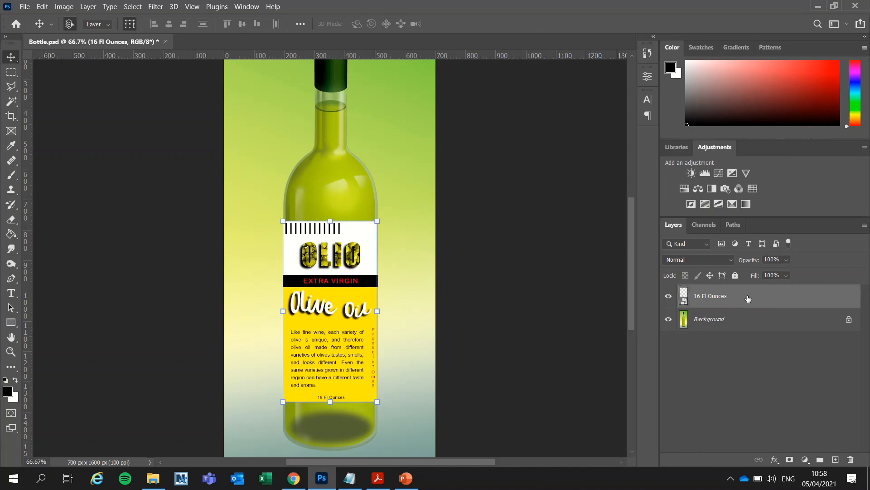
Step: Open the label smart object's contents for editing and colour its "Olive Oil" text green (54a803)
{"action": "right_click", "coordinate": [760, 295]}
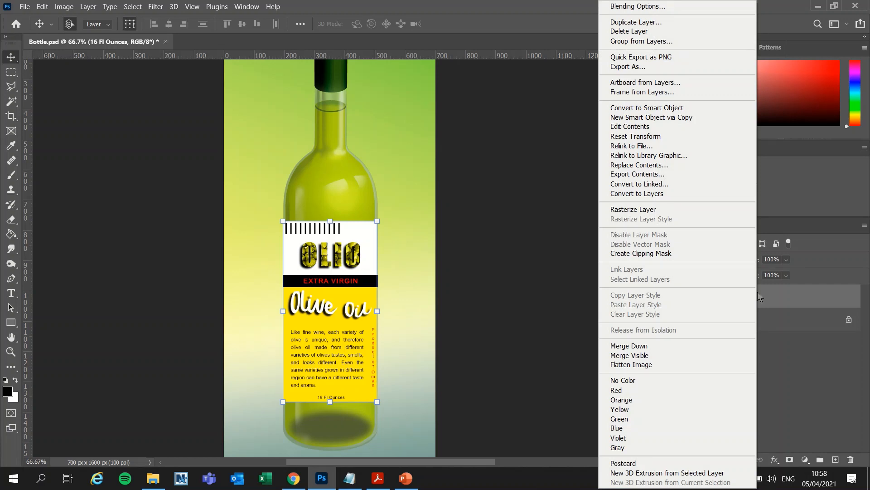
{"action": "left_click", "coordinate": [635, 132]}
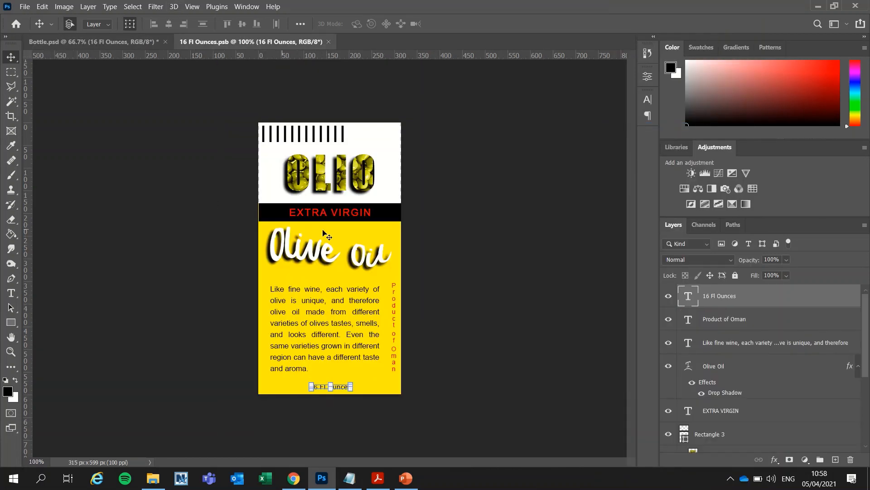
{"action": "left_click", "coordinate": [301, 253]}
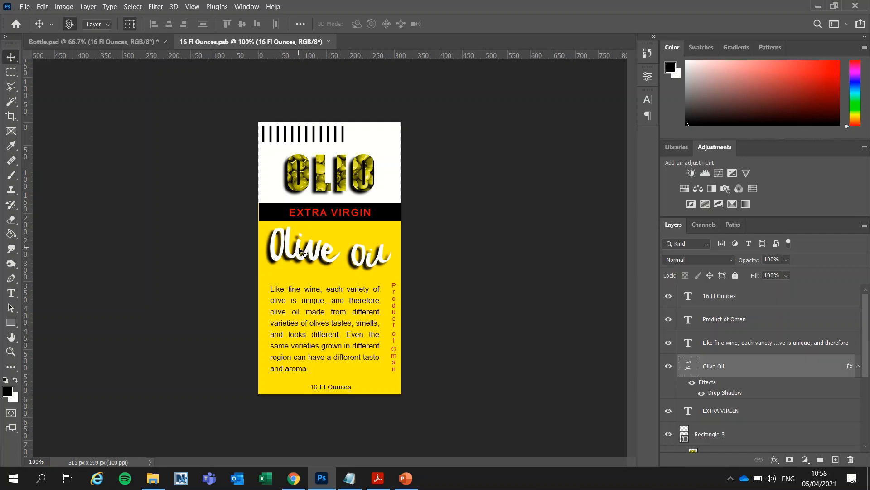
{"action": "left_click", "coordinate": [652, 99]}
{"action": "left_click", "coordinate": [618, 163]}
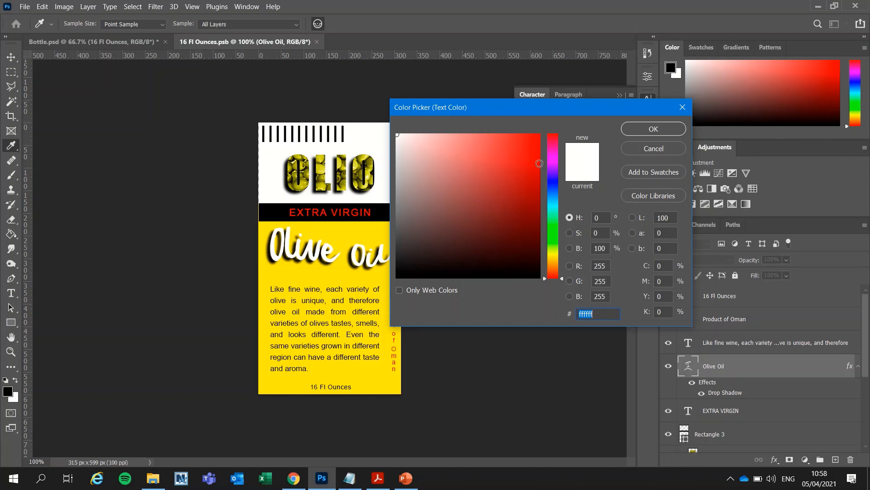
{"action": "left_click_drag", "start_coordinate": [543, 168], "coordinate": [543, 128]}
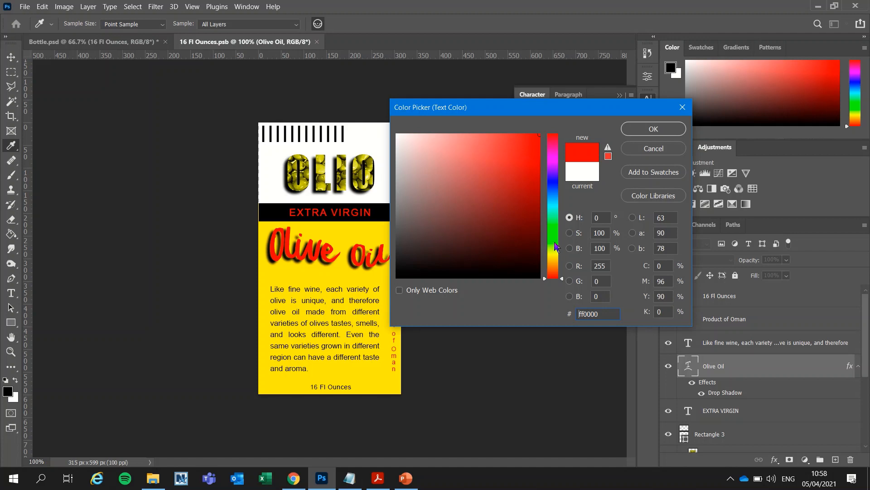
{"action": "left_click", "coordinate": [555, 243]}
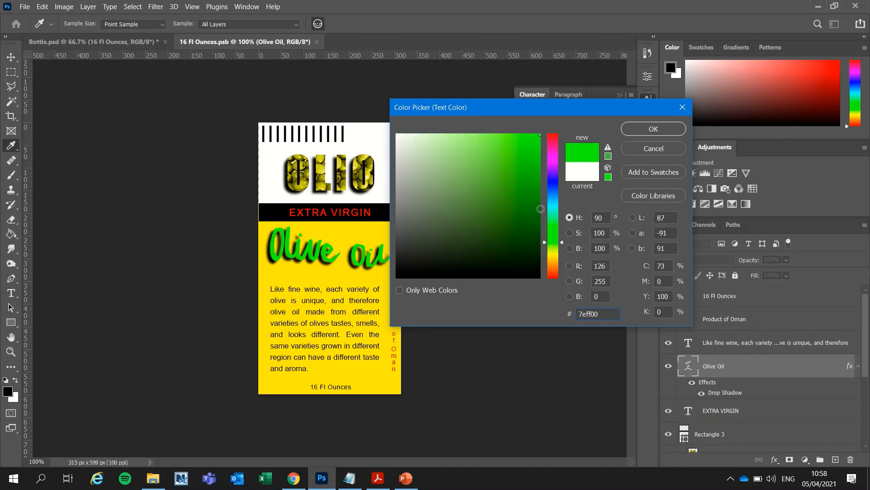
{"action": "left_click", "coordinate": [541, 205]}
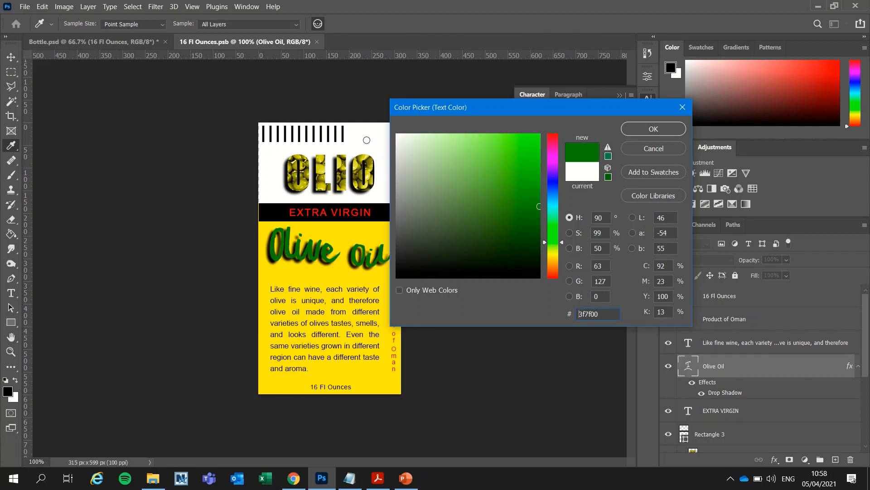
{"action": "left_click", "coordinate": [538, 183]}
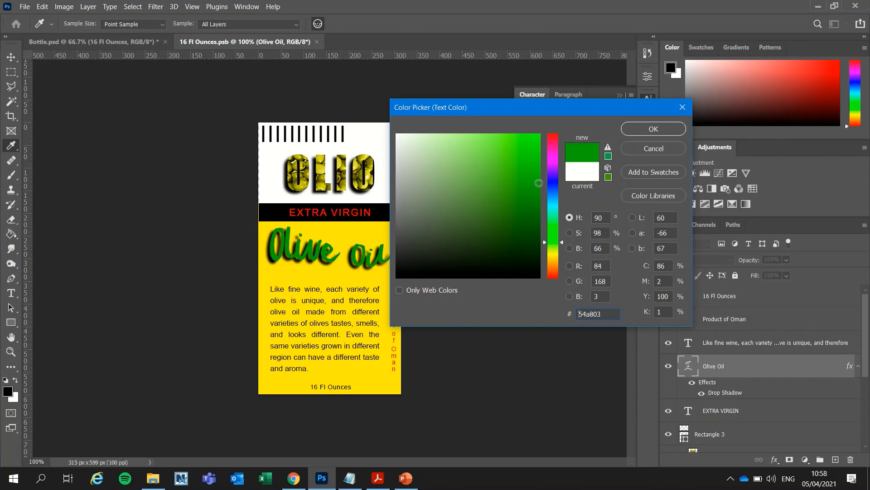
{"action": "left_click", "coordinate": [652, 130]}
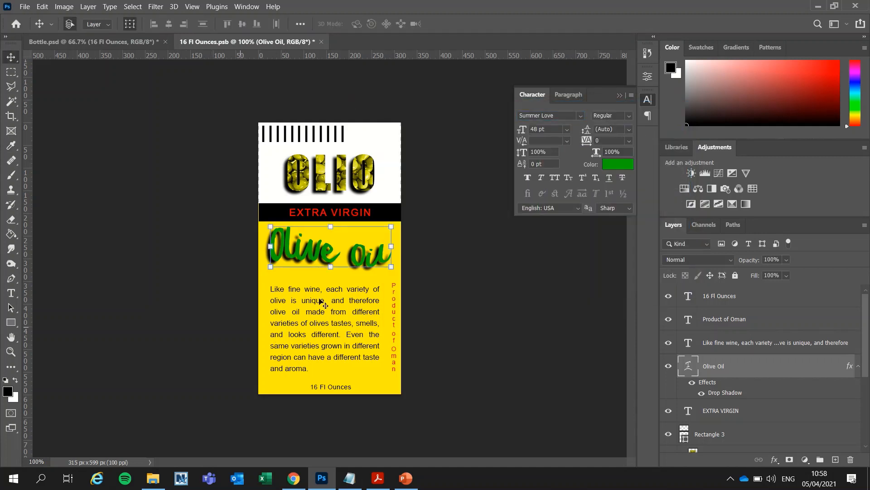
Step: Save the edited smart object contents and close them to return to the bottle document
{"action": "left_click", "coordinate": [25, 7]}
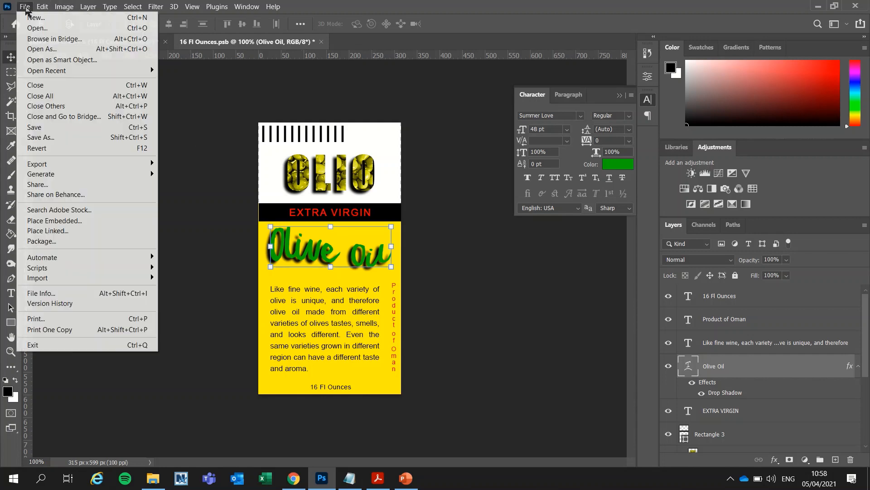
{"action": "left_click", "coordinate": [32, 128]}
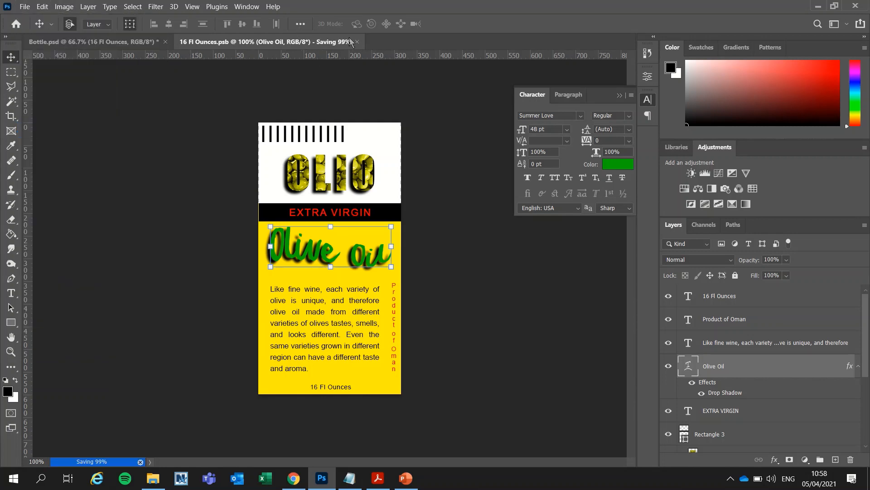
{"action": "left_click", "coordinate": [316, 42]}
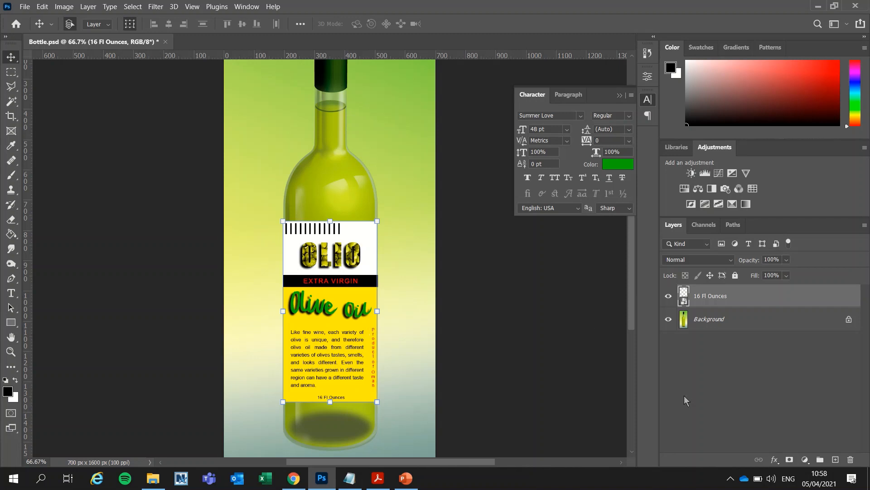
Step: Show the document grid over the bottle and try a freehand warp on the label smart object
{"action": "right_click", "coordinate": [766, 294]}
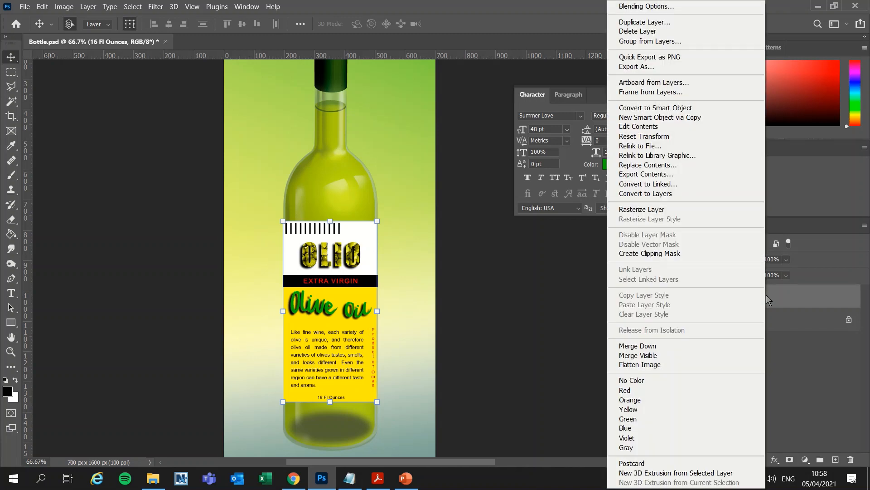
{"action": "left_click", "coordinate": [796, 298]}
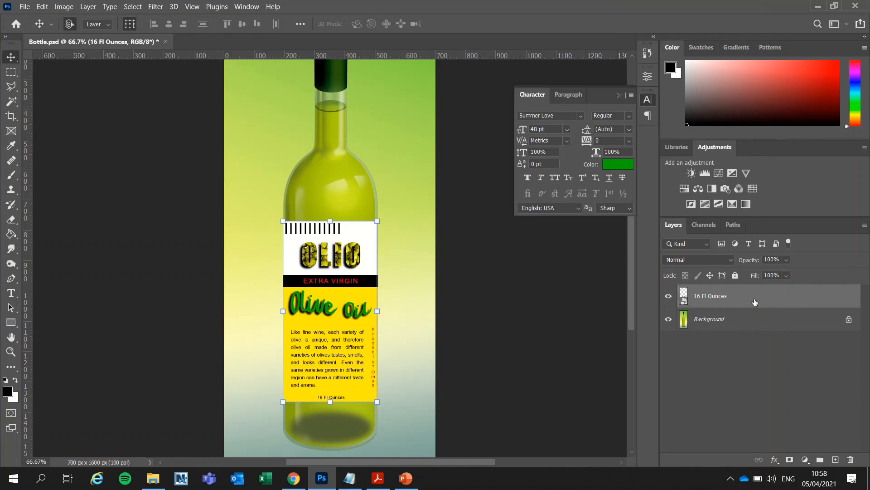
{"action": "left_click", "coordinate": [45, 10]}
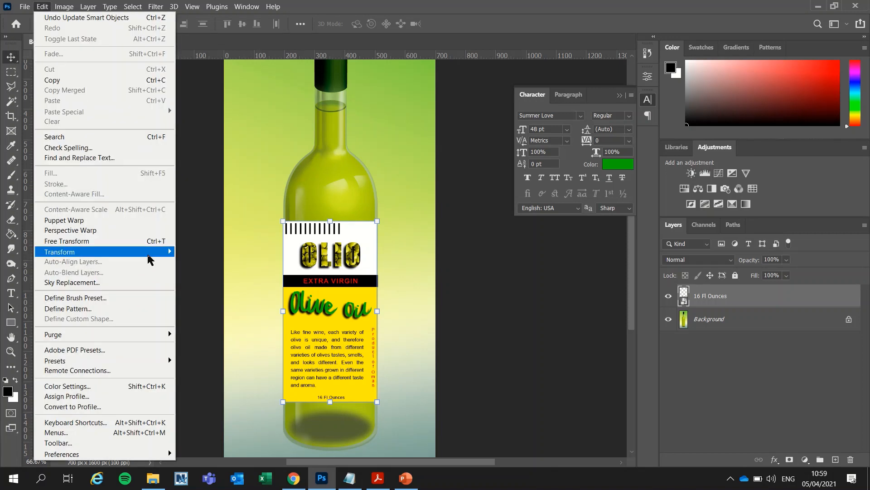
{"action": "mouse_move", "coordinate": [148, 253]}
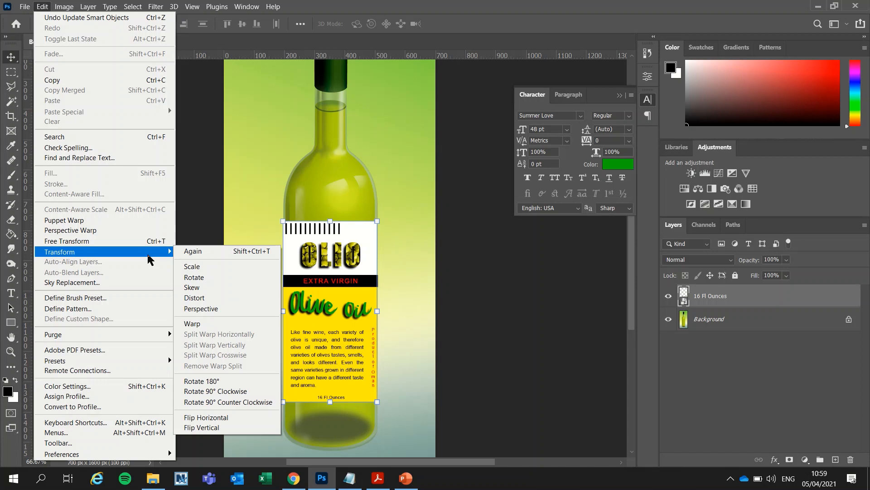
{"action": "left_click", "coordinate": [199, 324]}
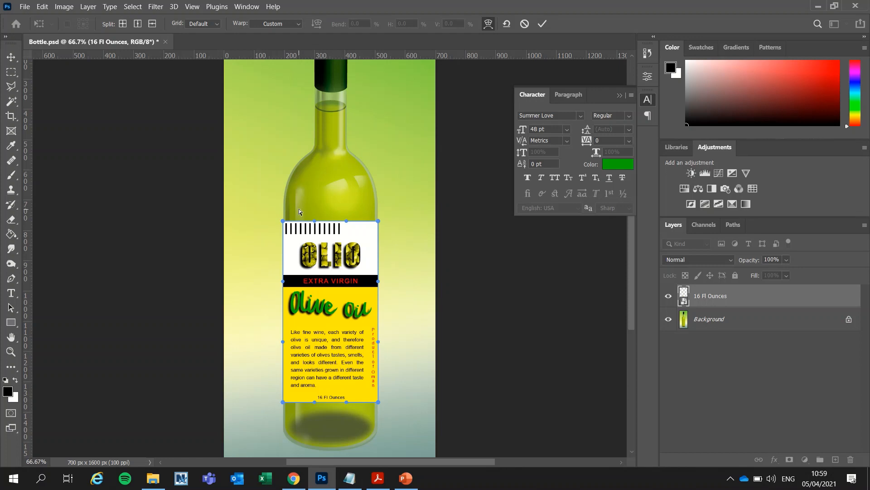
{"action": "left_click", "coordinate": [192, 7]}
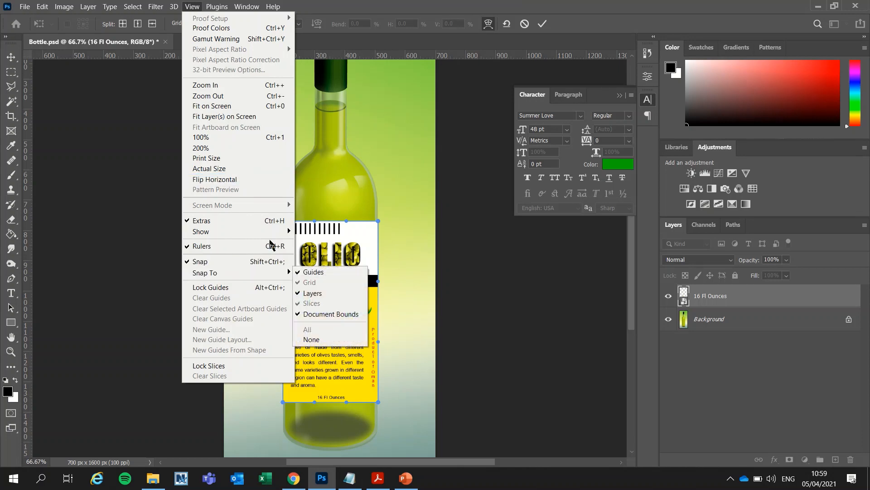
{"action": "mouse_move", "coordinate": [277, 234]}
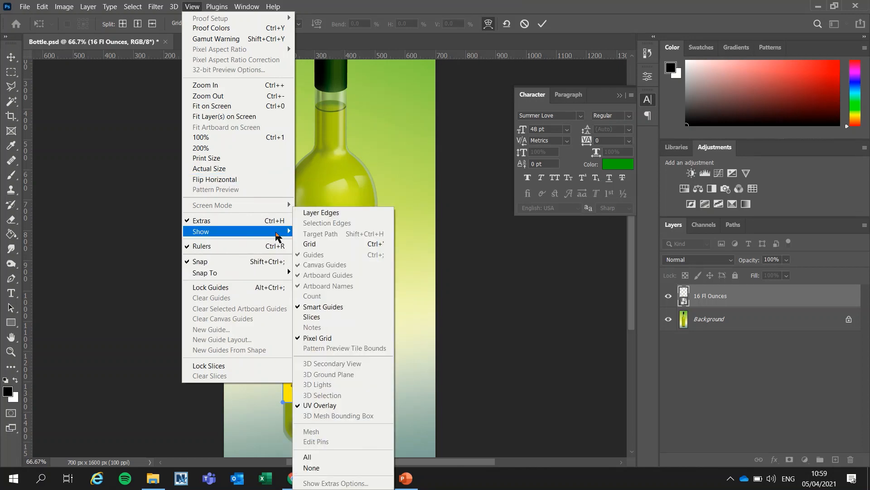
{"action": "left_click", "coordinate": [312, 244]}
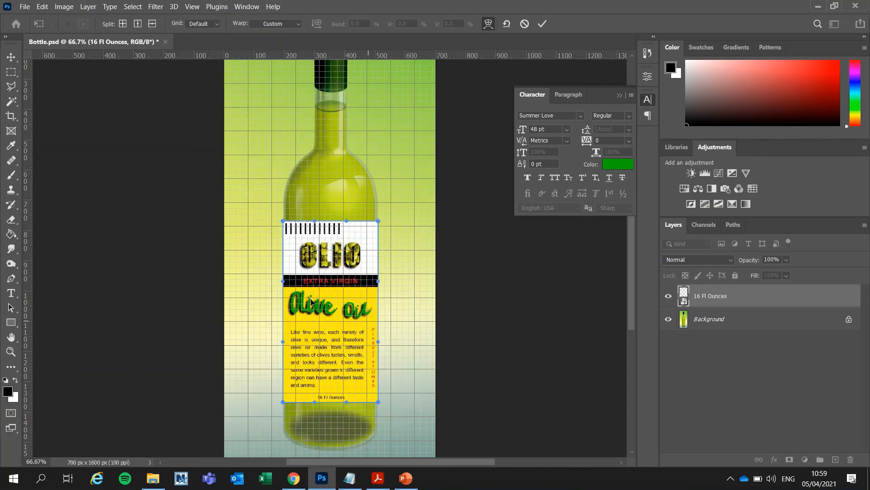
{"action": "left_click_drag", "start_coordinate": [337, 267], "coordinate": [321, 247]}
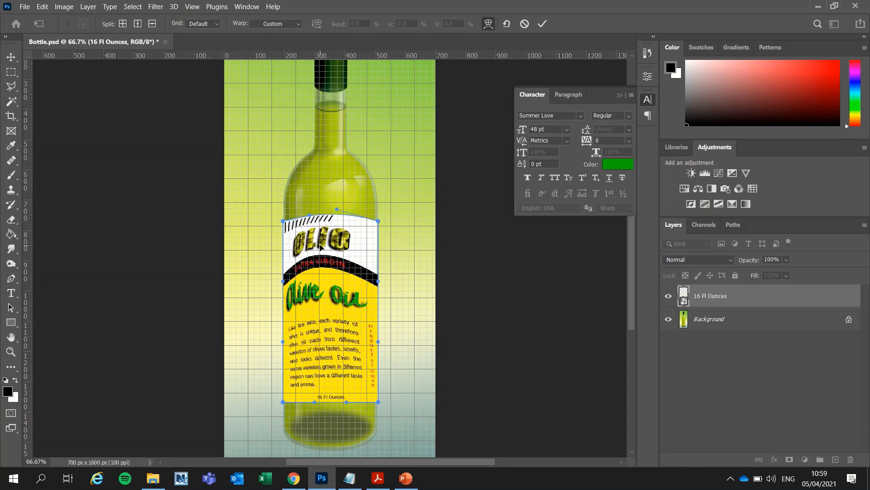
{"action": "key", "text": "Escape"}
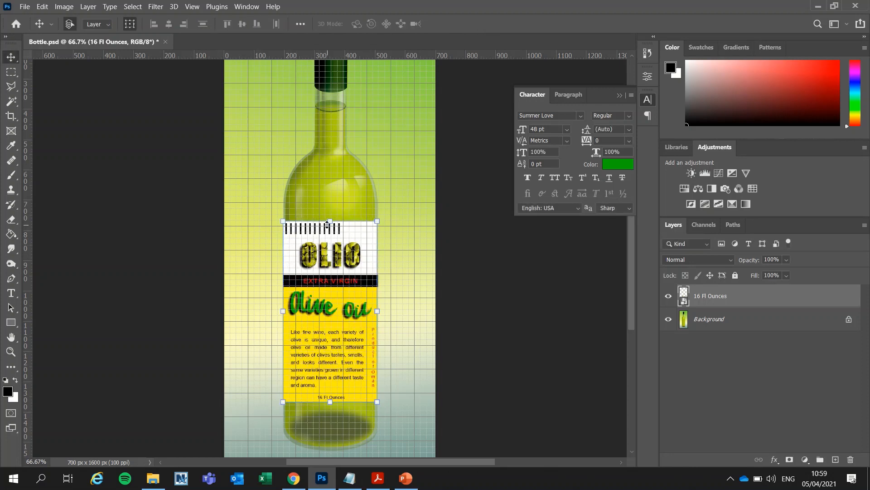
Step: Warp the label smart object so its bottom edge bows downward symmetrically, pulling both edge handles down to the next major grid line
{"action": "left_click", "coordinate": [43, 6]}
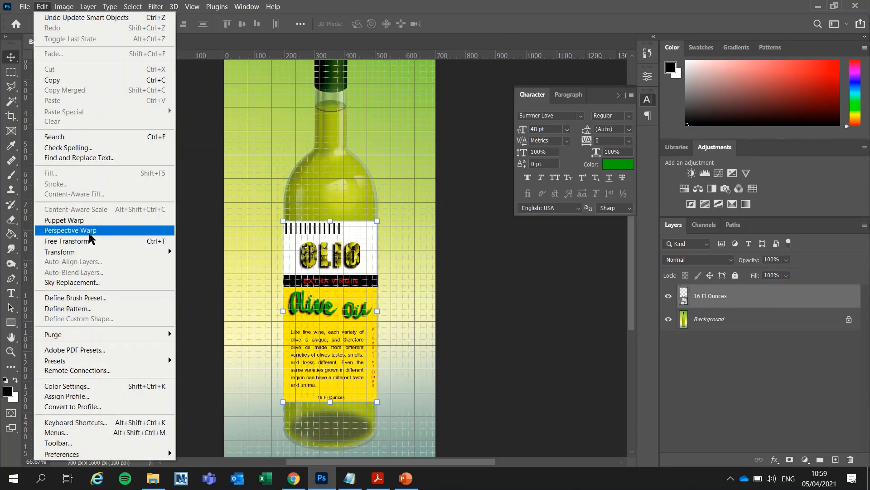
{"action": "mouse_move", "coordinate": [169, 252]}
{"action": "left_click", "coordinate": [211, 324]}
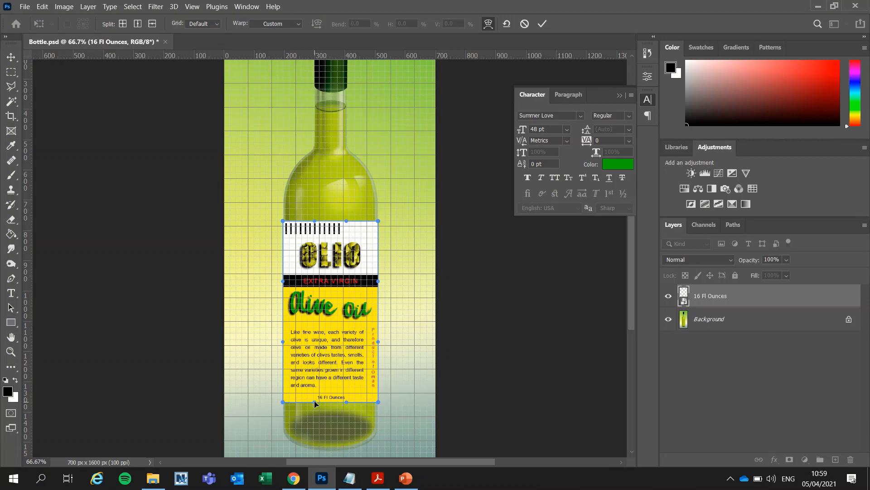
{"action": "key", "text": "ctrl+plus"}
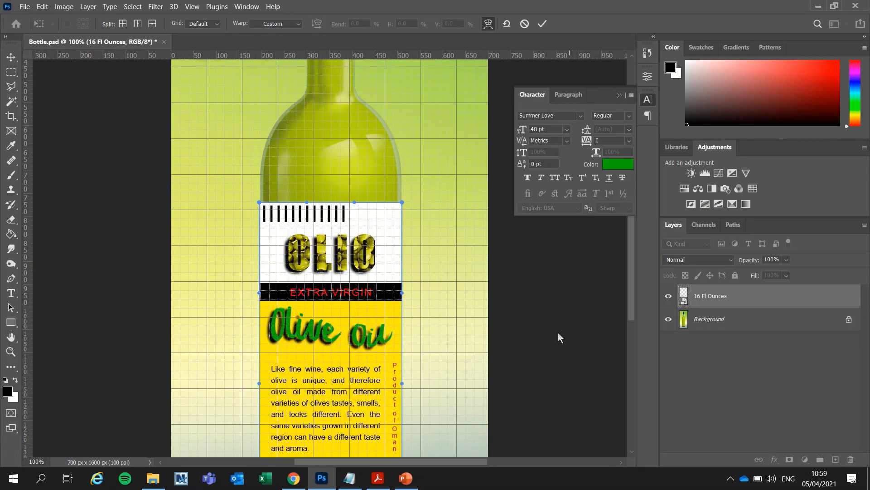
{"action": "left_click_drag", "start_coordinate": [630, 272], "coordinate": [626, 320]}
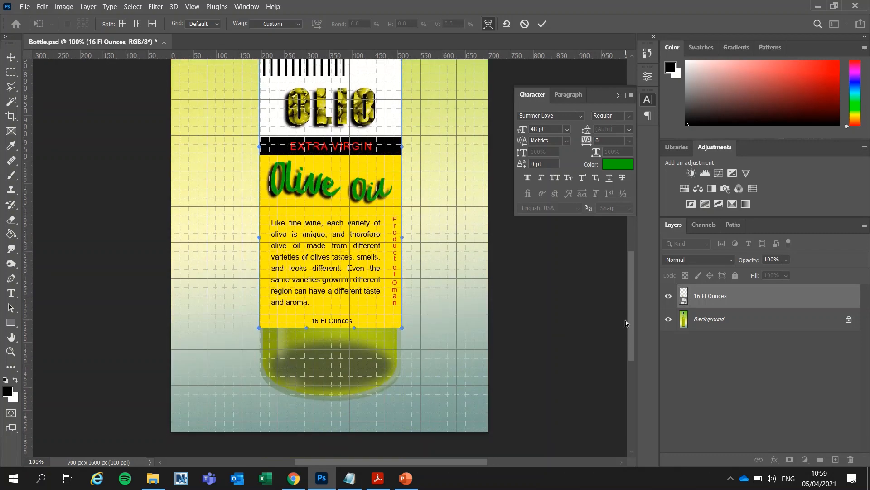
{"action": "key", "text": "ctrl+plus"}
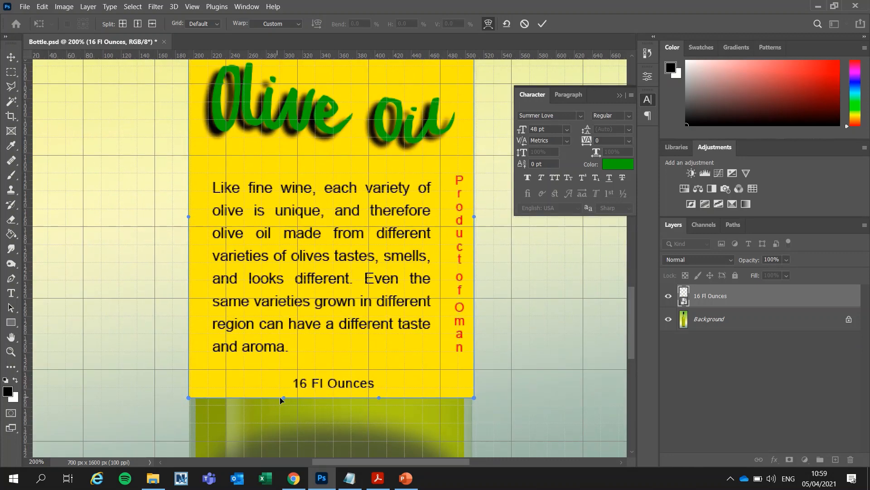
{"action": "left_click_drag", "start_coordinate": [282, 398], "coordinate": [280, 442]}
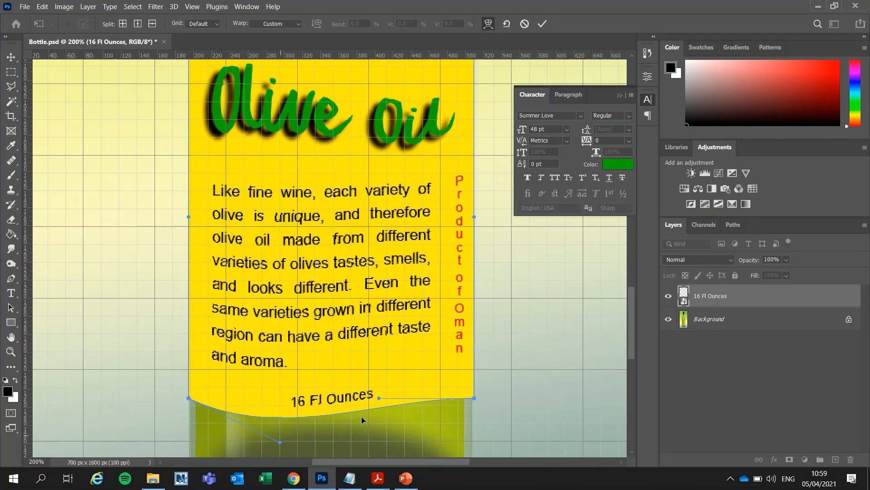
{"action": "left_click_drag", "start_coordinate": [379, 399], "coordinate": [377, 440]}
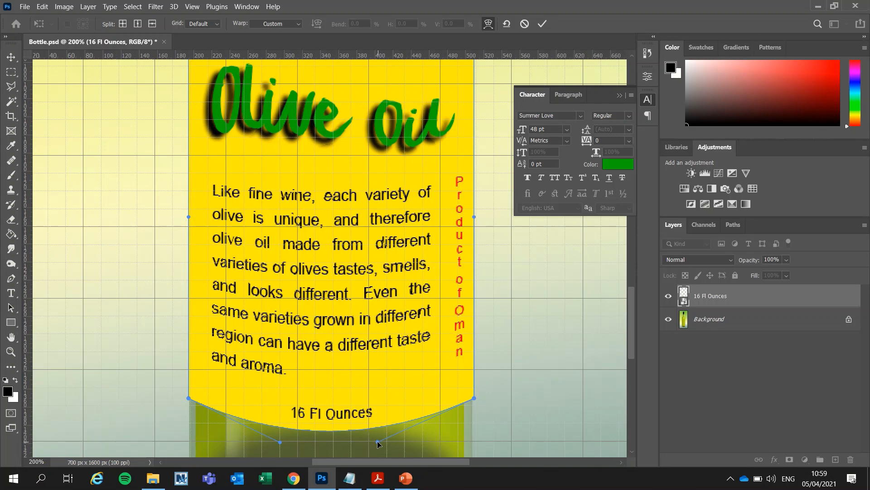
Step: Bow the label's top edge downward evenly with both of its curve handles, and apply the warp
{"action": "left_click_drag", "start_coordinate": [633, 315], "coordinate": [640, 262]}
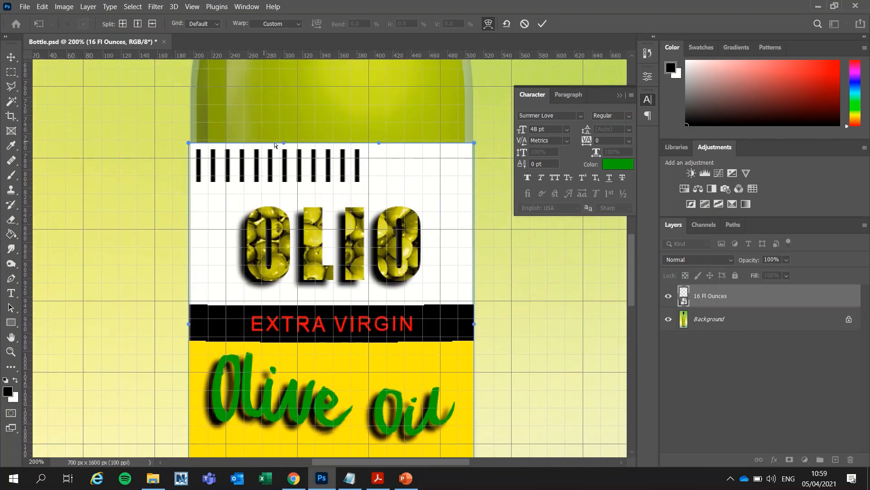
{"action": "left_click_drag", "start_coordinate": [283, 145], "coordinate": [283, 175]}
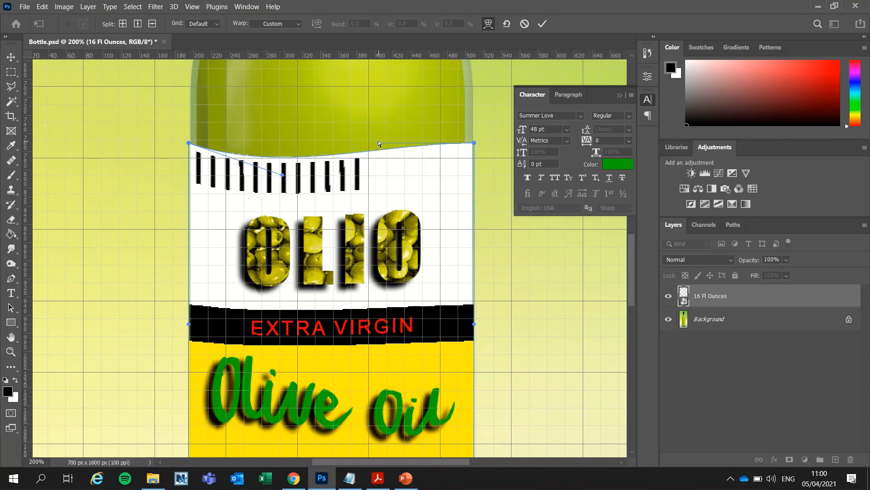
{"action": "left_click_drag", "start_coordinate": [378, 142], "coordinate": [377, 177]}
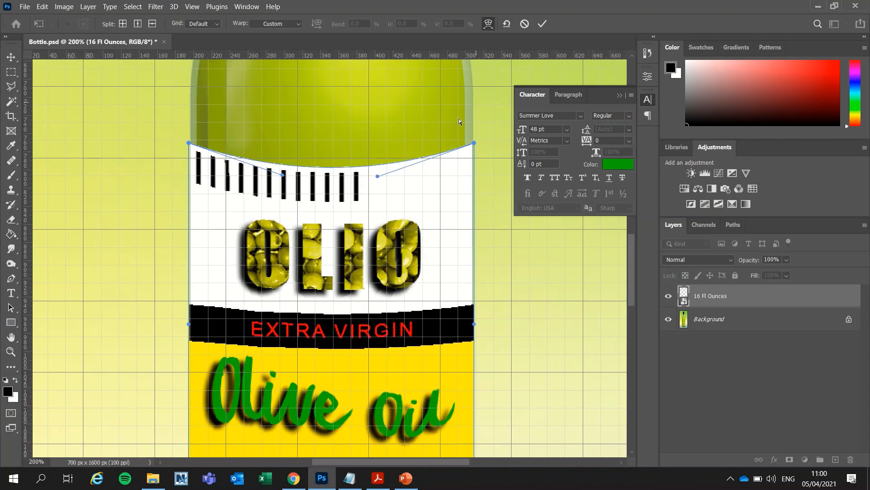
{"action": "key", "text": "Return"}
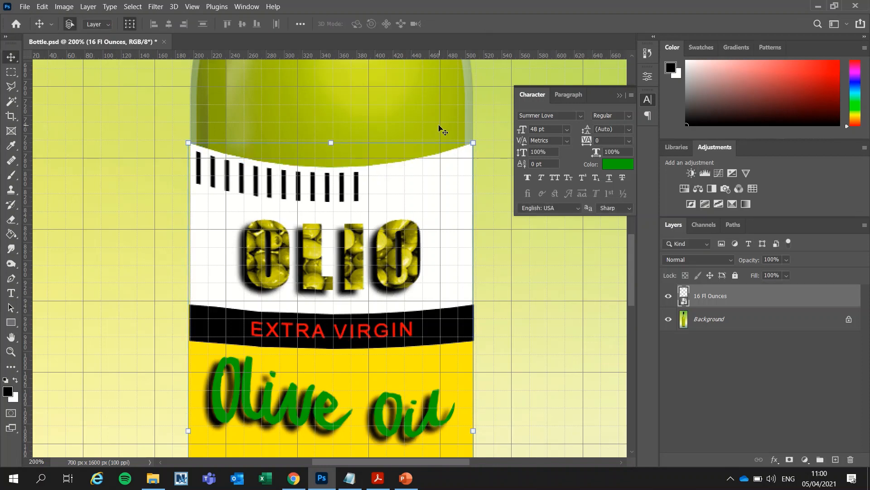
Step: Check the curved label against the whole bottle and undo the warp
{"action": "key", "text": "ctrl+minus"}
{"action": "key", "text": "ctrl+minus"}
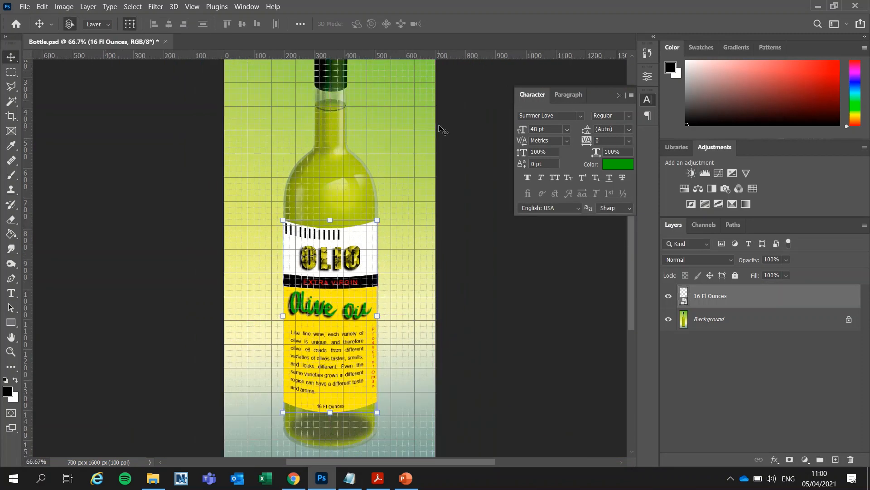
{"action": "left_click_drag", "start_coordinate": [630, 276], "coordinate": [633, 268]}
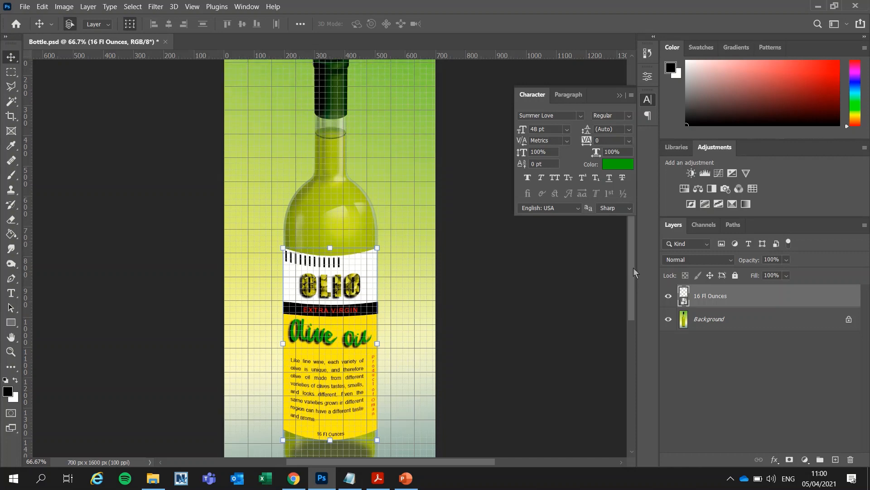
{"action": "key", "text": "ctrl+plus"}
{"action": "key", "text": "ctrl+plus"}
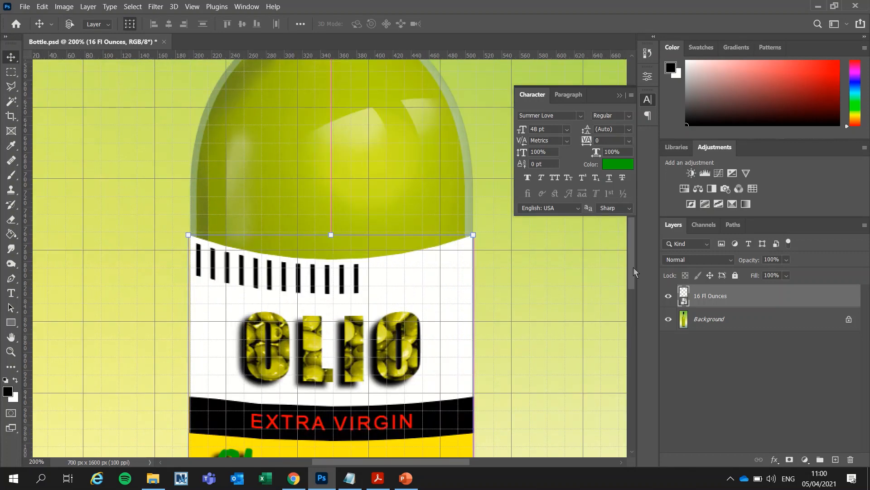
{"action": "key", "text": "ctrl+z"}
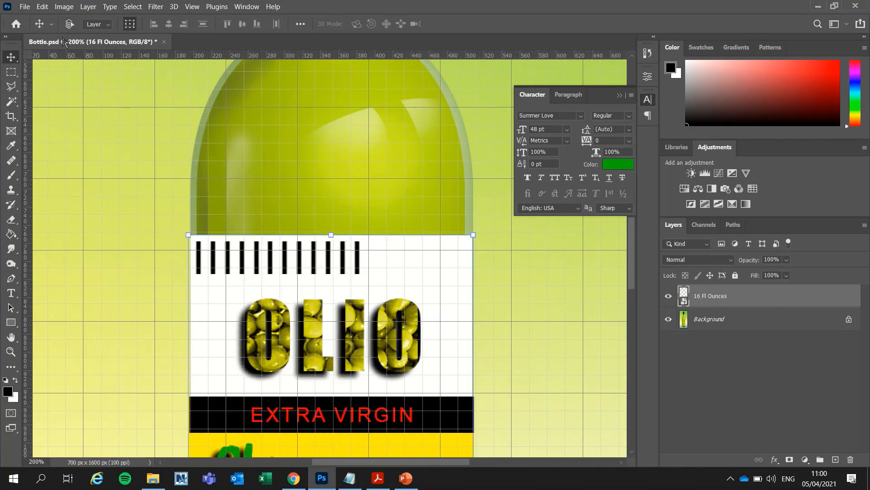
Step: Warp the label smart object again, bowing its top edge gently by lowering both handles to the first major grid line below
{"action": "left_click", "coordinate": [626, 247]}
{"action": "mouse_move", "coordinate": [633, 259]}
{"action": "left_mouse_down"}
{"action": "mouse_move", "coordinate": [635, 323]}
{"action": "mouse_move", "coordinate": [638, 256]}
{"action": "left_mouse_up"}
{"action": "left_click", "coordinate": [42, 6]}
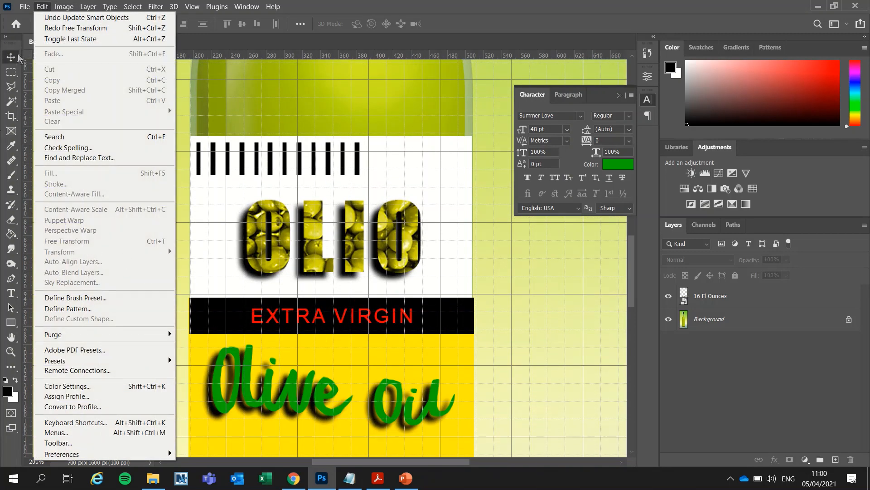
{"action": "left_click", "coordinate": [755, 298]}
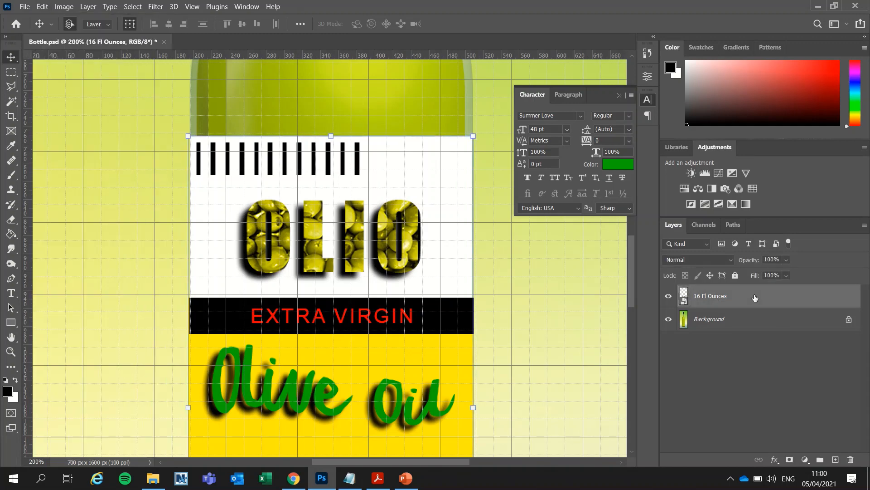
{"action": "left_click", "coordinate": [42, 6]}
{"action": "mouse_move", "coordinate": [143, 253]}
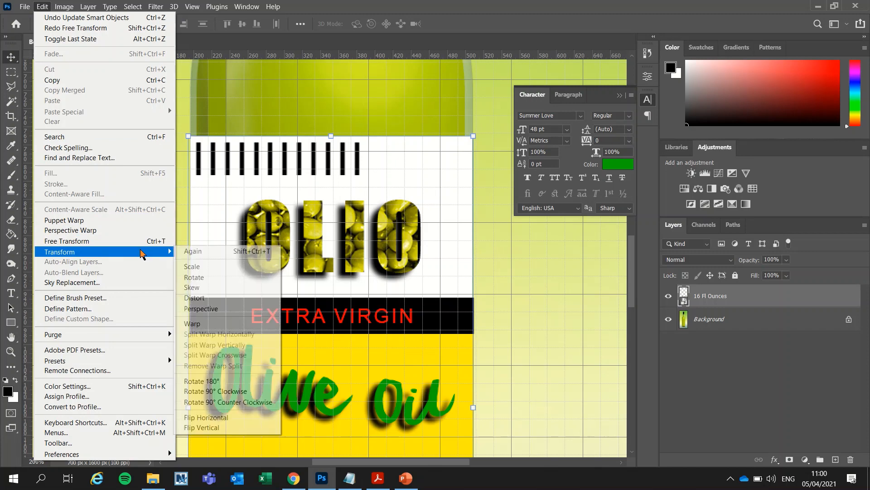
{"action": "left_click", "coordinate": [199, 324]}
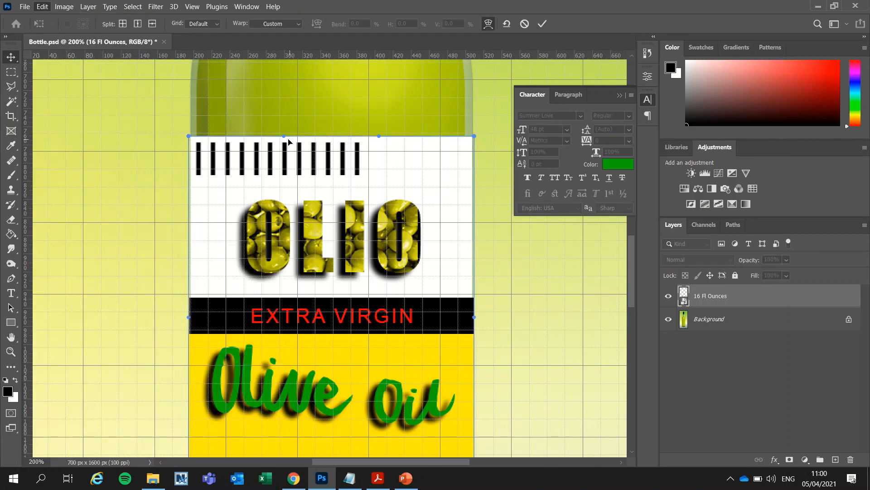
{"action": "left_click_drag", "start_coordinate": [283, 136], "coordinate": [283, 151]}
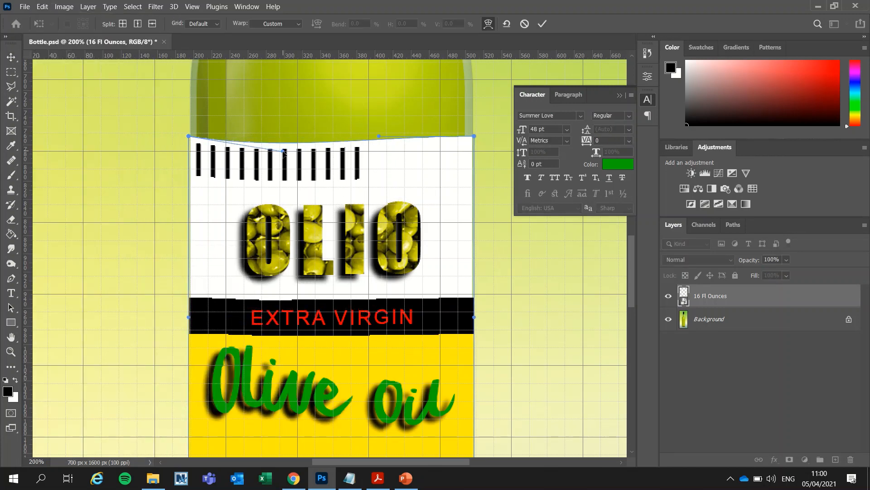
{"action": "left_click_drag", "start_coordinate": [381, 140], "coordinate": [381, 155]}
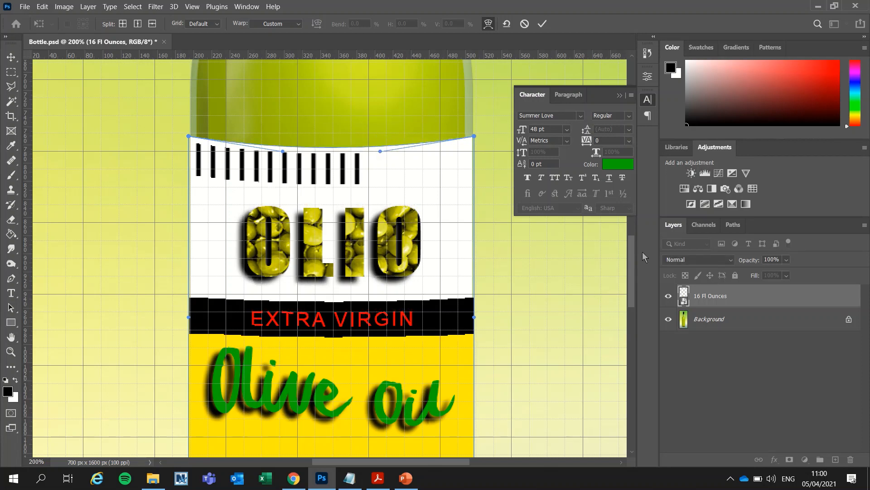
Step: Bow the label's bottom edge downward by lowering both of its handles evenly to the next major grid line
{"action": "left_click_drag", "start_coordinate": [632, 257], "coordinate": [637, 334]}
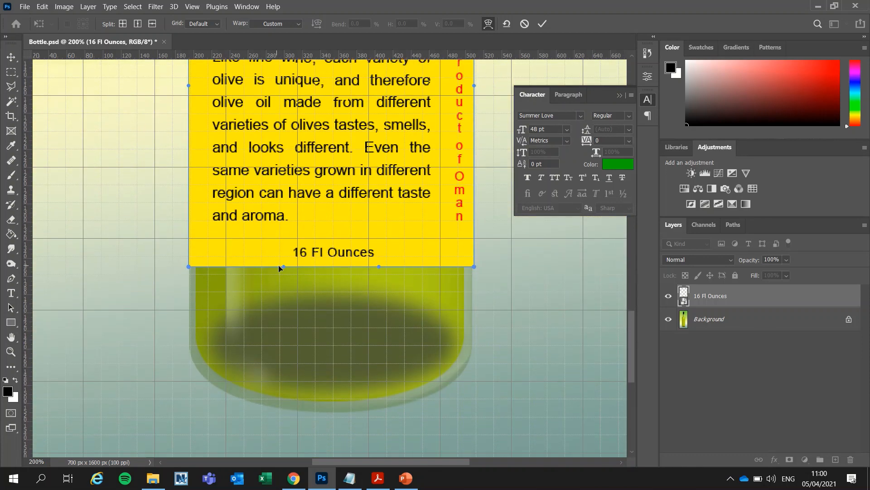
{"action": "left_click_drag", "start_coordinate": [283, 267], "coordinate": [285, 310]}
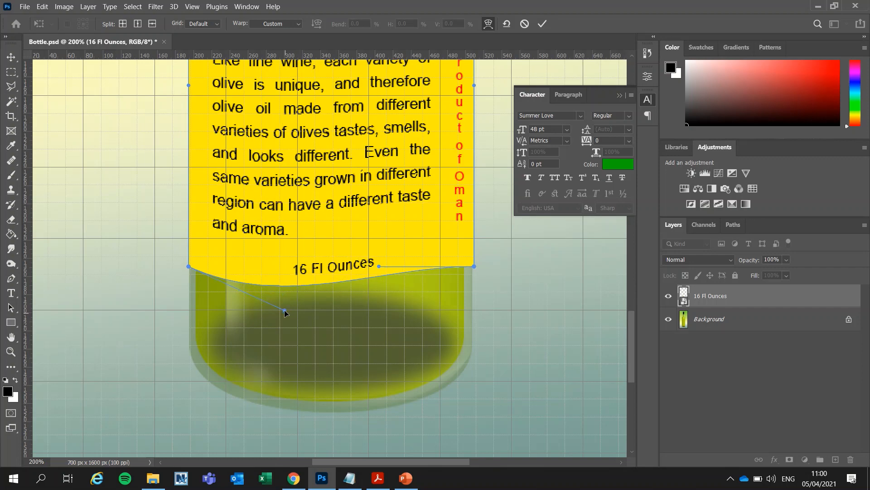
{"action": "left_click_drag", "start_coordinate": [379, 266], "coordinate": [378, 310]}
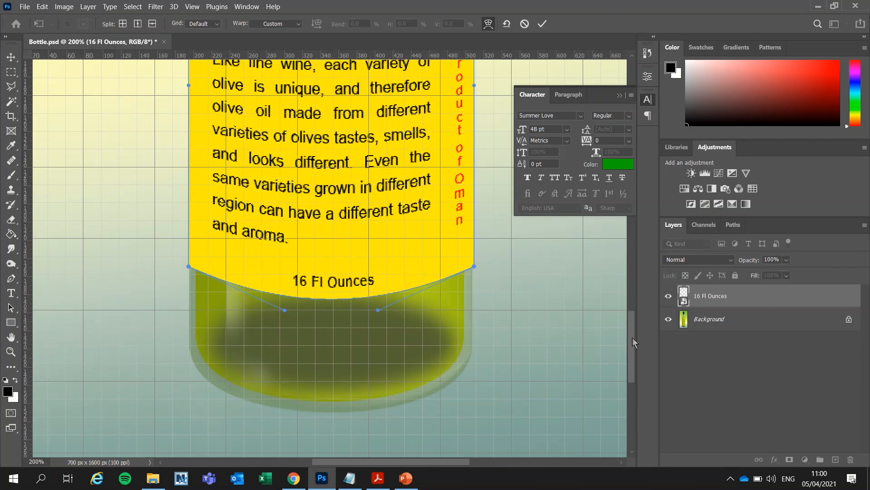
{"action": "left_click_drag", "start_coordinate": [632, 337], "coordinate": [635, 277]}
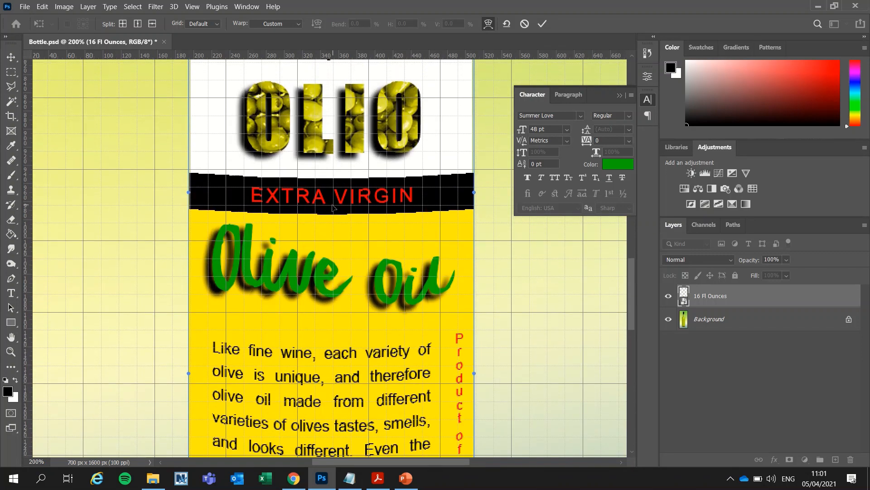
Step: Pull the middle of the label's black EXTRA VIRGIN band slightly downward to deepen its curve, and apply the warp
{"action": "left_click_drag", "start_coordinate": [334, 208], "coordinate": [334, 213]}
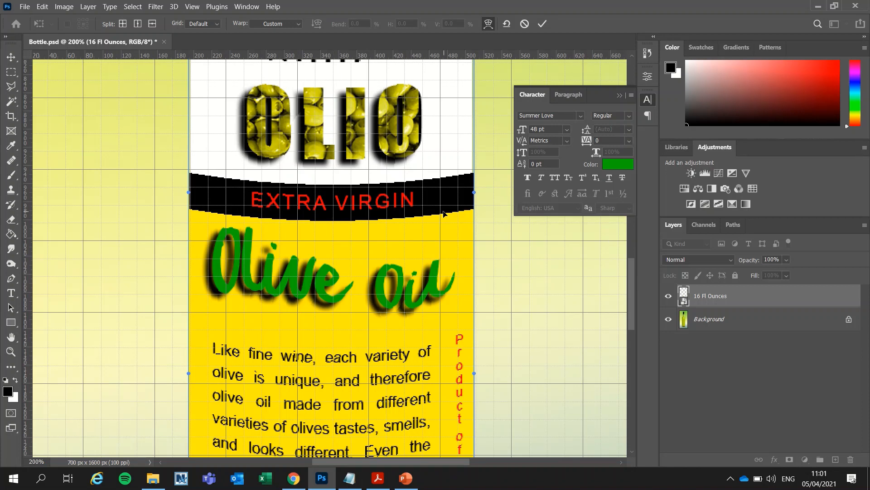
{"action": "key", "text": "Return"}
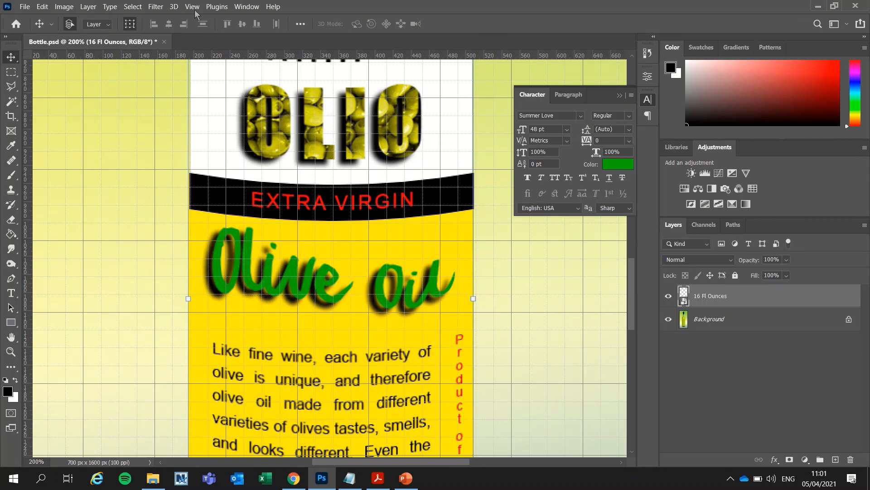
{"action": "key", "text": "ctrl"}
{"action": "key", "text": "ctrl+minus"}
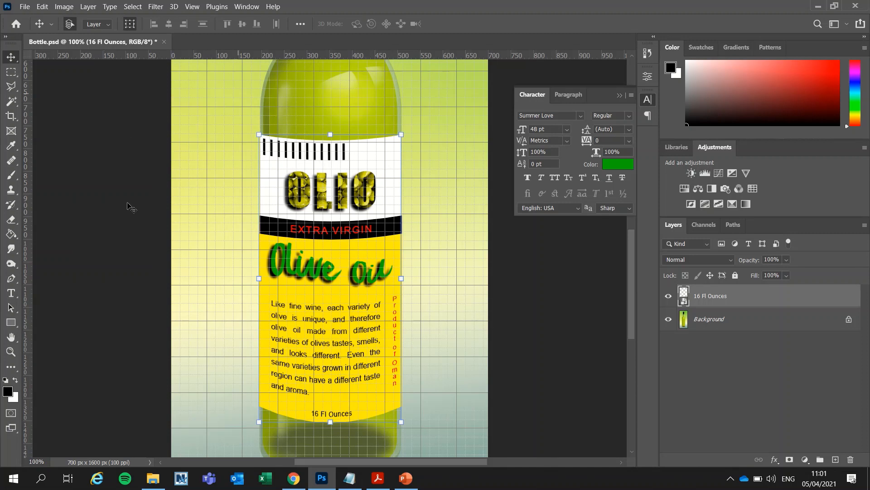
Step: Hide the grid over the bottle image
{"action": "left_click", "coordinate": [191, 7]}
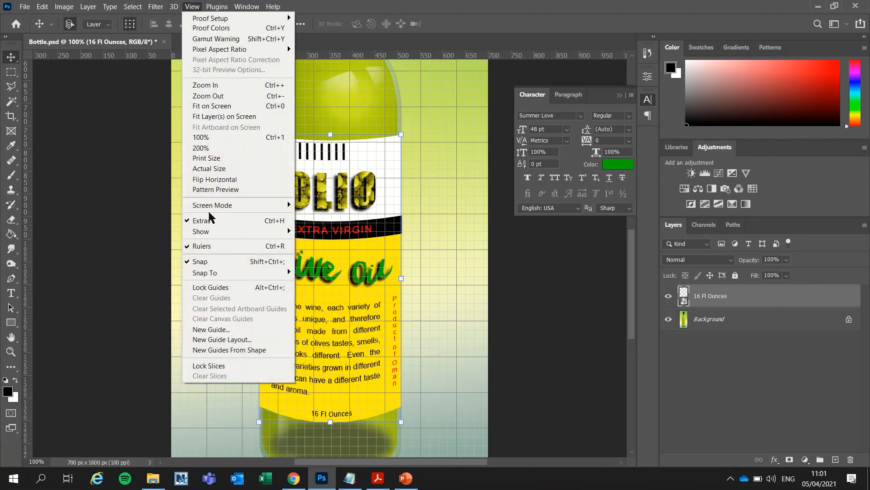
{"action": "mouse_move", "coordinate": [243, 234]}
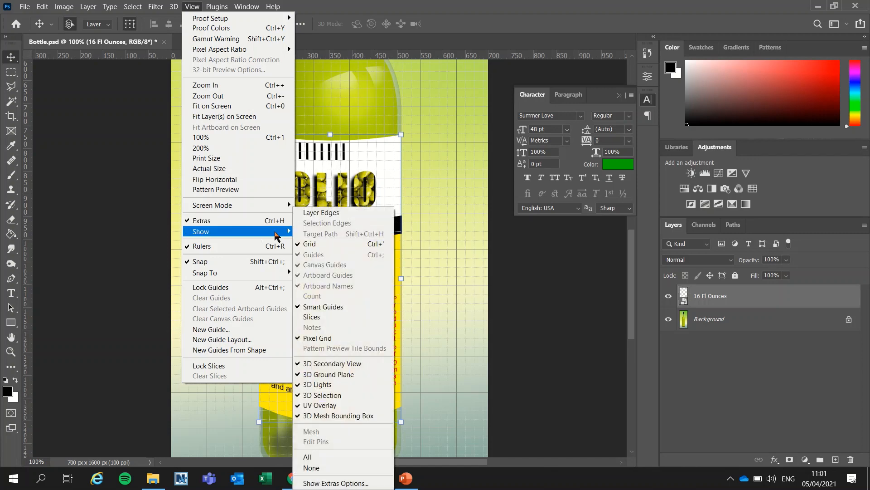
{"action": "left_click", "coordinate": [310, 243]}
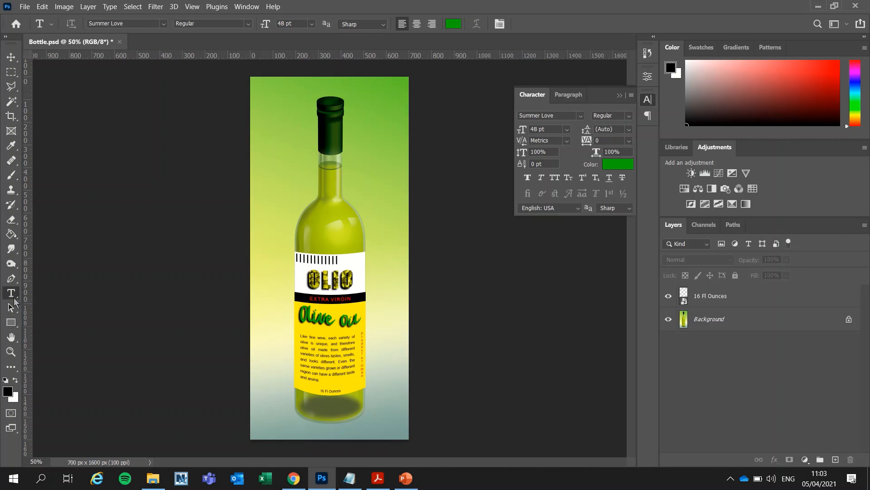
{"action": "left_click", "coordinate": [15, 297]}
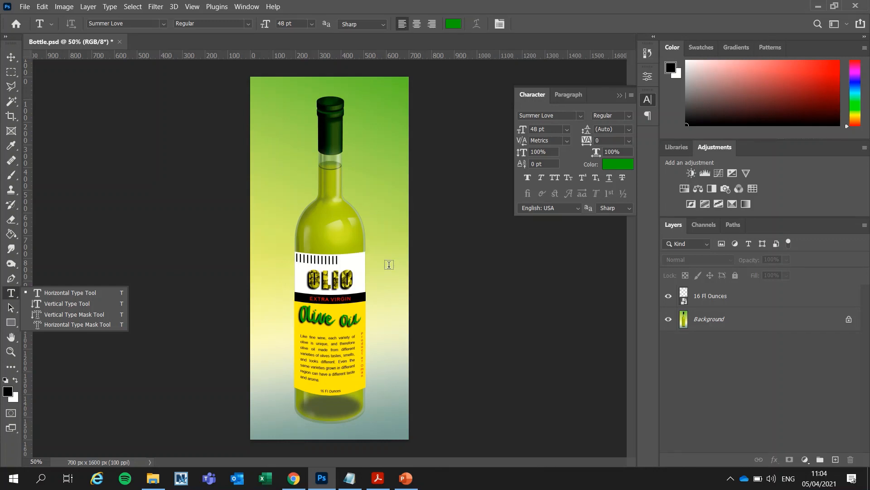
{"action": "left_click", "coordinate": [592, 134]}
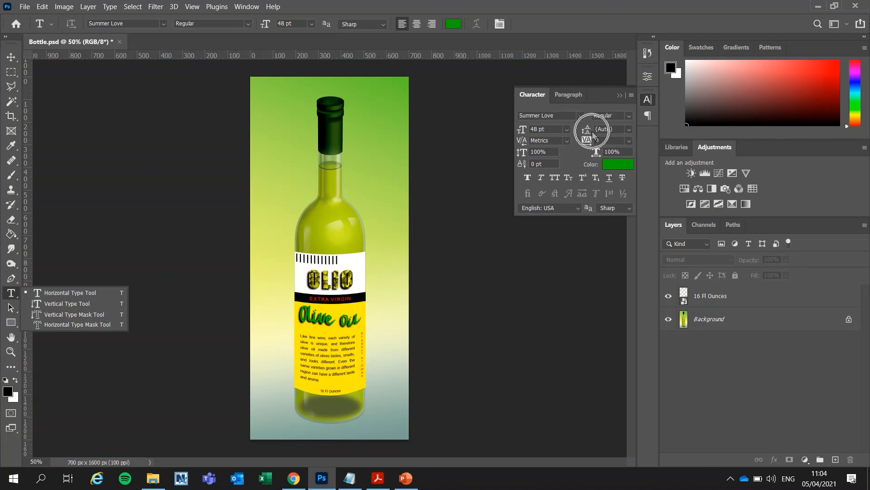